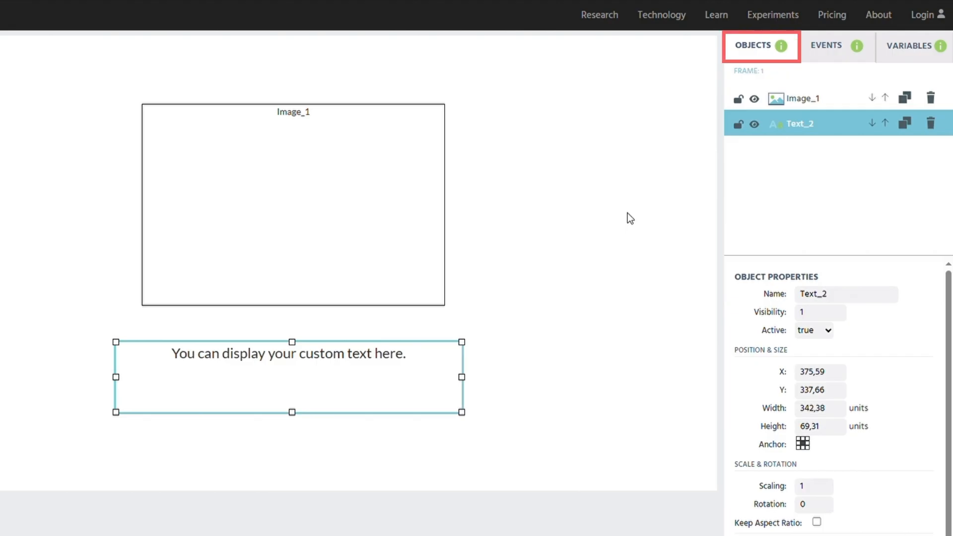
- Move Text_2 above Image_1 in the object order and duplicate Text_2
click(888, 97)
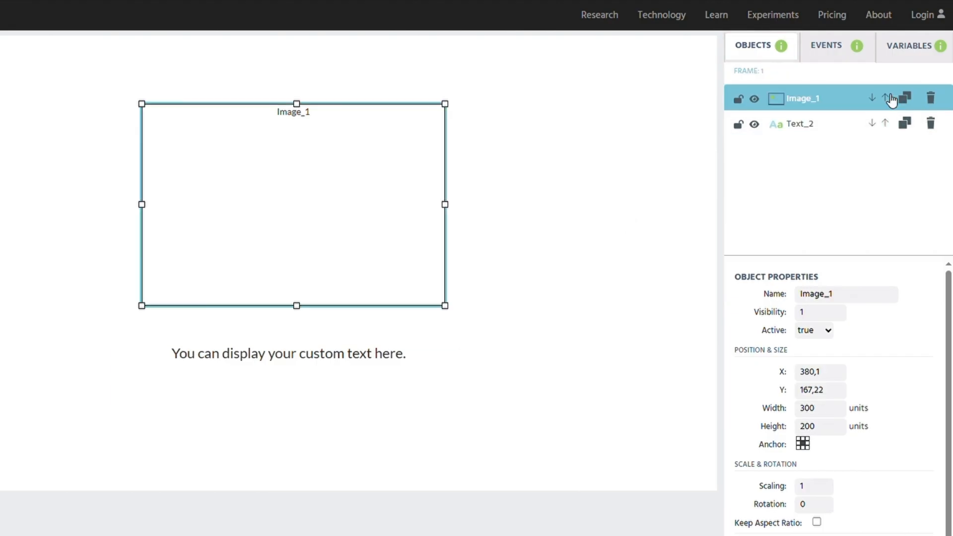
click(888, 123)
click(886, 98)
click(910, 98)
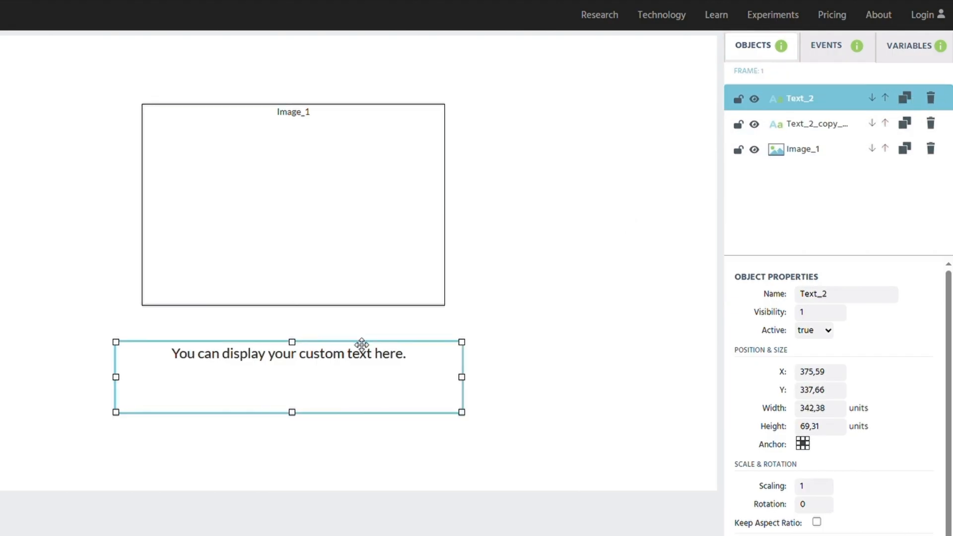
- Delete Text_2 and its copy from the frame
click(931, 97)
click(931, 98)
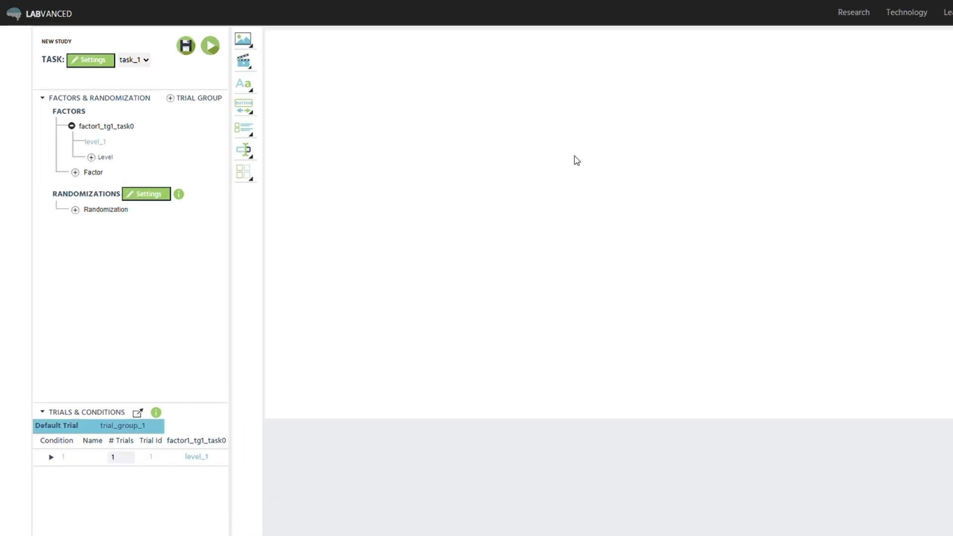
click(304, 51)
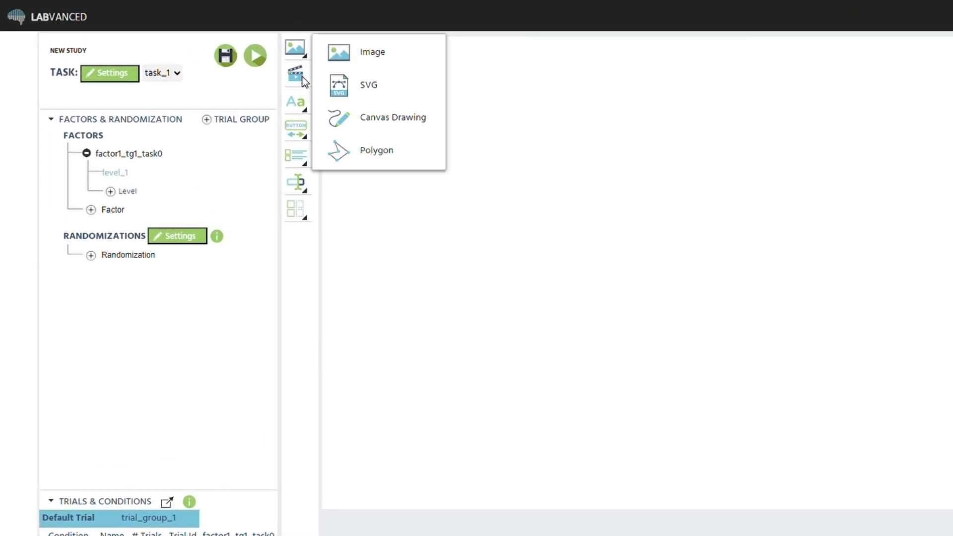
mouse_move(296, 129)
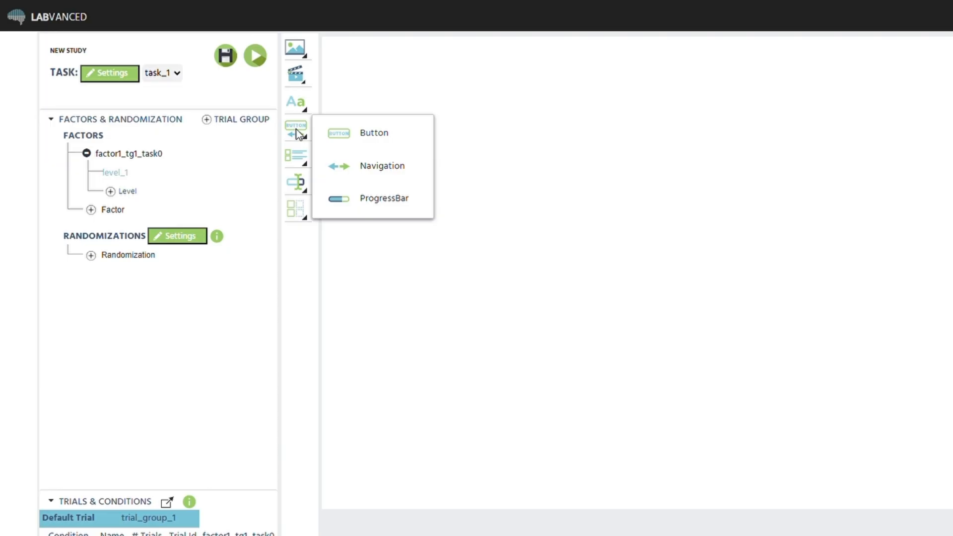
mouse_move(297, 158)
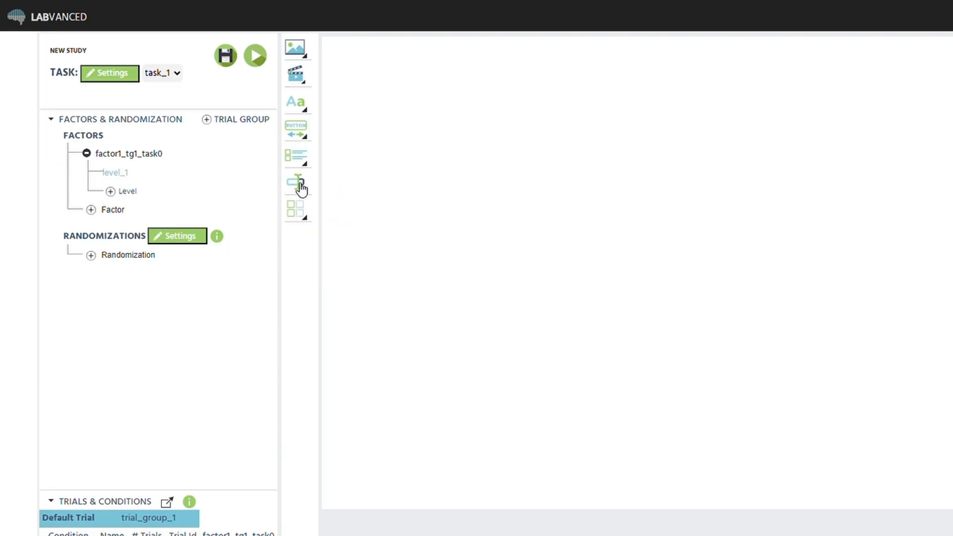
mouse_move(298, 186)
mouse_move(298, 213)
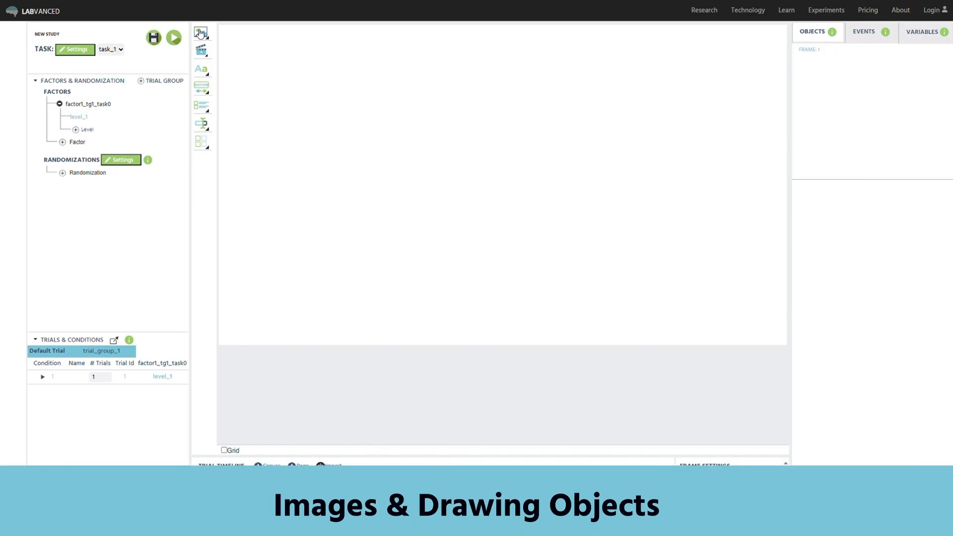
- Add an image object to the frame and assign it a picture file from the study's file storage
mouse_move(199, 33)
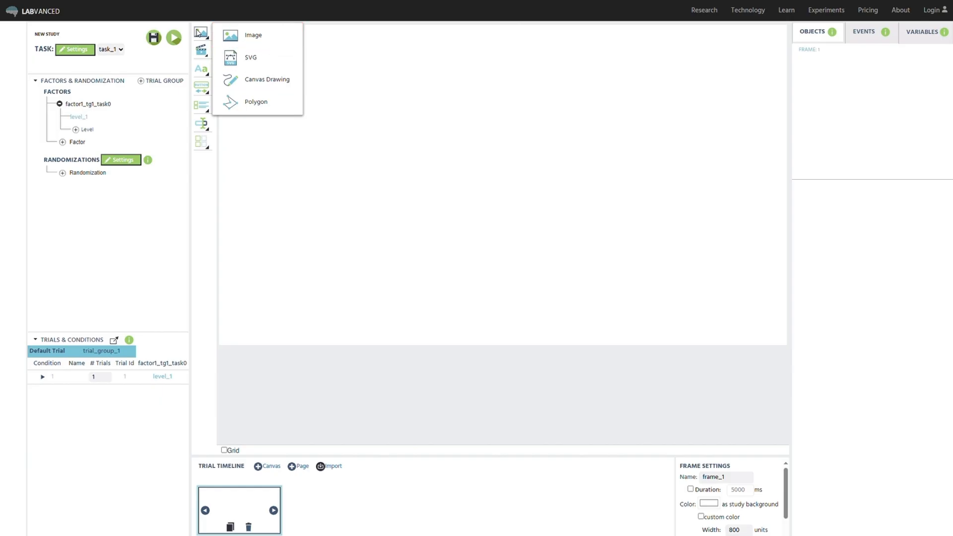
click(256, 37)
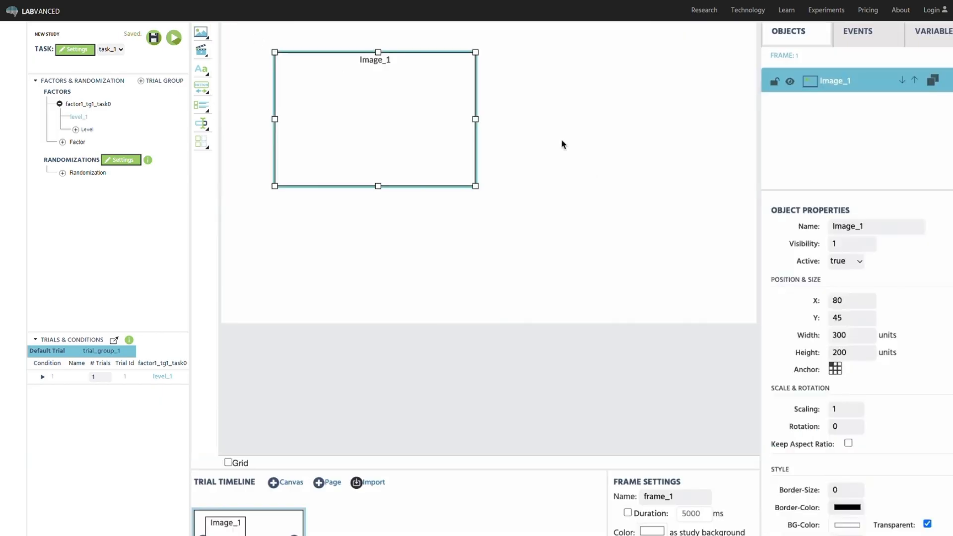
scroll(817, 321, down, 6)
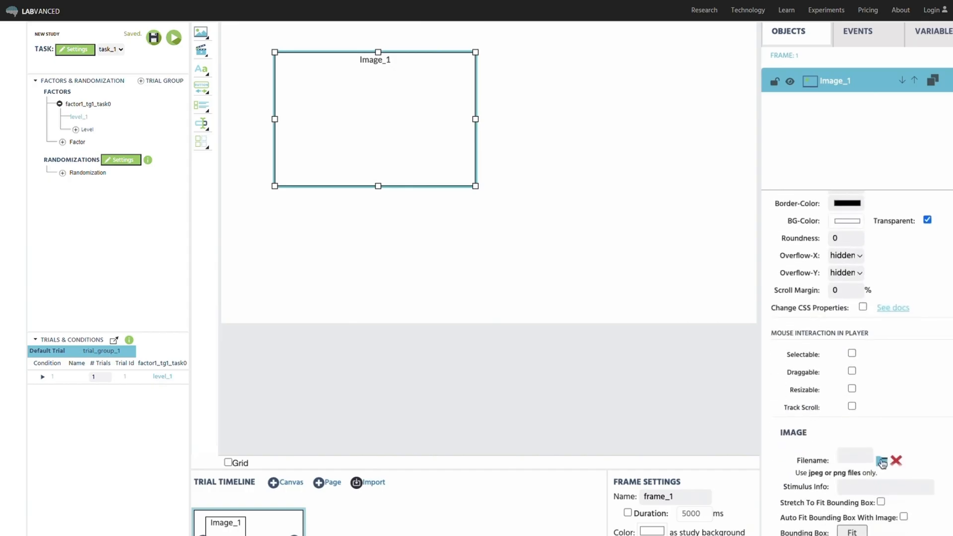
click(882, 461)
click(302, 201)
click(758, 421)
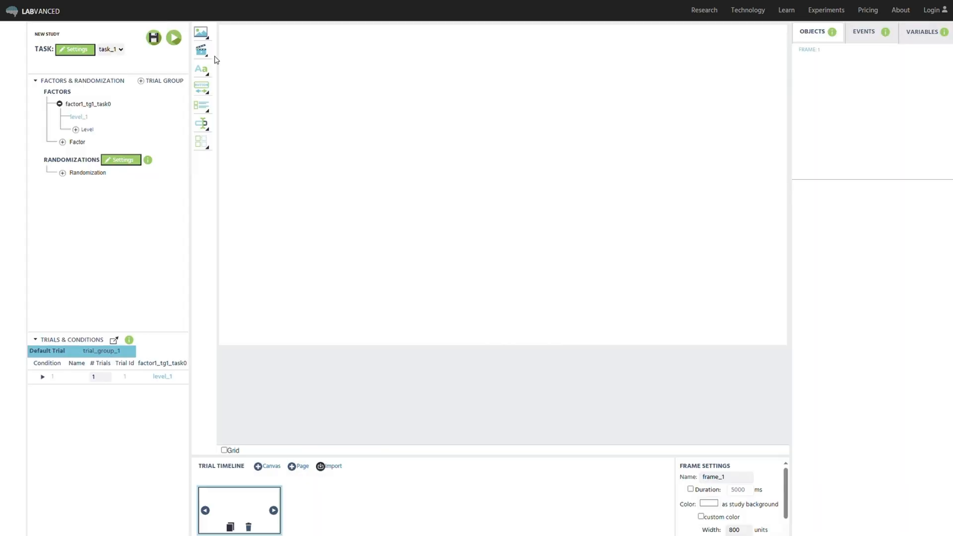
- Add an SVG object to the frame and assign it the file 7.svg
click(205, 36)
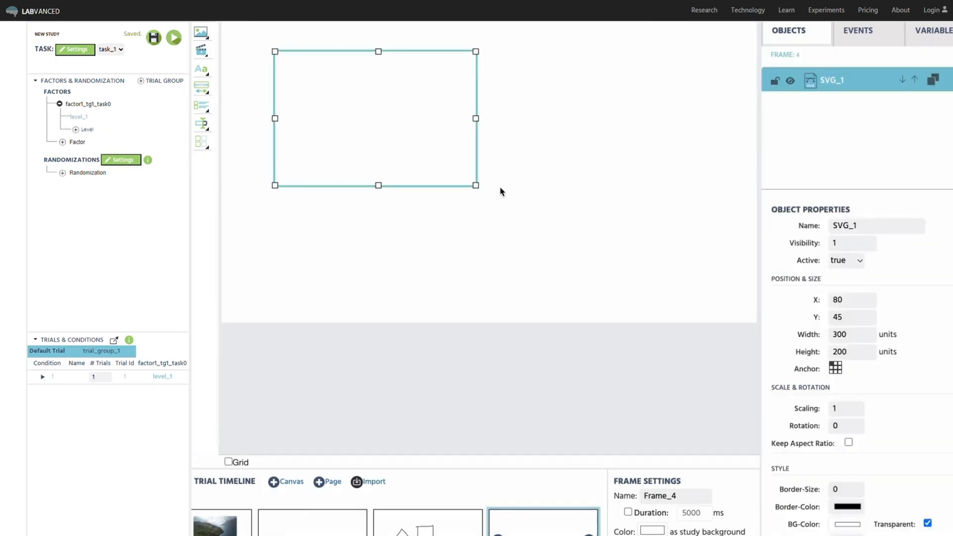
scroll(860, 390, down, 8)
click(882, 423)
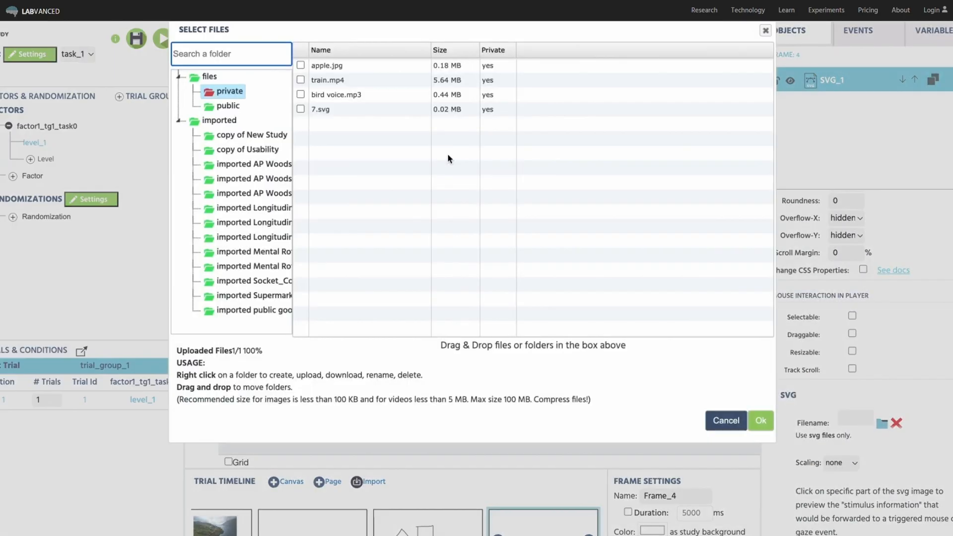
click(300, 110)
click(761, 421)
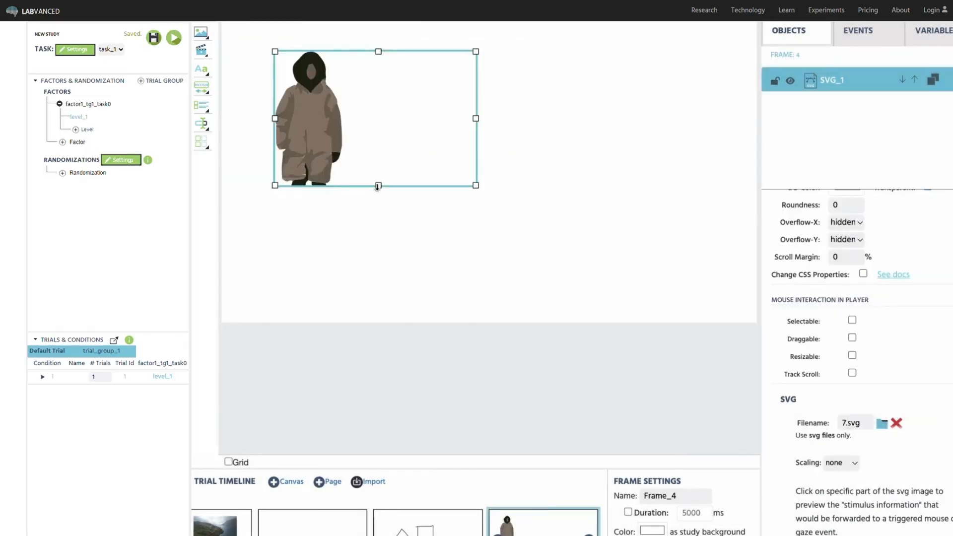
- Make the SVG object taller and narrower, and move it further right on the canvas
drag(377, 186, 380, 250)
drag(475, 151, 348, 139)
drag(351, 228, 535, 248)
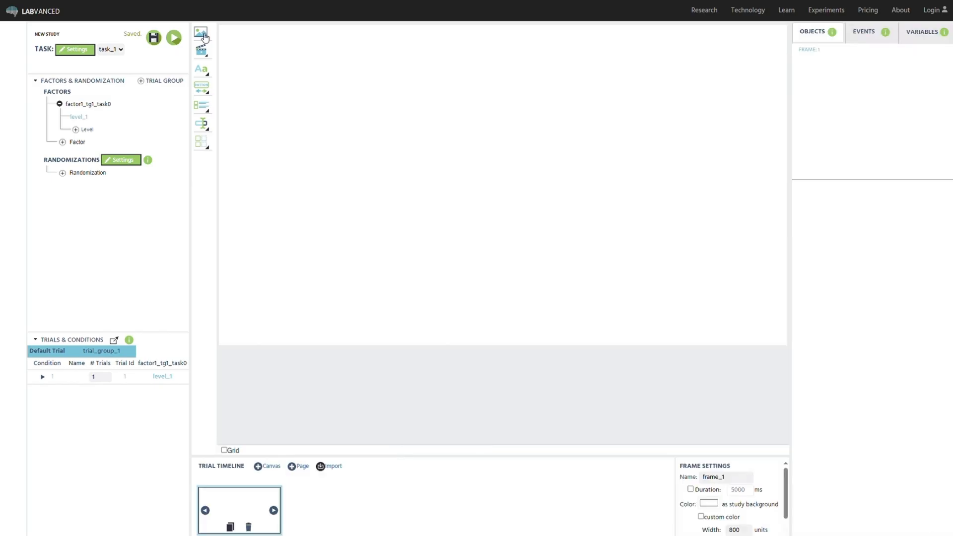
- Add a canvas drawing object with the variable name 5
click(201, 33)
click(276, 86)
text(5)
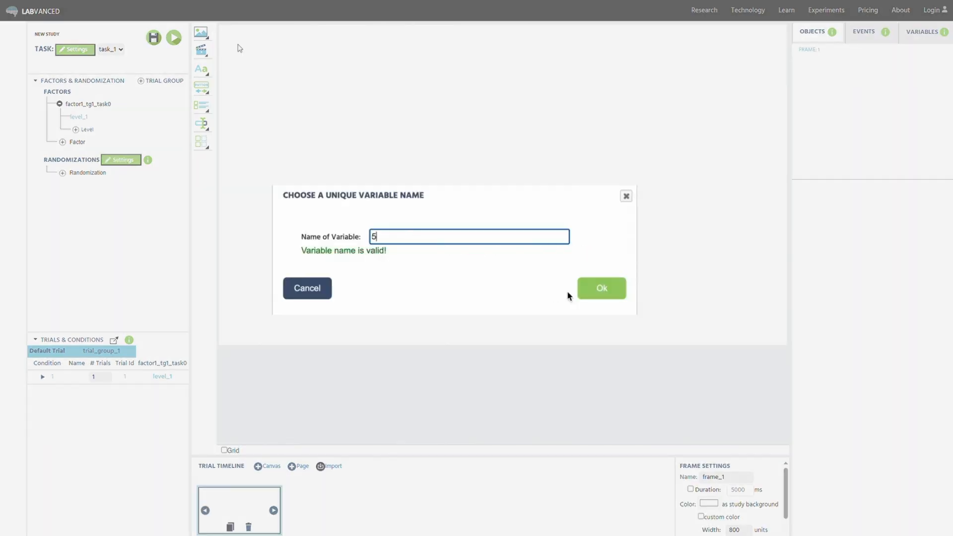
click(595, 289)
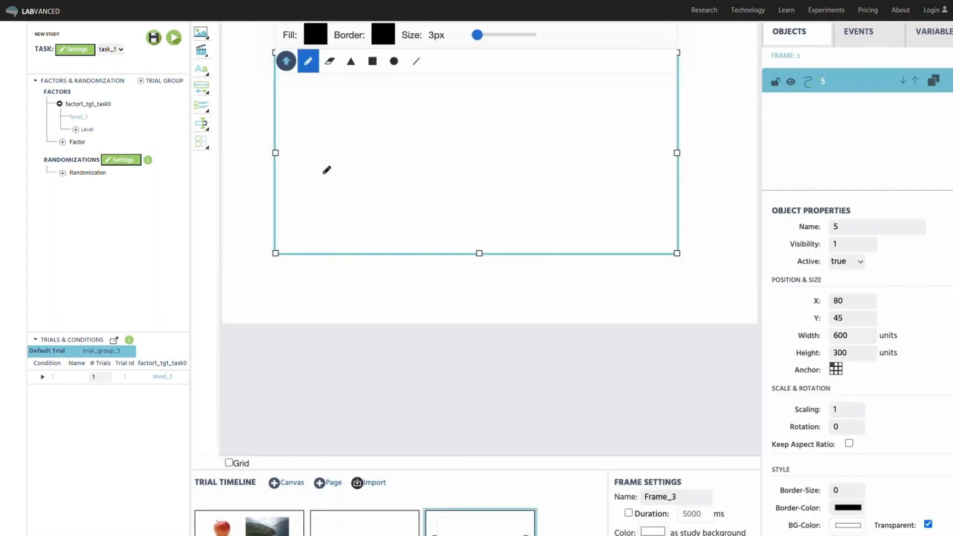
- Sketch a freehand triangle in the canvas drawing object and a second shape to its right
mouse_move(323, 173)
mouse_down()
mouse_move(396, 153)
mouse_move(333, 169)
mouse_up()
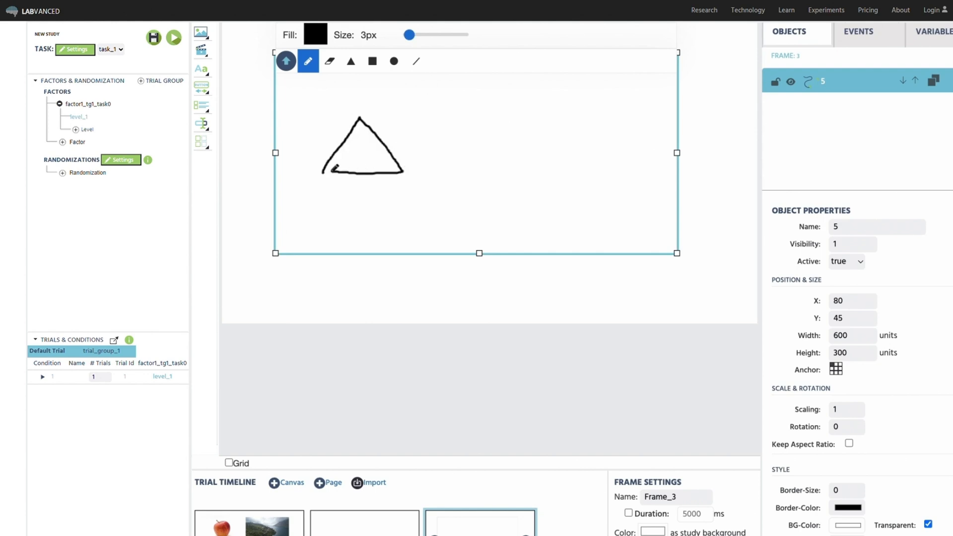
mouse_move(440, 107)
mouse_down()
mouse_move(471, 170)
mouse_move(517, 122)
mouse_move(441, 103)
mouse_up()
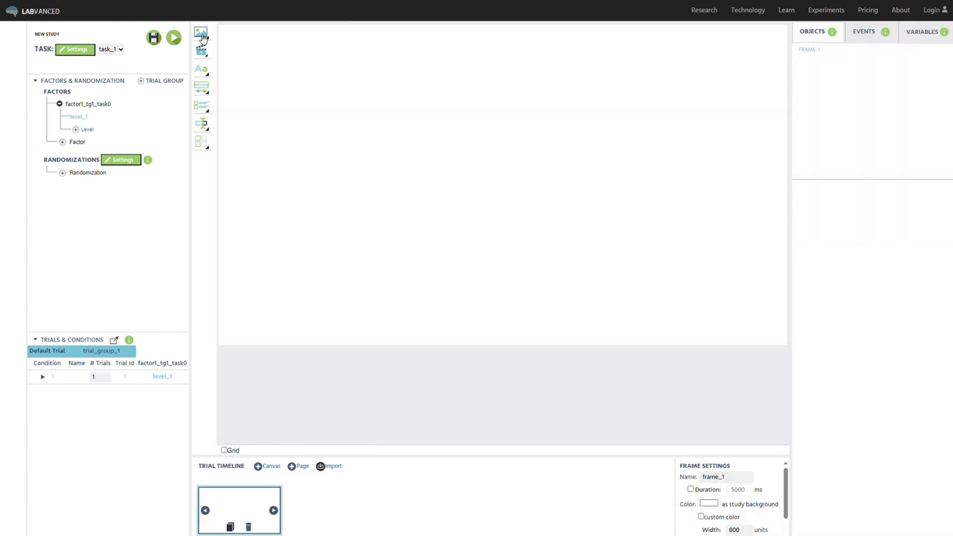
- Add a polygon object and draw a closed irregular outline with eight points inside its box
click(201, 32)
click(268, 101)
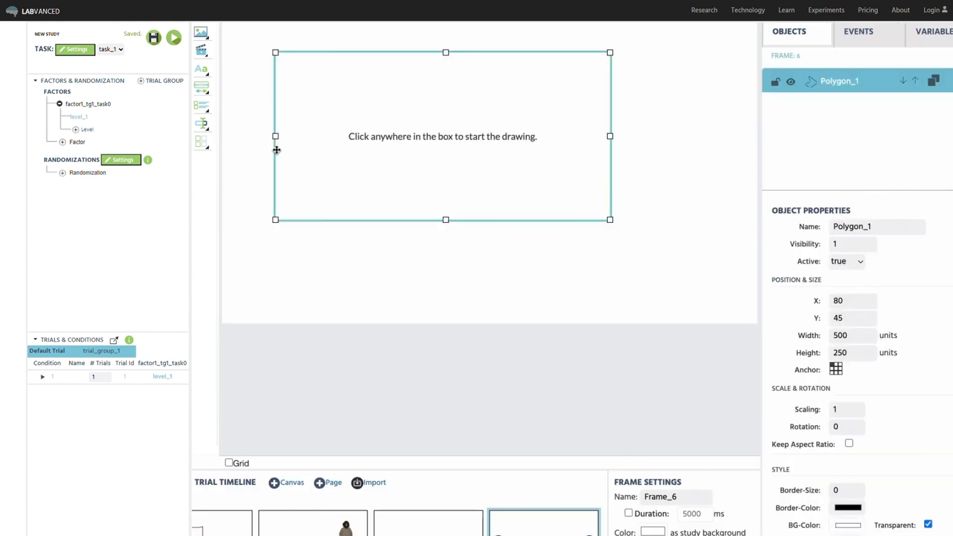
click(378, 98)
click(361, 167)
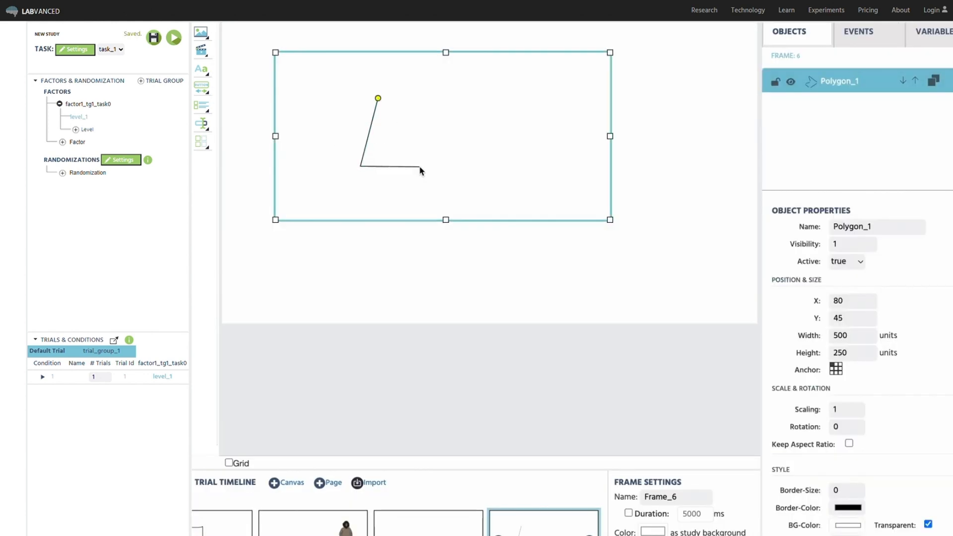
click(474, 191)
click(491, 81)
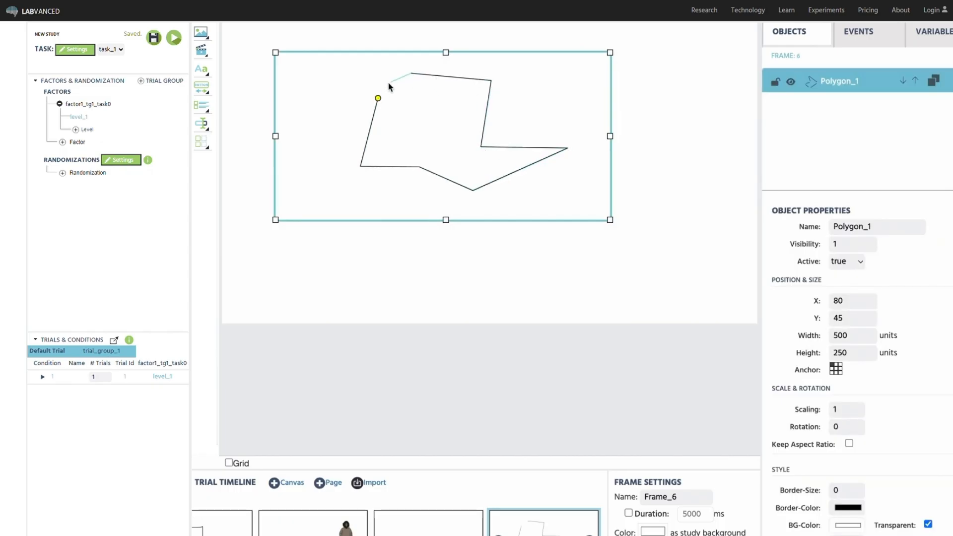
- Reshape the polygon into a zigzag band by repositioning four of its vertices, and deselect it
drag(481, 147, 549, 81)
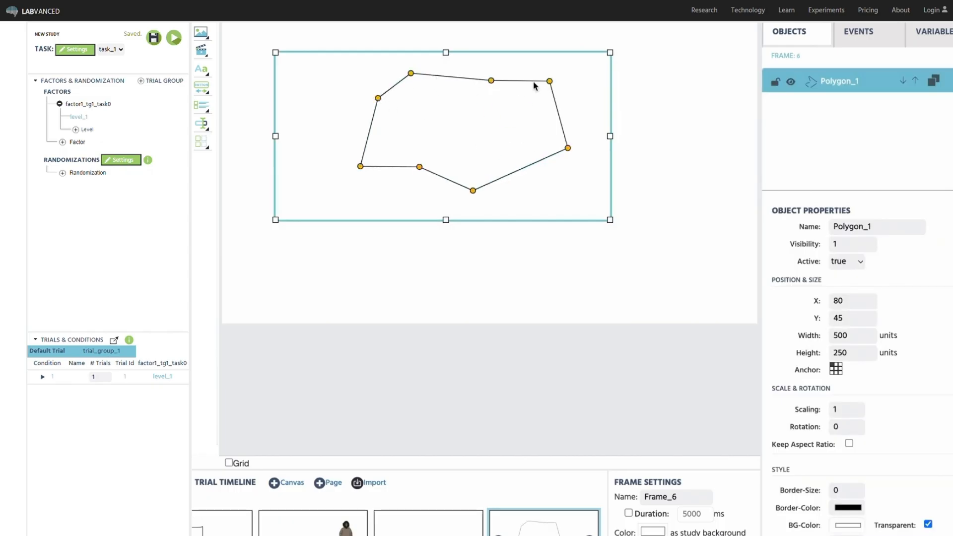
drag(491, 80, 493, 137)
drag(420, 166, 413, 129)
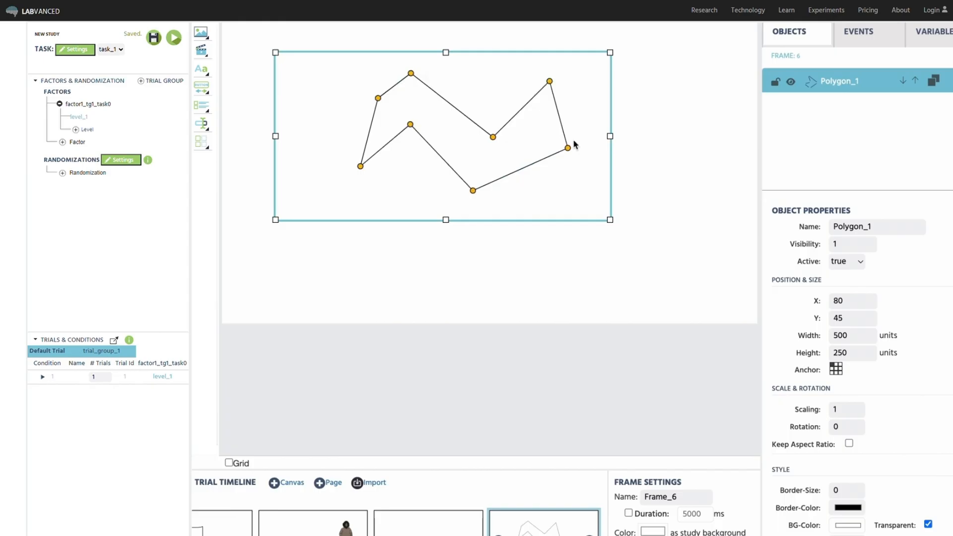
drag(568, 148, 575, 190)
click(584, 280)
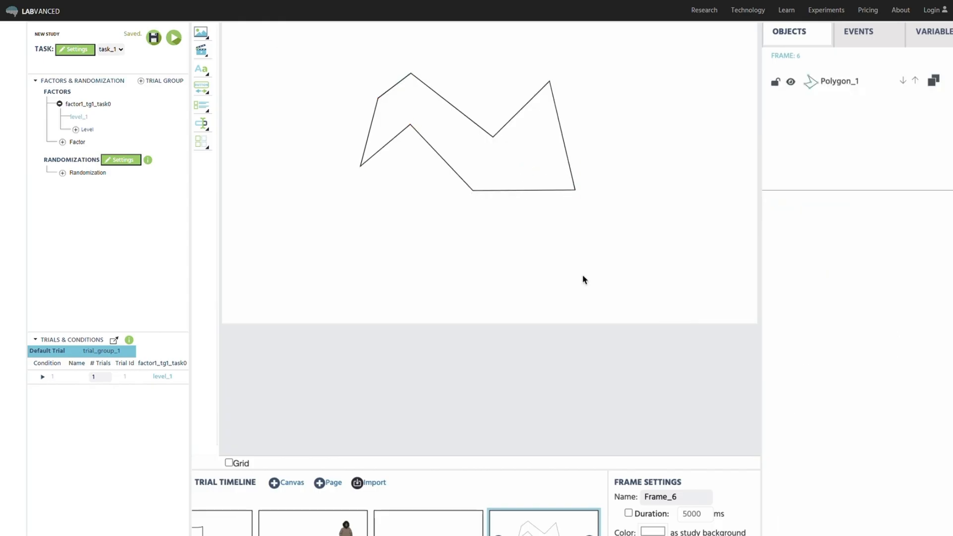
- Enable the polygon's fill and sample the light blue of the highlighted object row as its fill colour
click(559, 190)
scroll(835, 422, down, 5)
scroll(795, 330, up, 1)
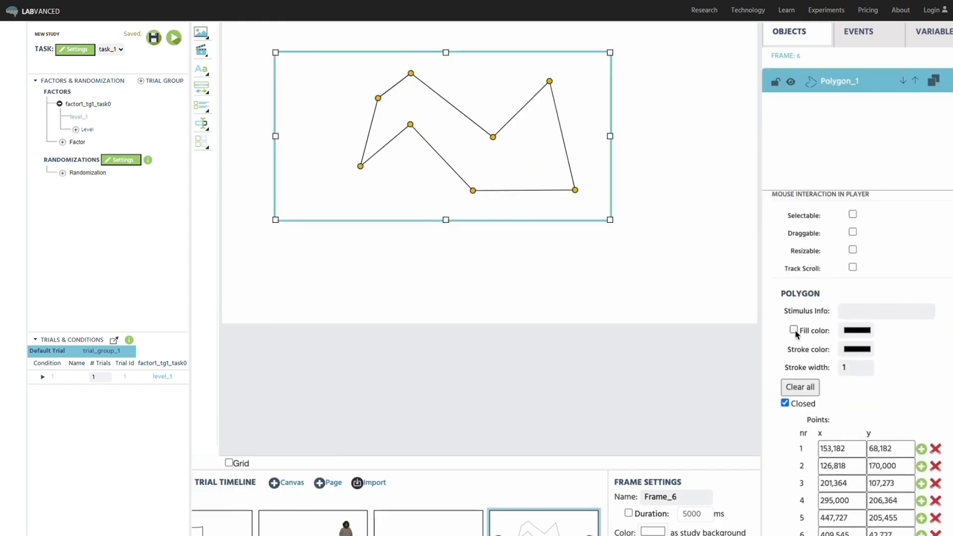
click(794, 330)
click(850, 331)
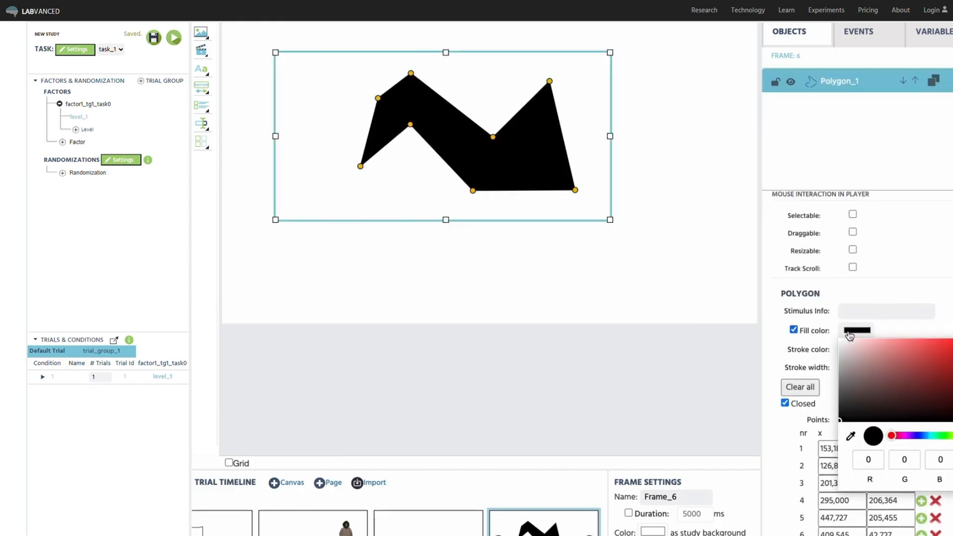
click(852, 437)
click(836, 69)
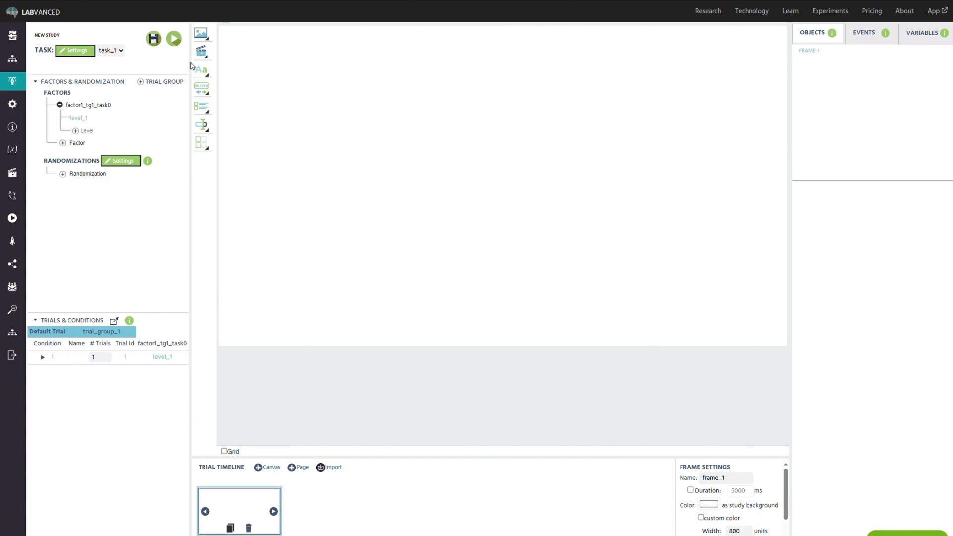
- Add a video object beside the apple image and assign it the file train.mp4
click(203, 52)
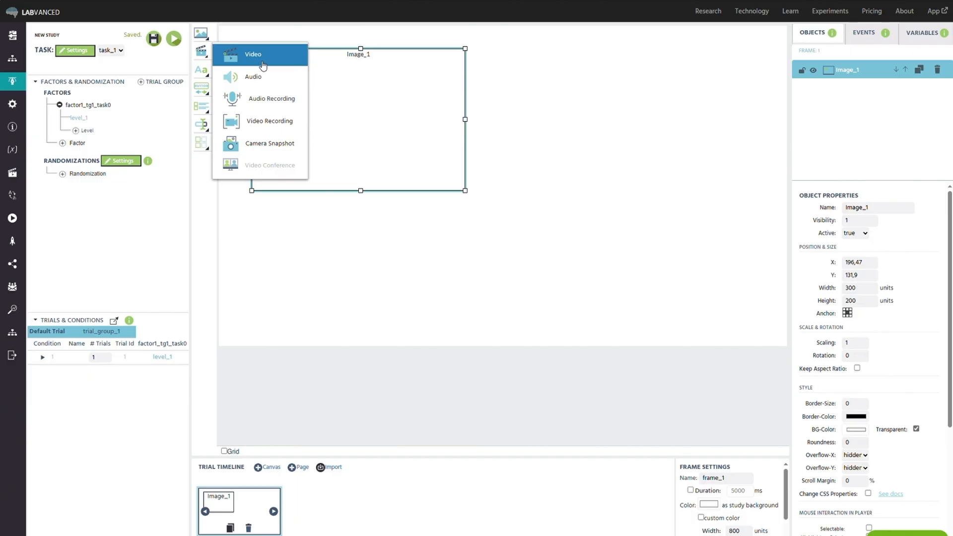
click(263, 54)
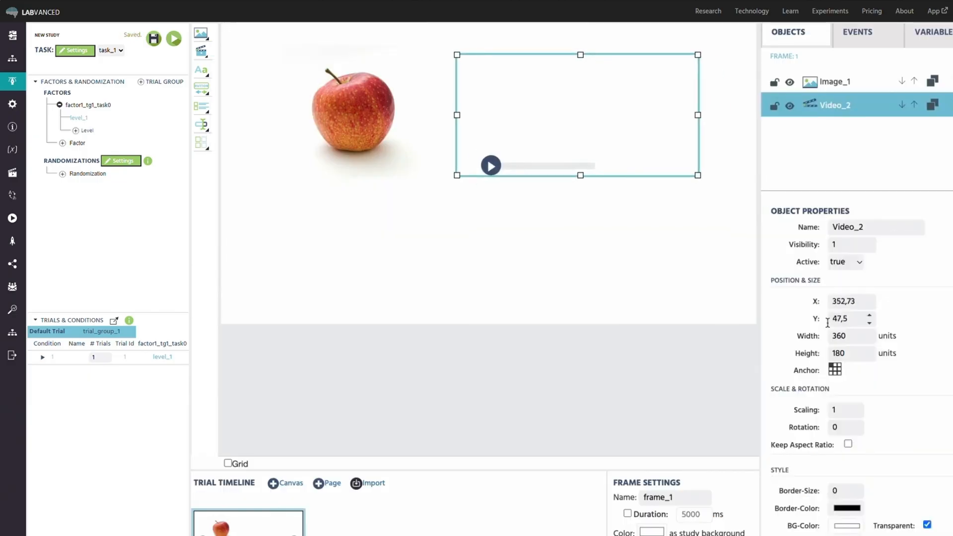
scroll(827, 324, down, 6)
click(924, 466)
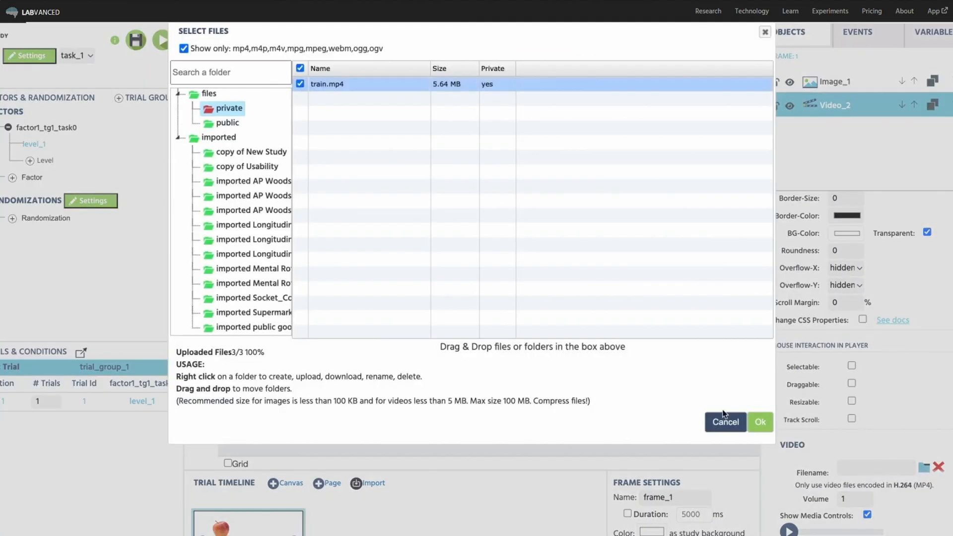
click(760, 422)
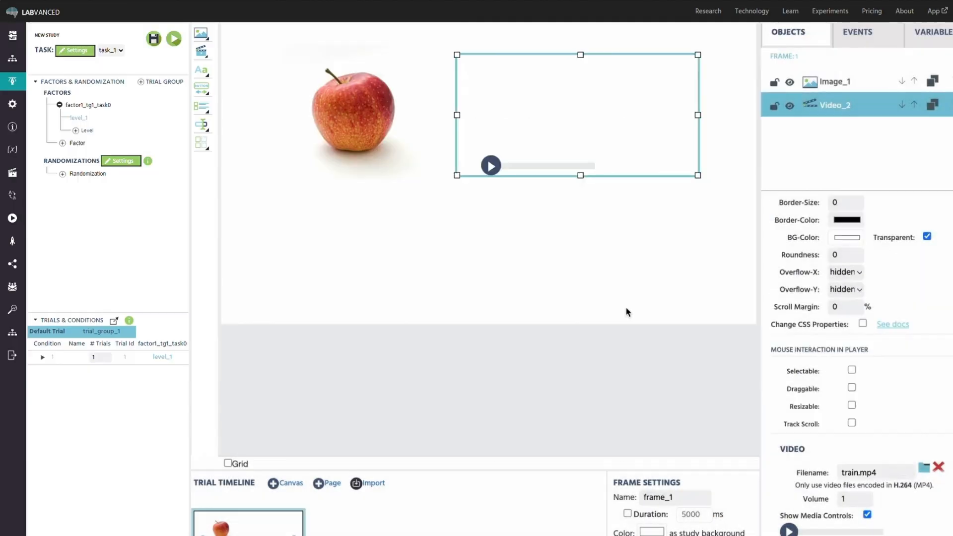
- Play the train video on the canvas as a preview and pause it
click(490, 167)
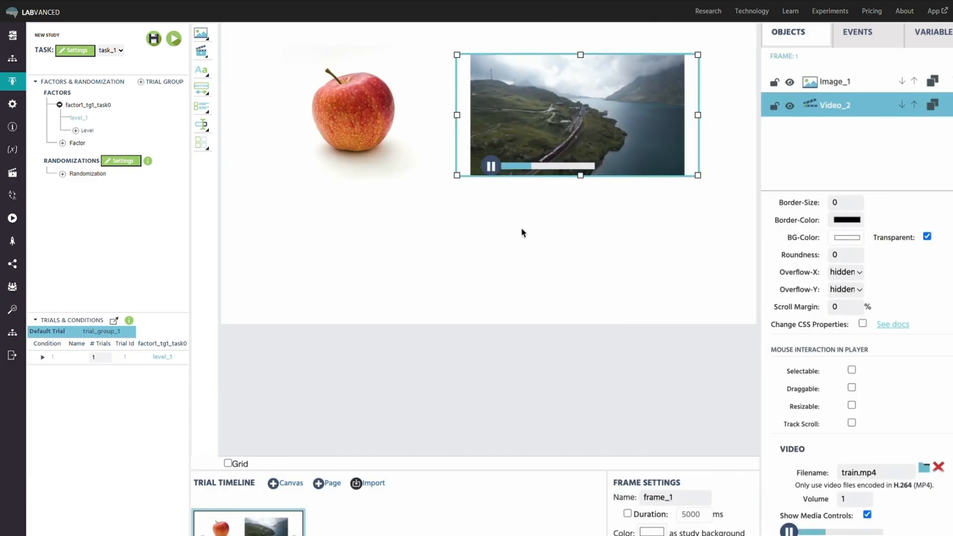
click(492, 165)
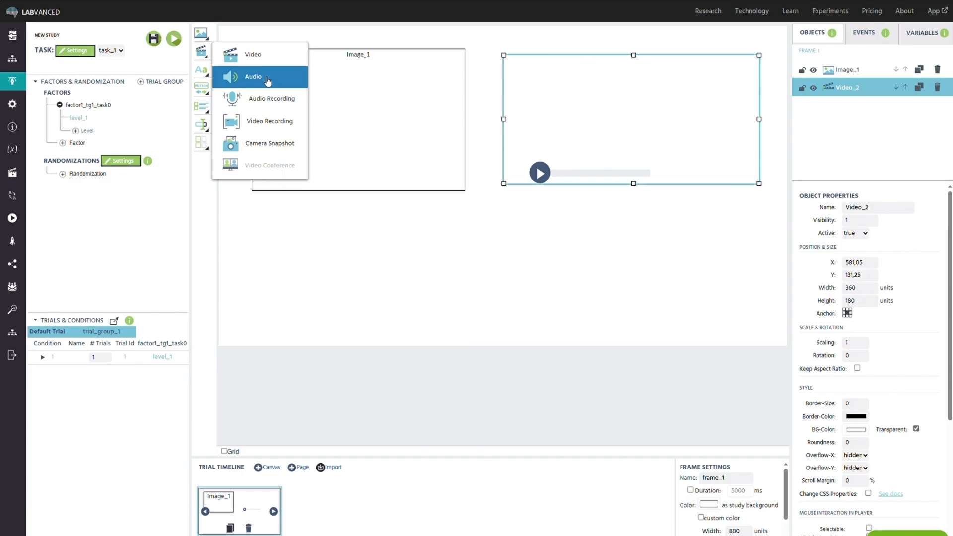
- Add an audio object, reduce its height to a slim player and place it below the apple image and train video
click(264, 78)
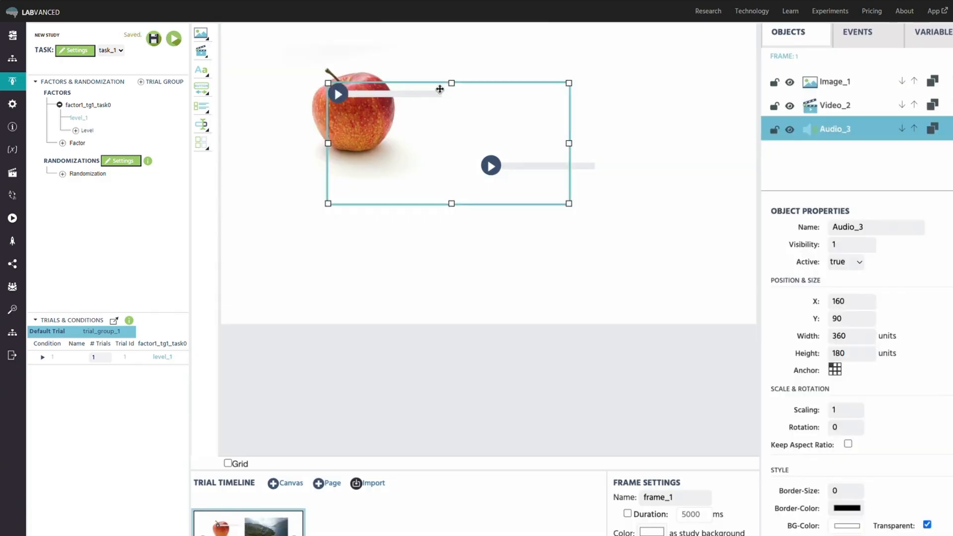
drag(440, 89, 458, 202)
drag(473, 322, 472, 241)
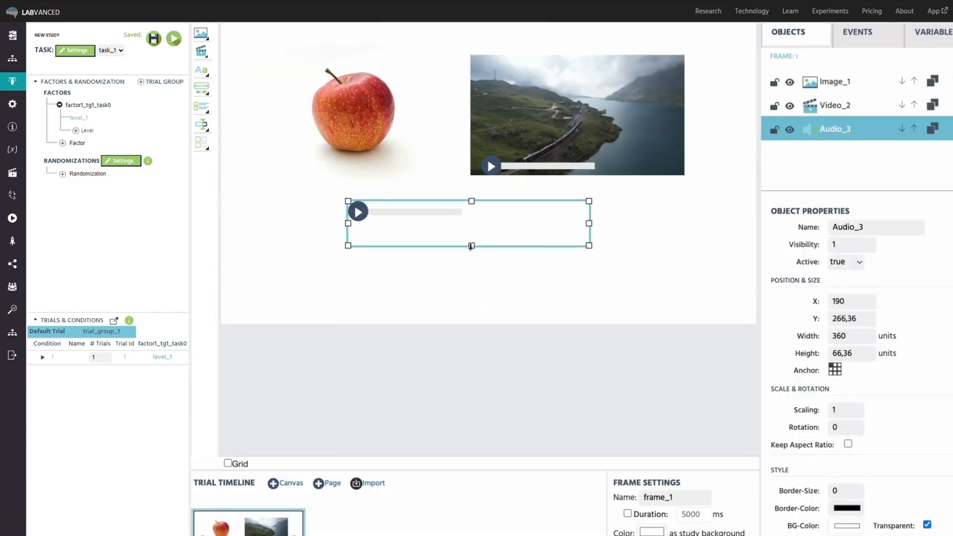
drag(492, 197, 491, 237)
- Assign the file bird voice.mp3 to the audio object
scroll(838, 455, down, 6)
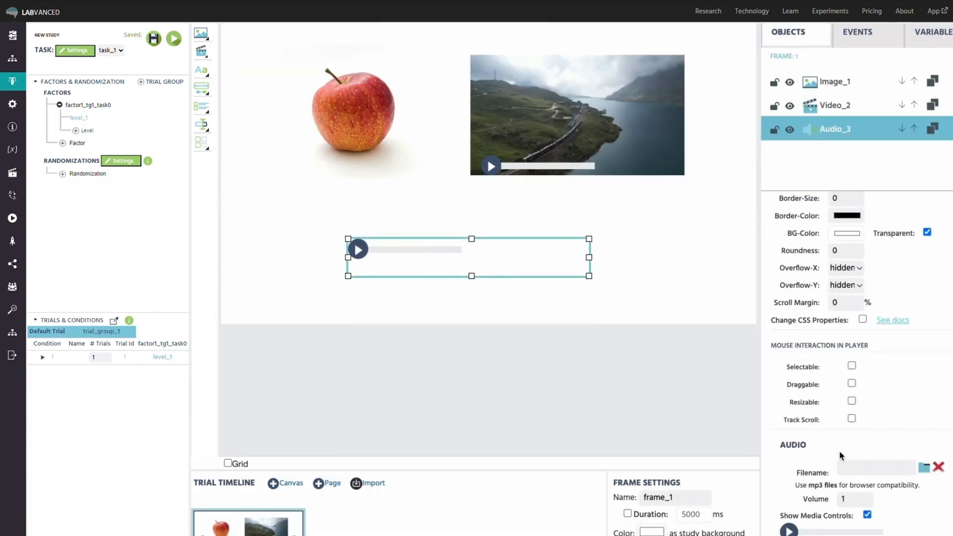
click(924, 468)
click(300, 84)
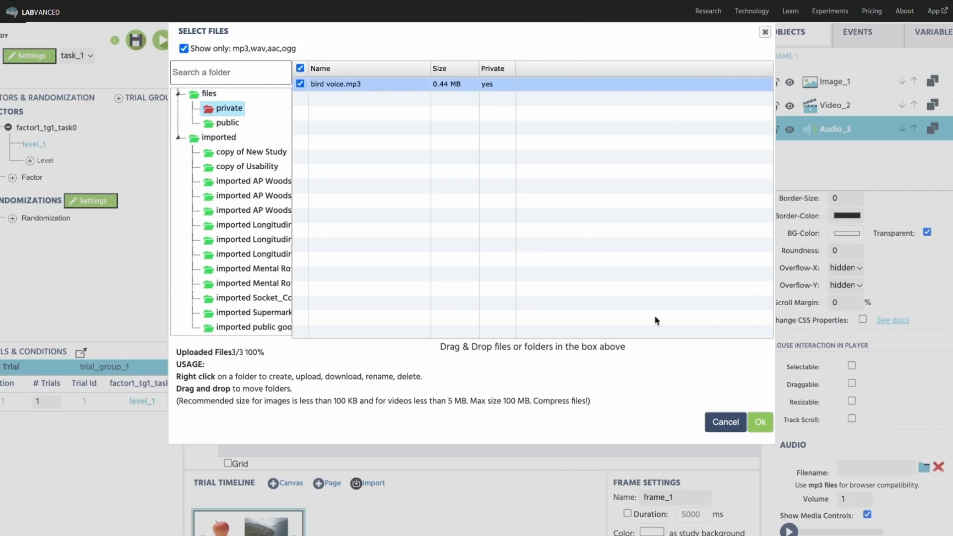
click(760, 422)
- Trim the audio object's frame height slightly and pause its playback preview
drag(472, 277, 471, 264)
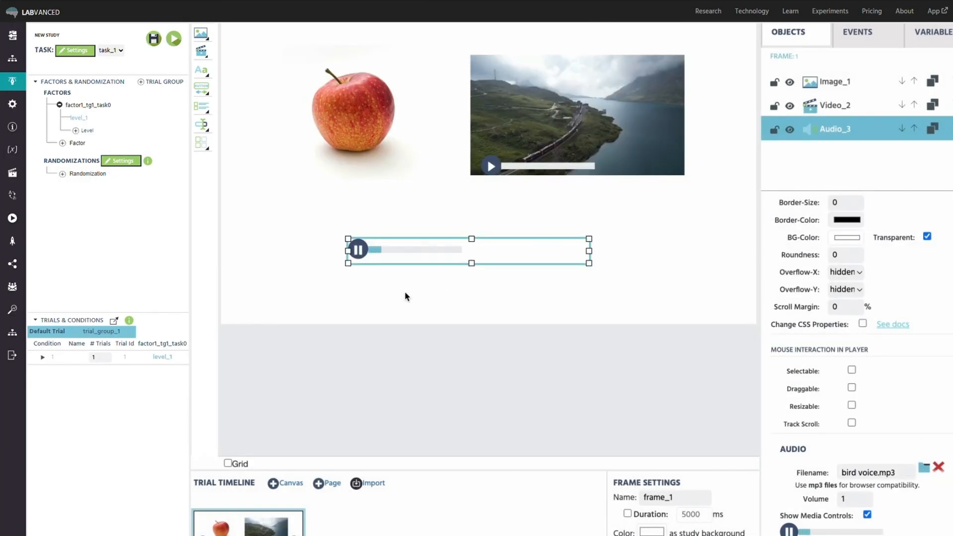
click(357, 251)
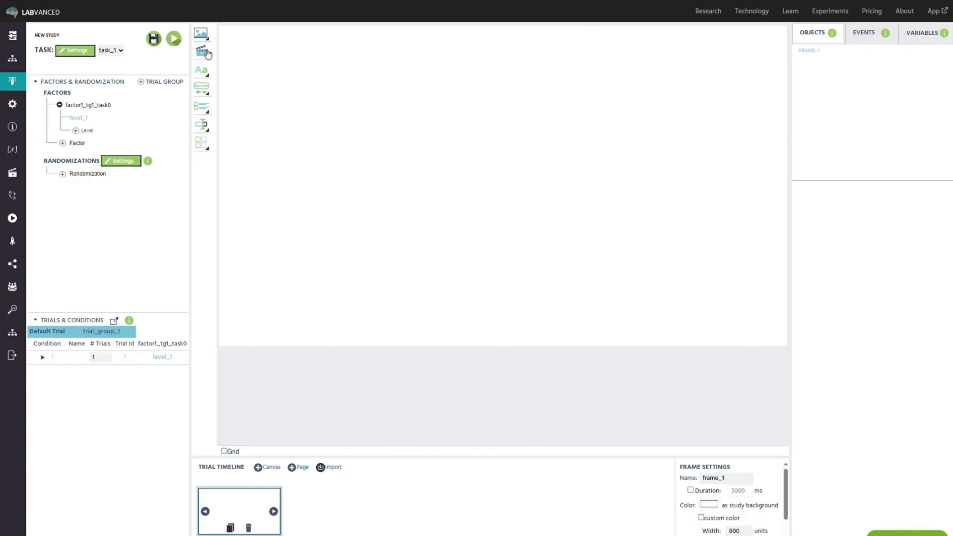
- Add an audio recording object with the variable name 1 and replace its placeholder question text
click(201, 51)
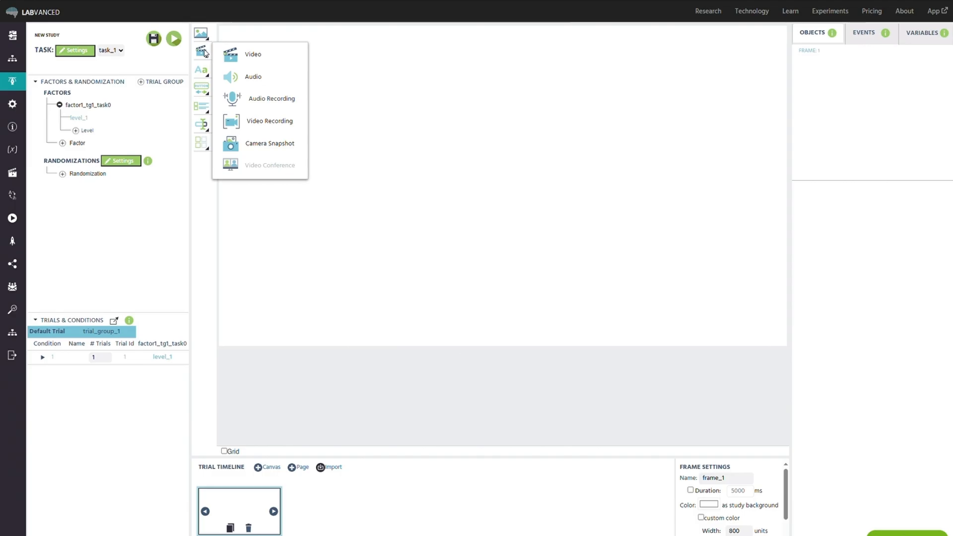
click(270, 99)
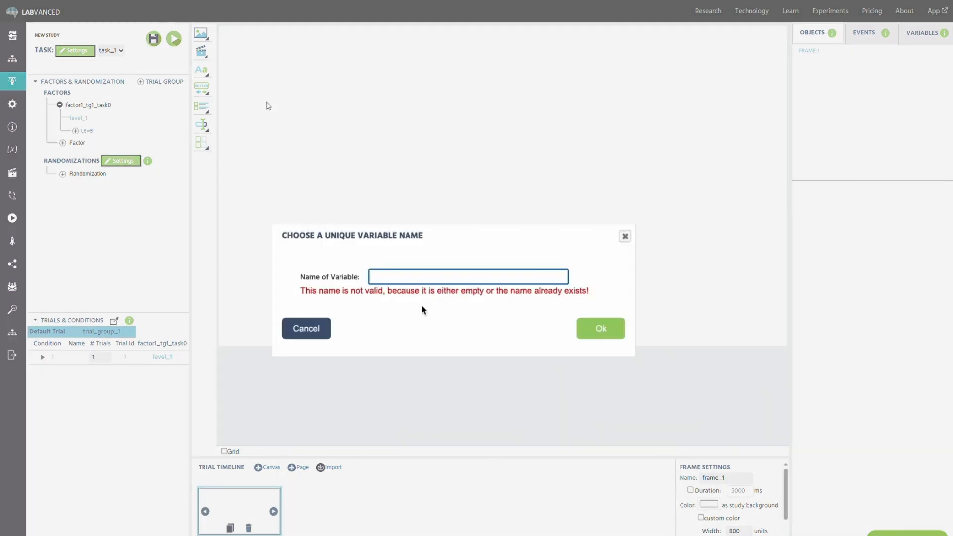
text(1)
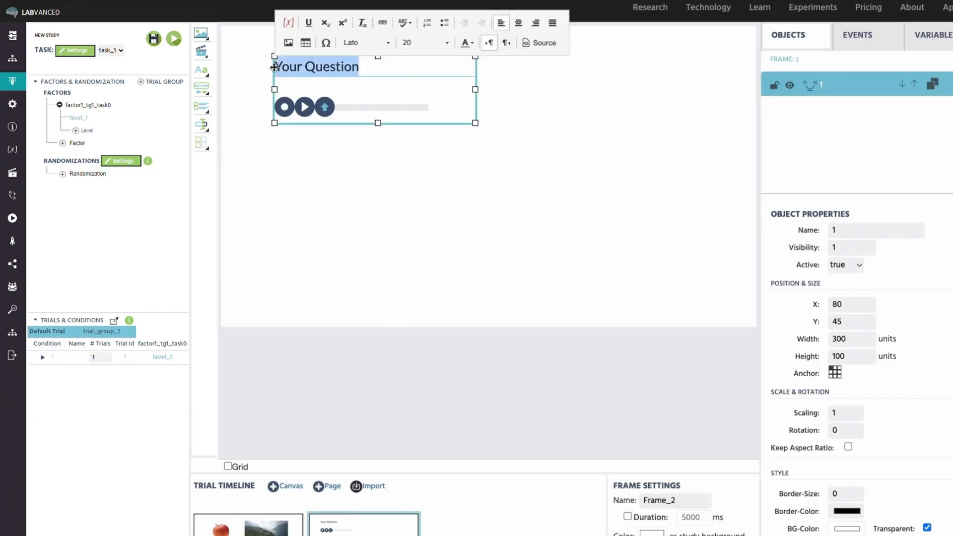
text(Ho)
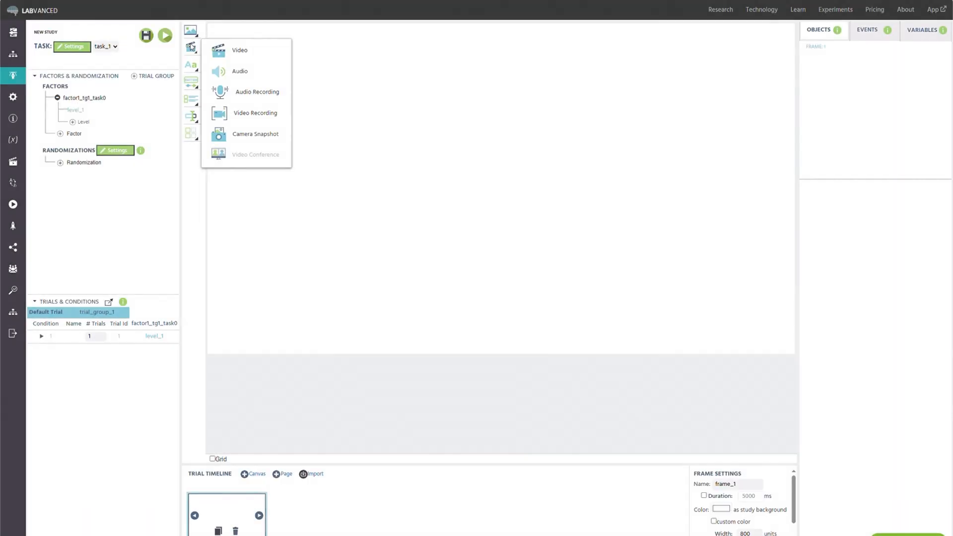
- Add a video recording object with the variable name 33 and view its properties
click(254, 114)
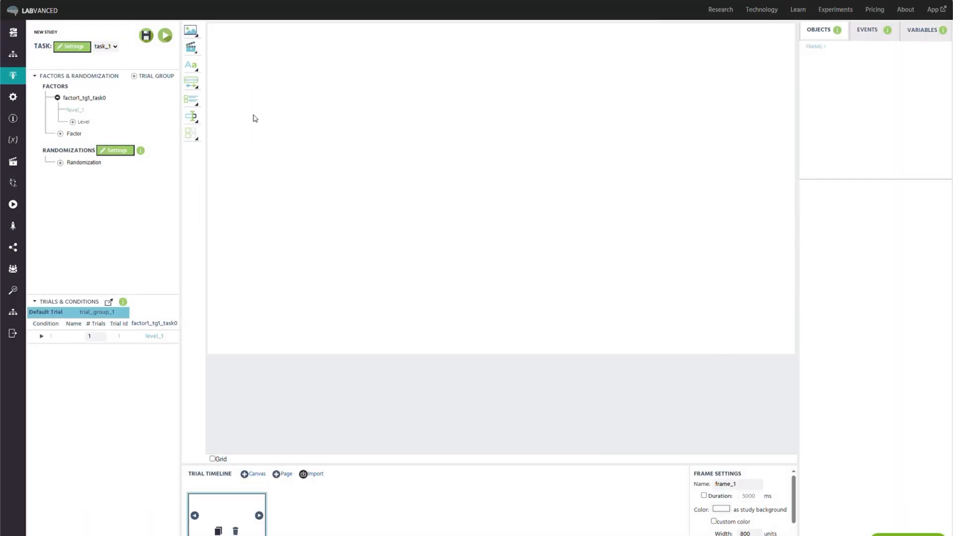
text(33)
click(577, 302)
scroll(935, 239, down, 5)
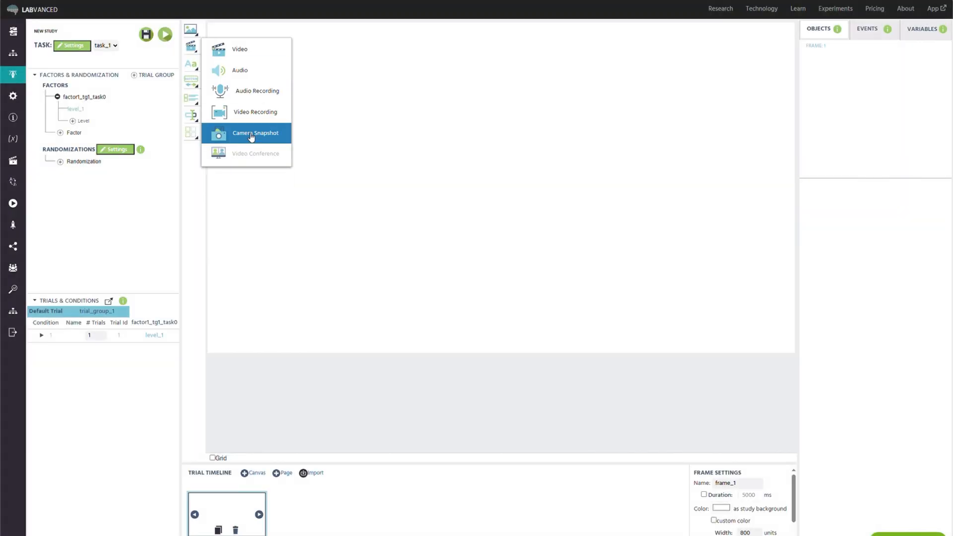
- Add a camera snapshot object with the variable name 55
click(251, 134)
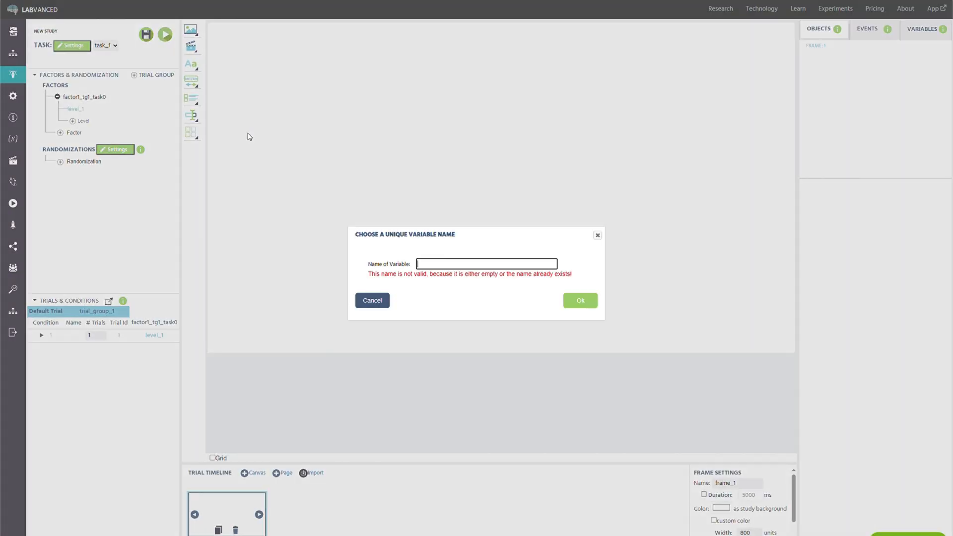
text(55)
click(578, 303)
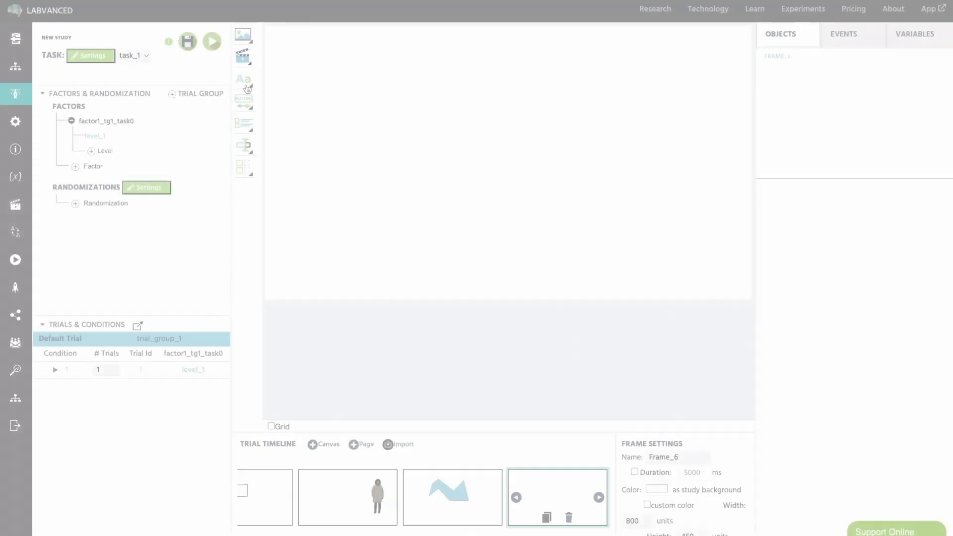
- Add a text object, replace its placeholder with the Mental Rotation Task welcome instructions, and extend its height to about 176 units
click(194, 70)
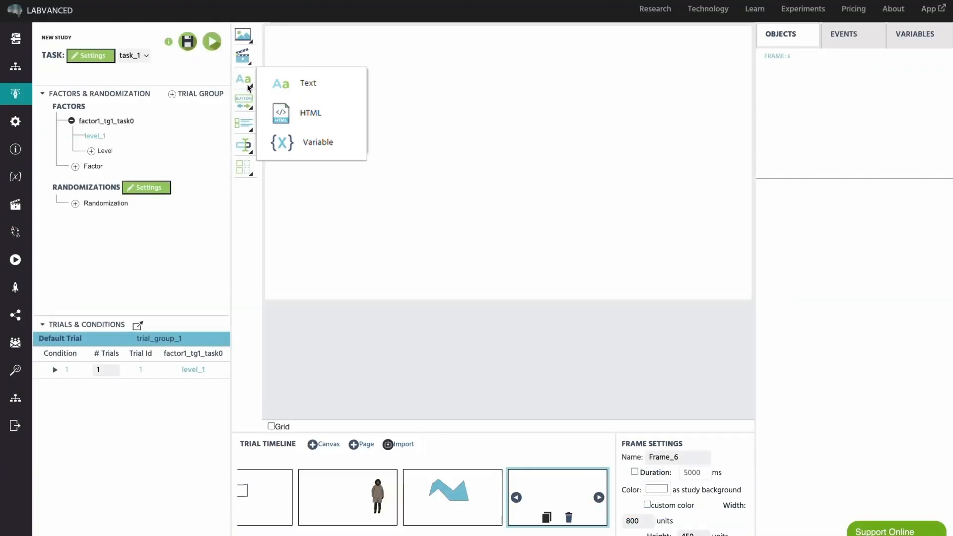
click(308, 83)
double_click(416, 65)
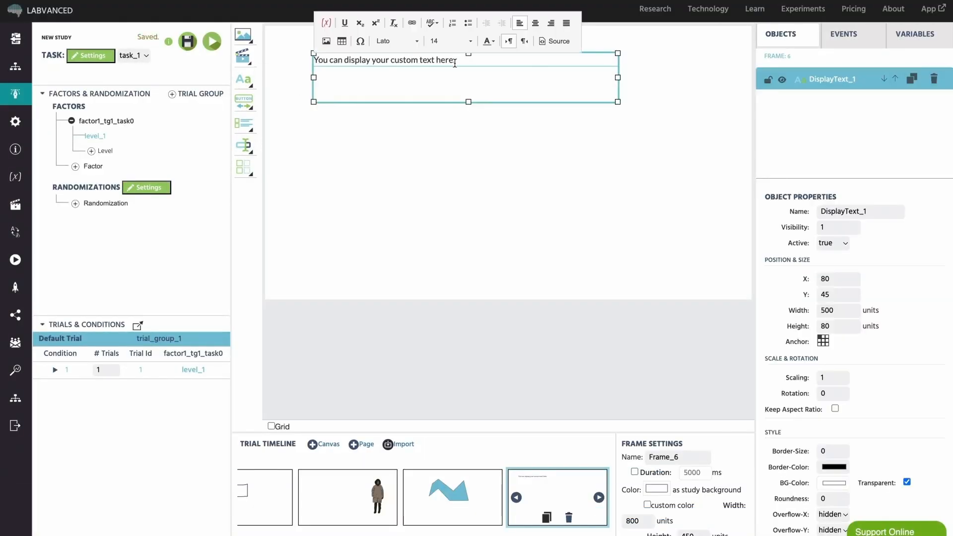
key(ctrl+a)
key(ctrl+v)
drag(472, 107, 468, 161)
- Set the Welcome heading to font size 20 and move the text object toward the middle of the canvas, at about X 135, Y 133
double_click(361, 74)
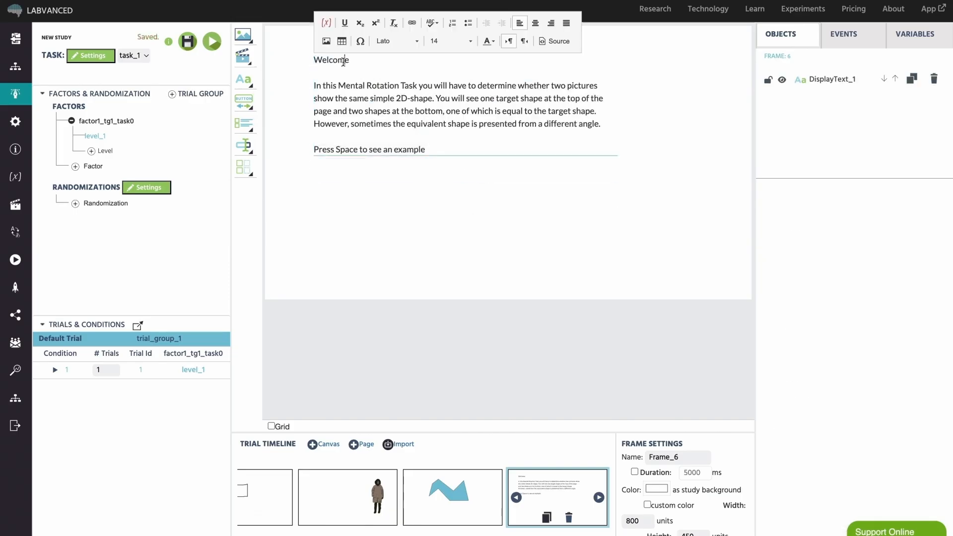
drag(360, 61, 308, 63)
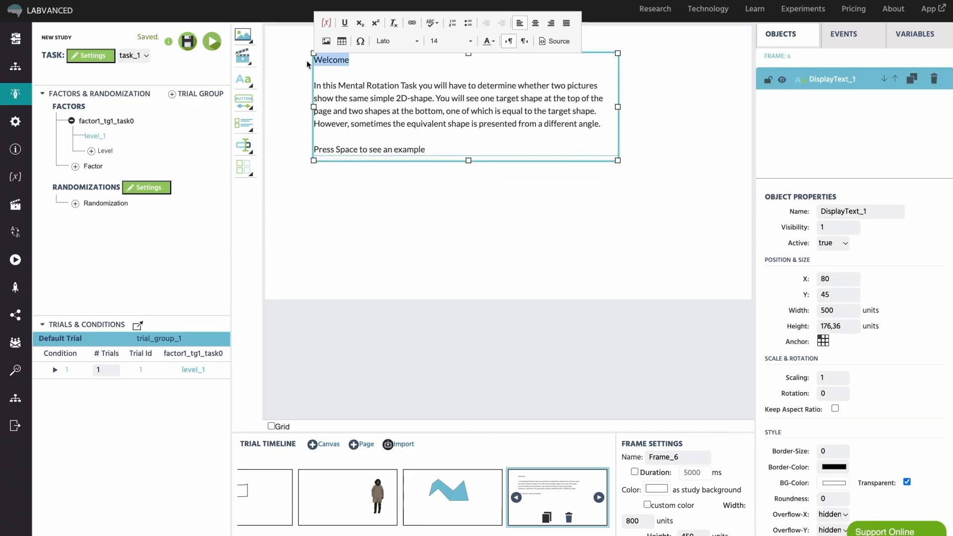
click(470, 41)
click(454, 121)
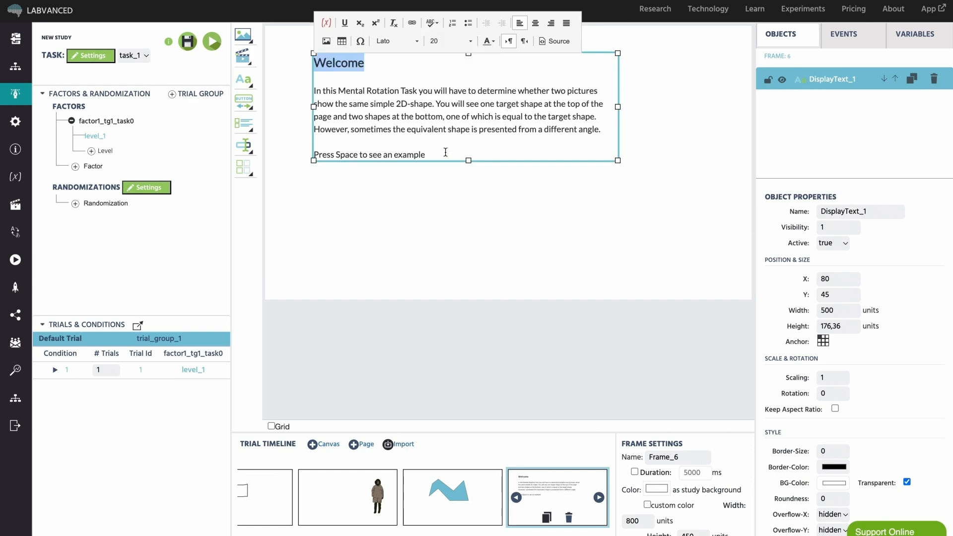
drag(438, 155, 471, 208)
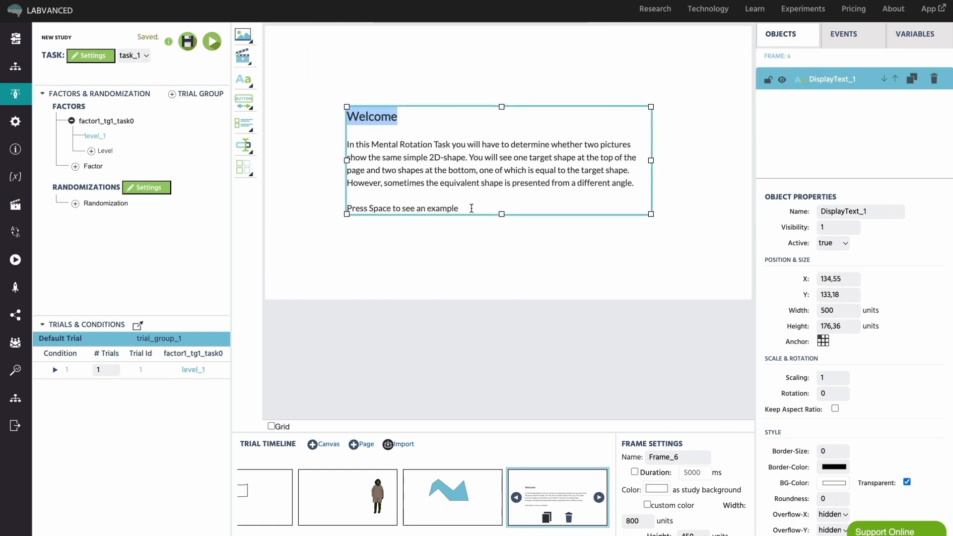
click(475, 263)
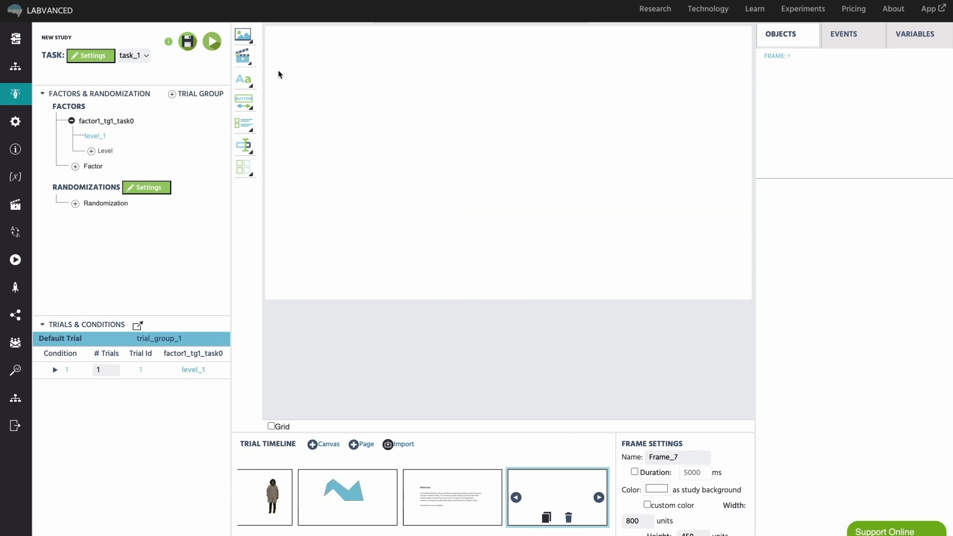
- Add an HTML object to the empty Frame_7 and extend its height to about 325 units
mouse_move(251, 81)
click(312, 112)
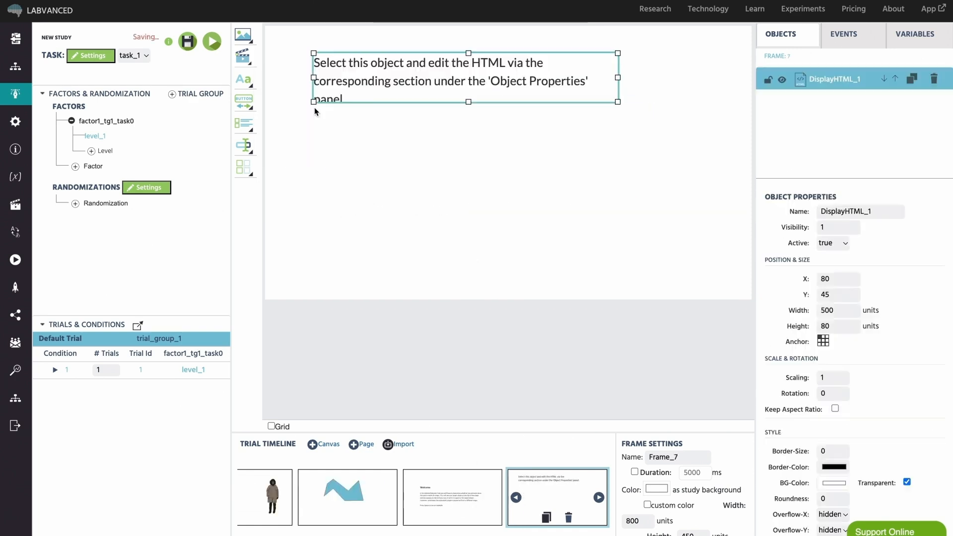
drag(466, 103, 469, 251)
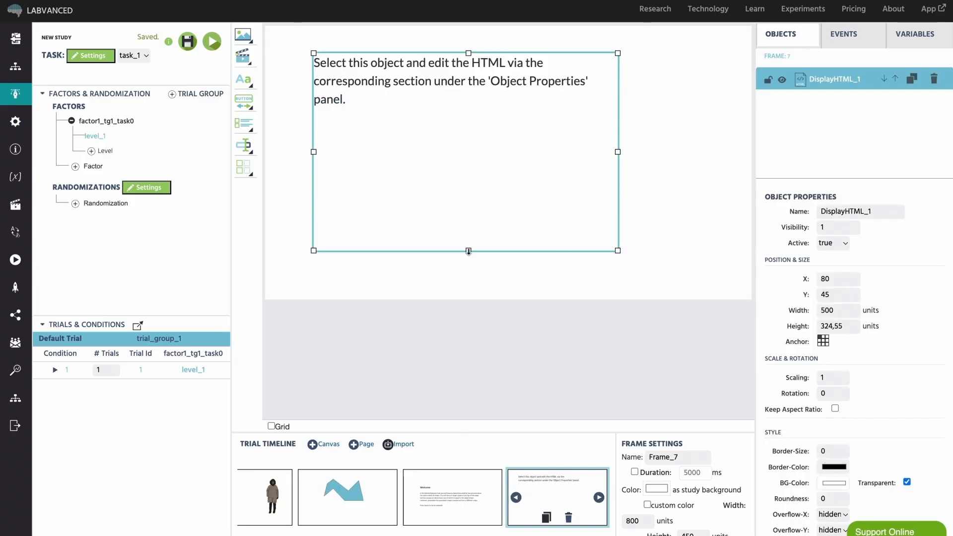
- Replace the HTML object's code with the prepared table of cognitive tasks, with Task, Description and Key Rules columns, and apply it
scroll(840, 357, down, 5)
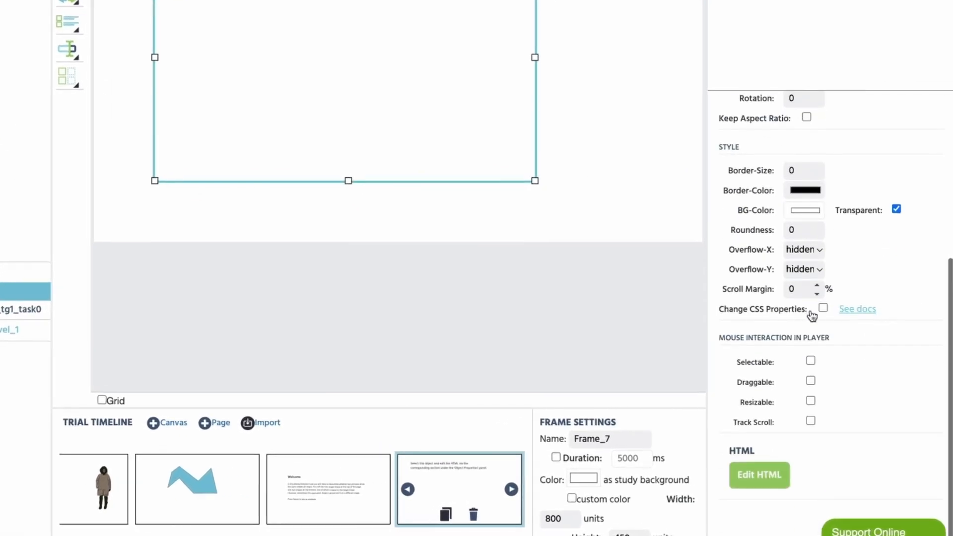
click(759, 474)
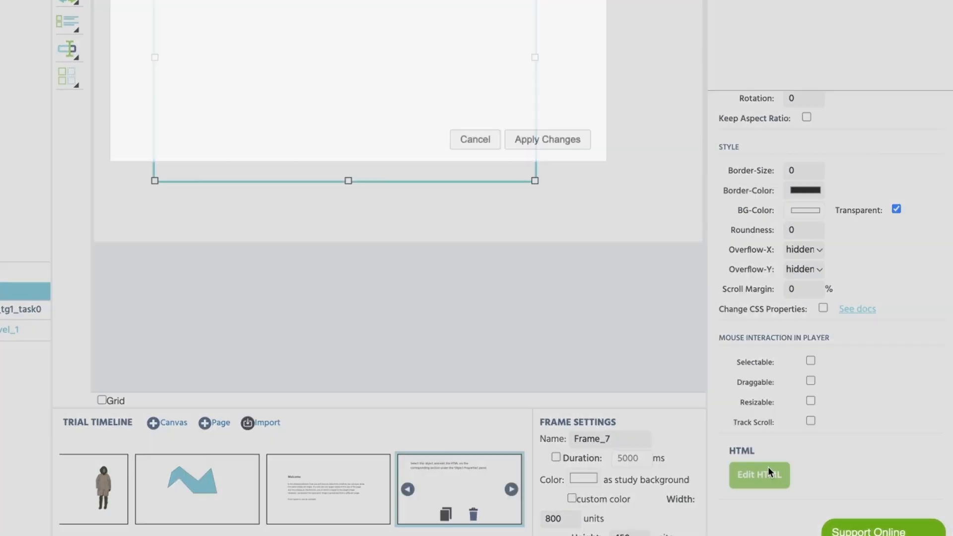
key(ctrl+v)
scroll(461, 166, up, 9)
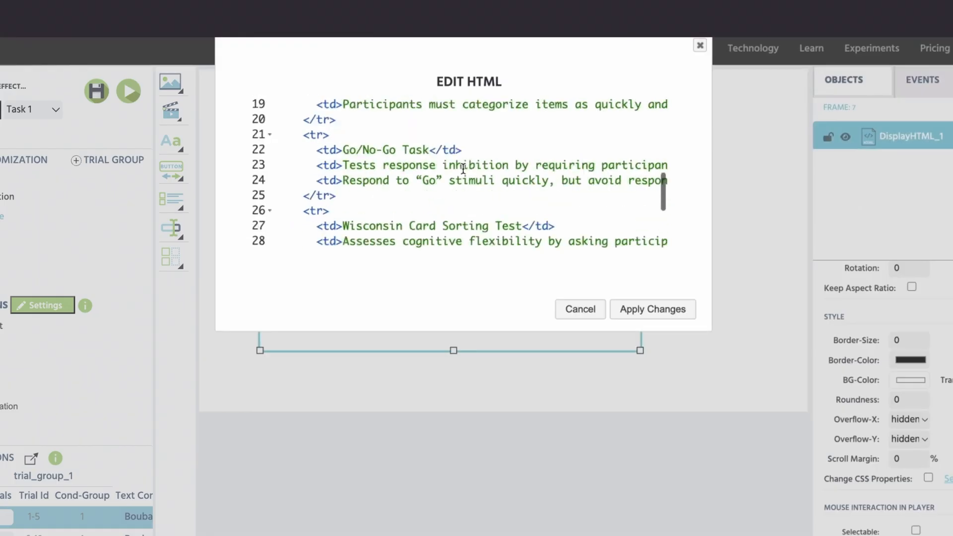
click(633, 310)
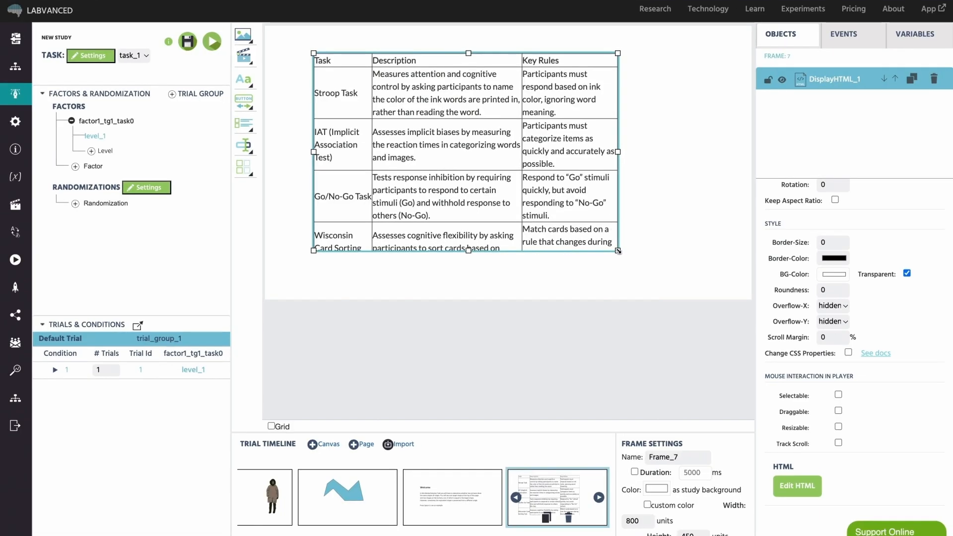
- Enlarge the HTML table object to about 673 by 346 units and reposition it to about X 56, Y 51
drag(618, 251, 723, 264)
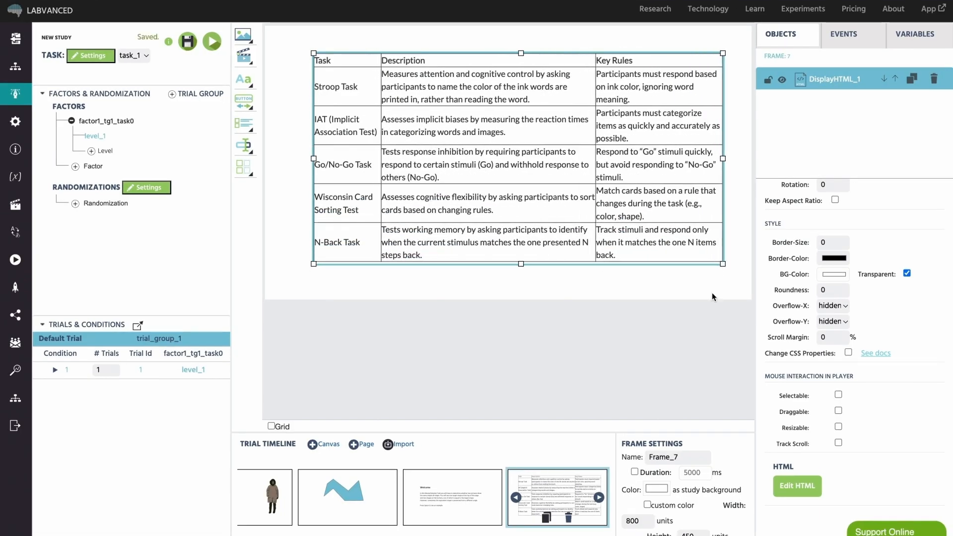
drag(550, 266, 536, 269)
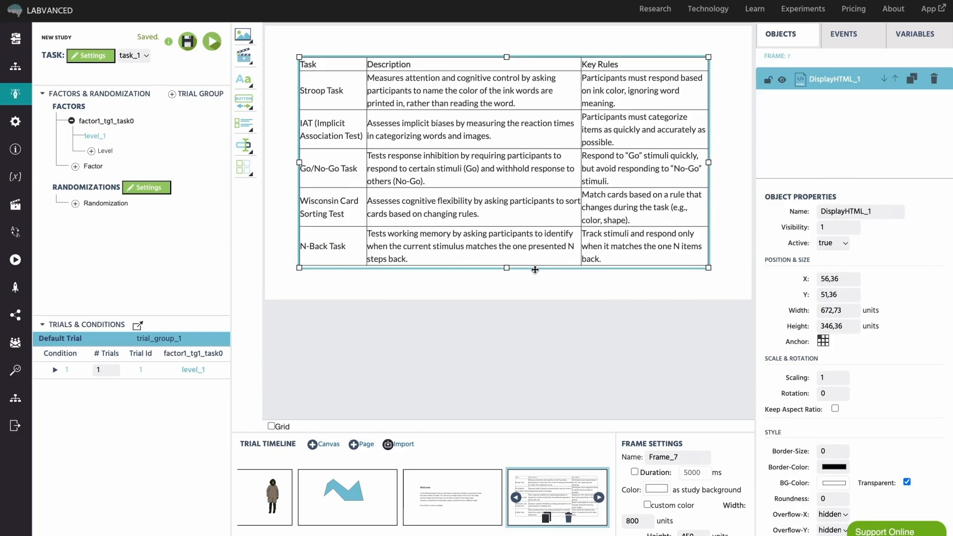
click(550, 283)
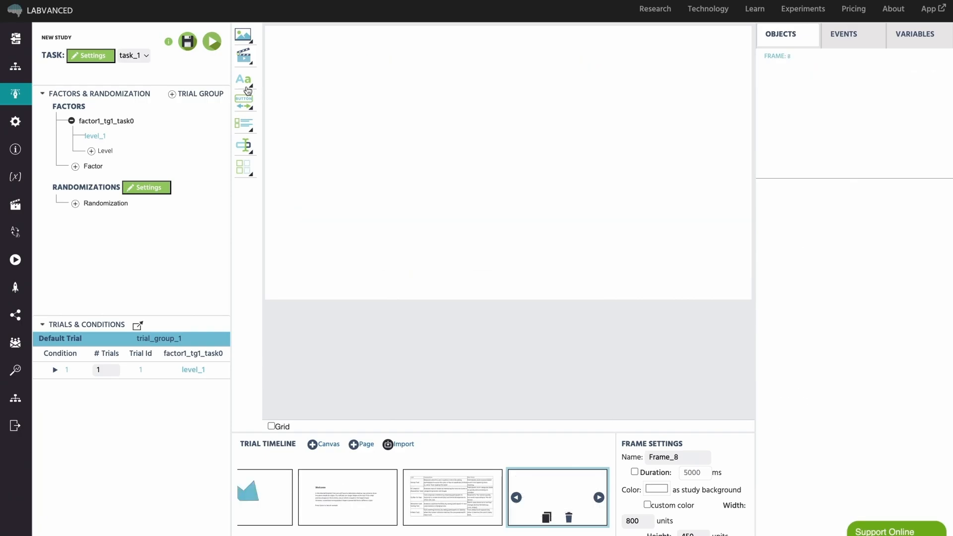
- Add a variable display object to Frame_8 and link it to the local variable Subject_Nr
click(244, 79)
click(318, 141)
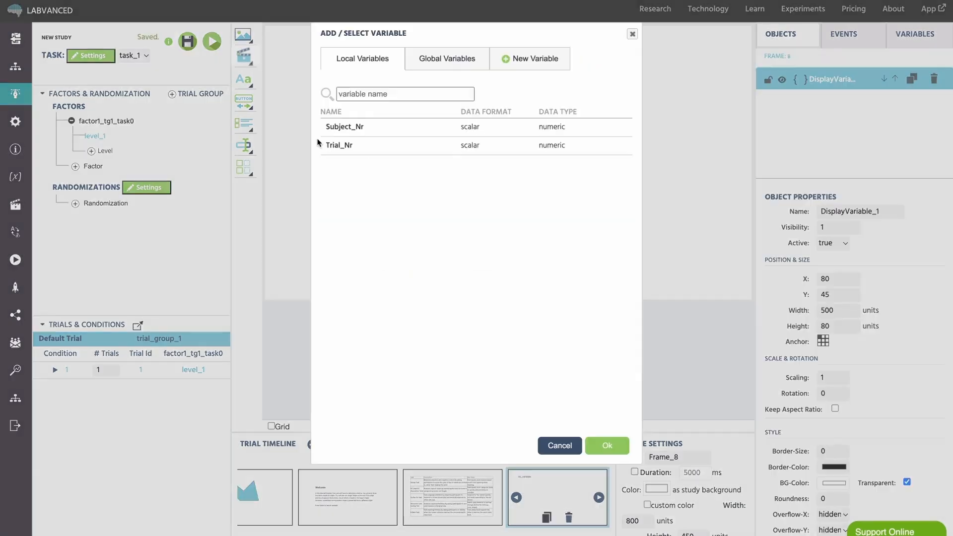
click(357, 128)
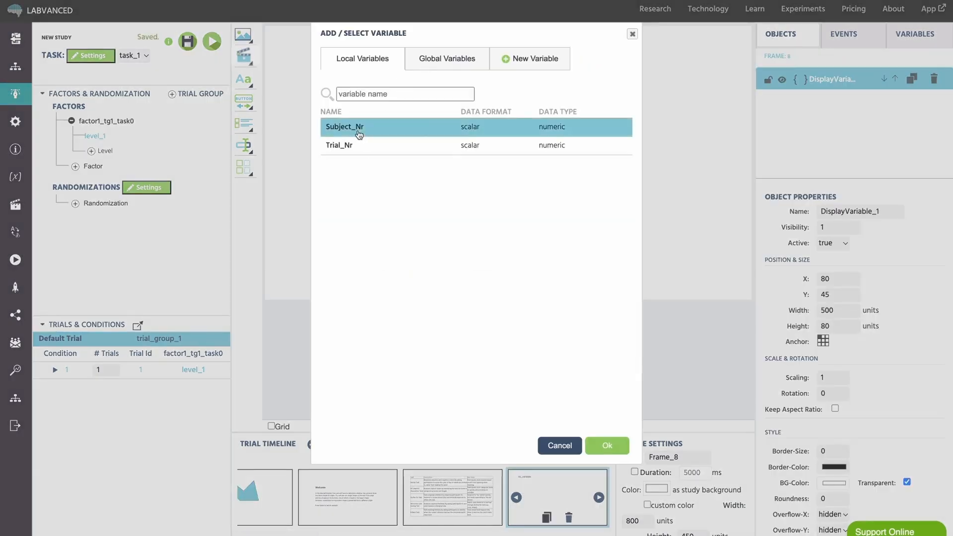
click(606, 446)
- Add a second variable display object linked to Trial_Nr and move it below the Subject_Nr display
click(243, 79)
click(319, 139)
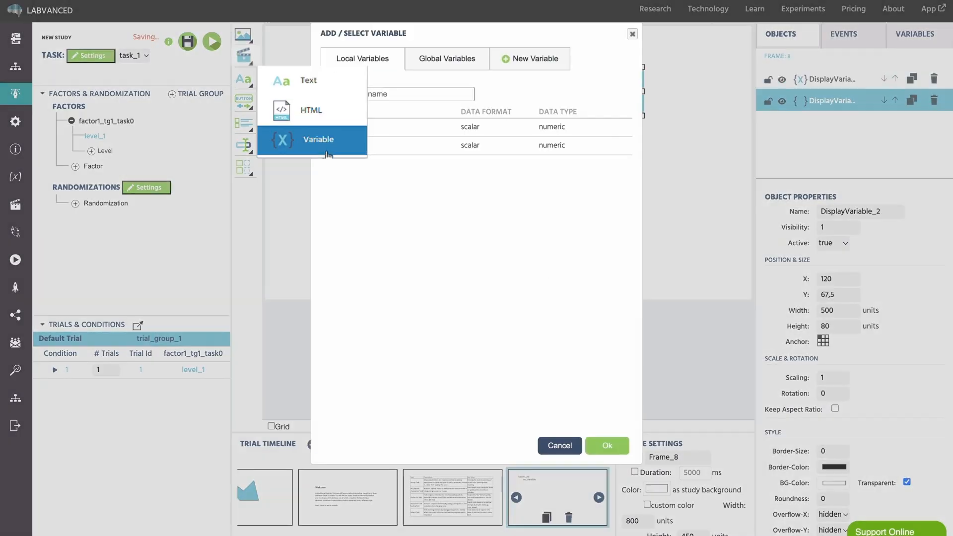
click(358, 145)
click(598, 445)
drag(400, 113, 382, 154)
click(410, 205)
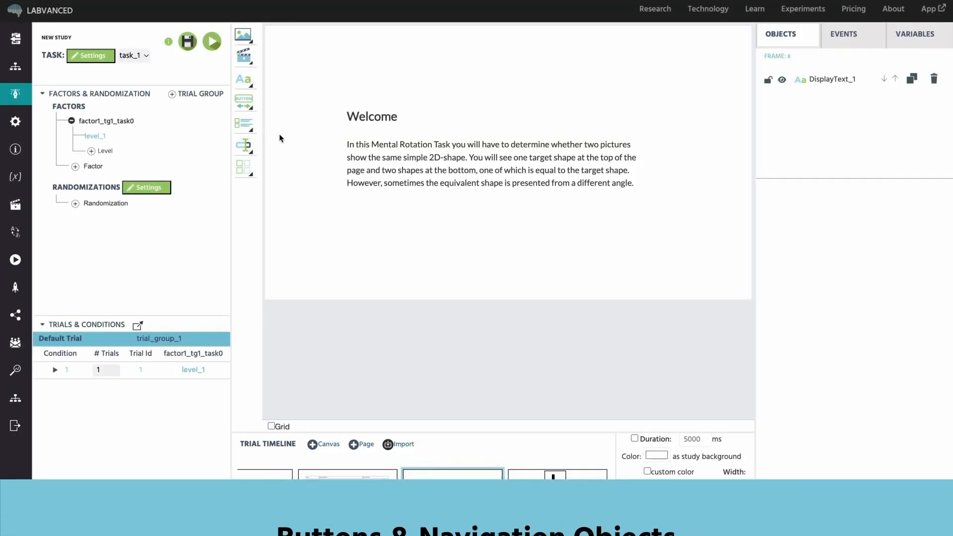
- Add a button below the Welcome text, at about X 136, Y 318, and label it "Start"
click(250, 106)
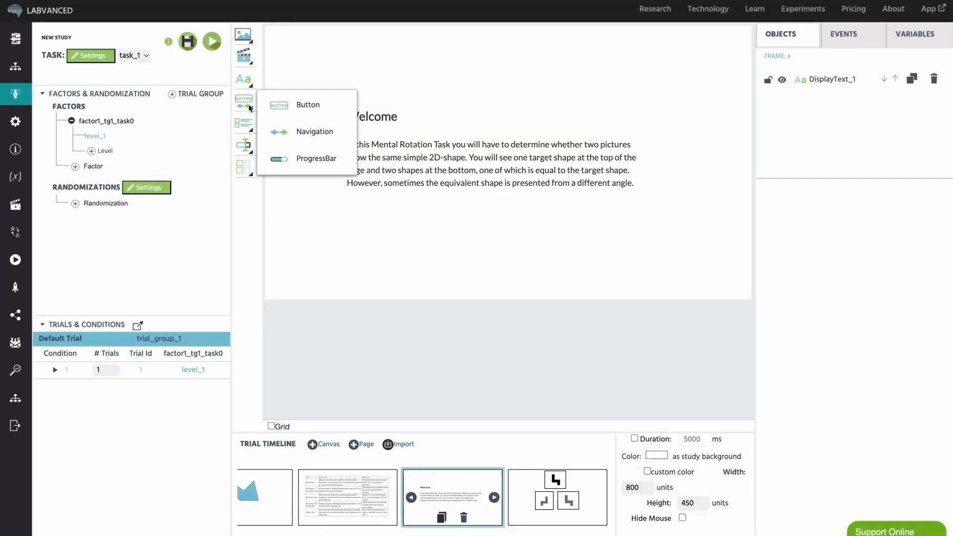
click(287, 105)
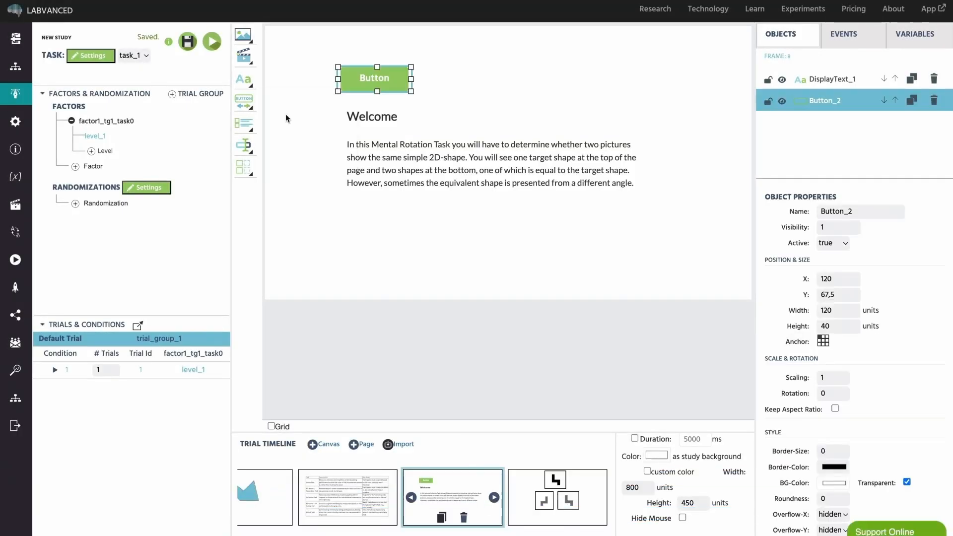
drag(389, 69, 398, 220)
double_click(384, 231)
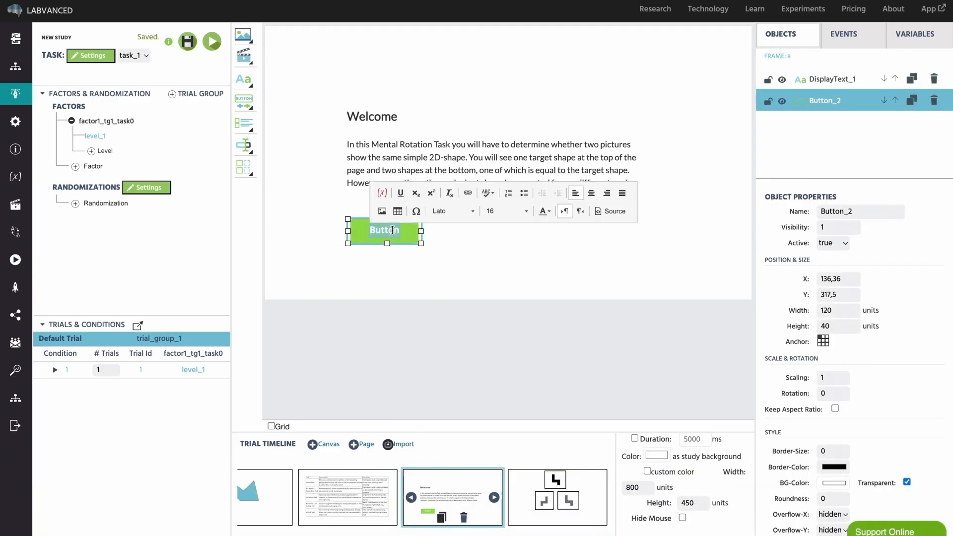
text(Start)
click(463, 272)
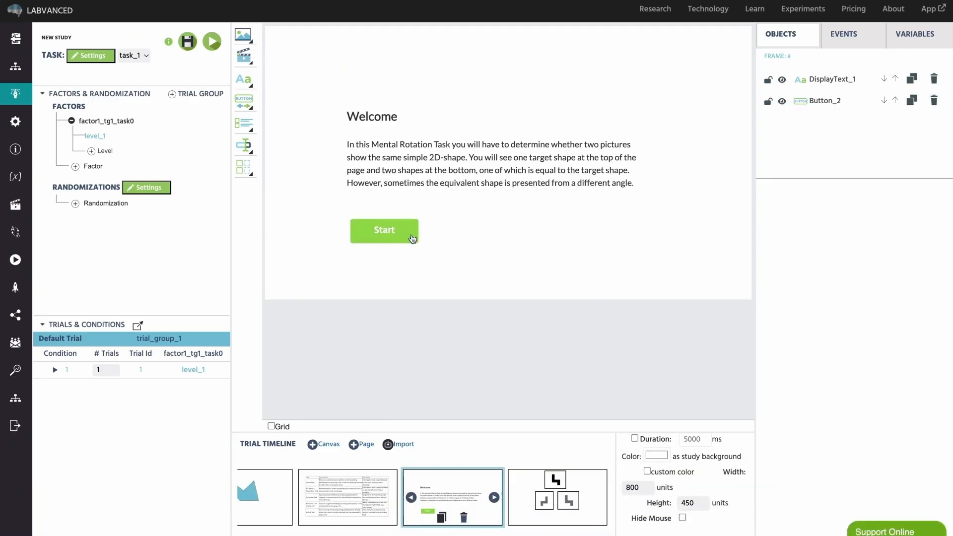
- Create a frame event for the Start button, triggered by a left mouse click on Button_2
click(411, 234)
click(848, 42)
click(804, 98)
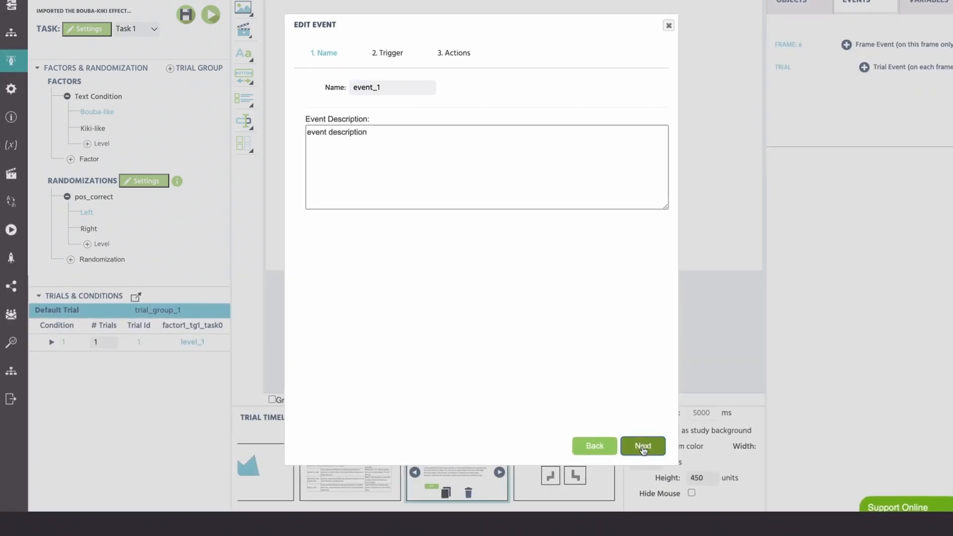
click(640, 446)
click(337, 73)
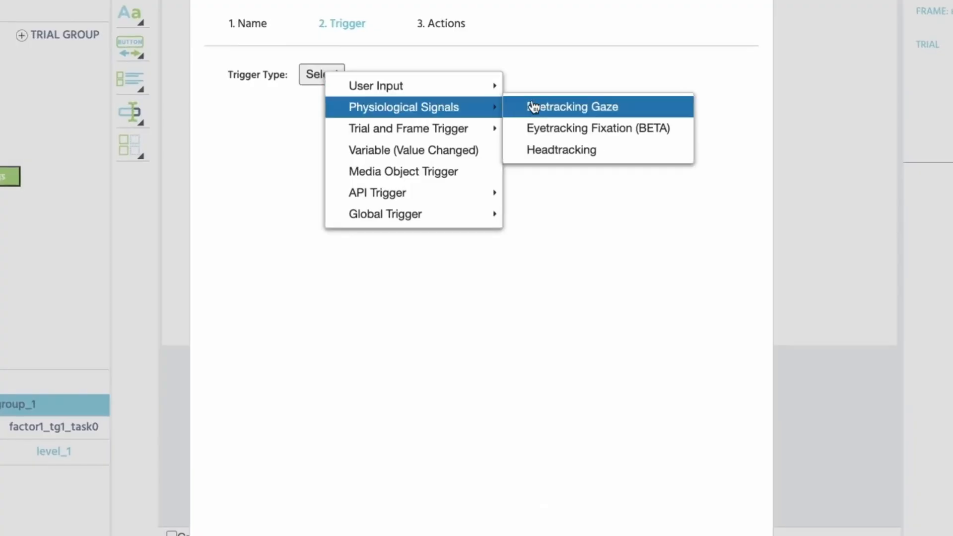
mouse_move(477, 86)
click(543, 88)
click(311, 208)
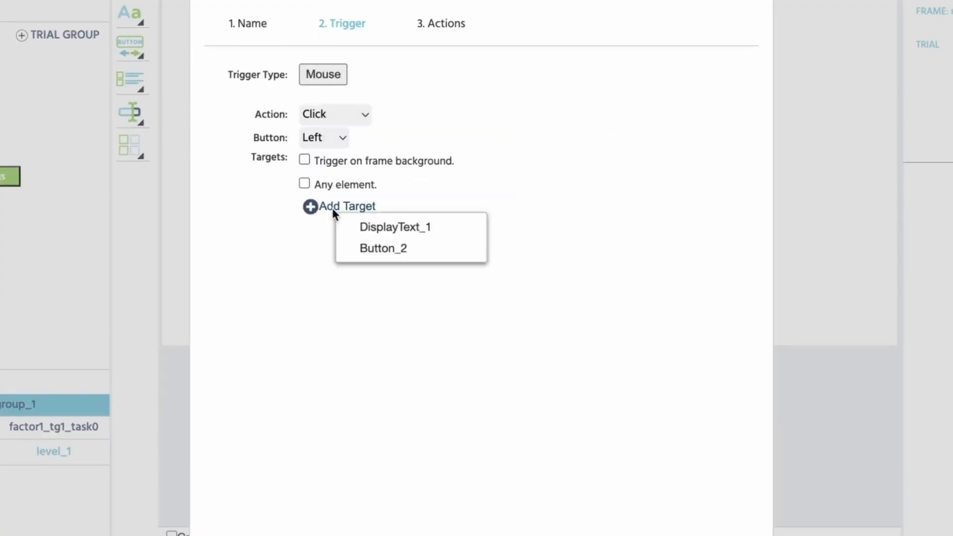
click(397, 249)
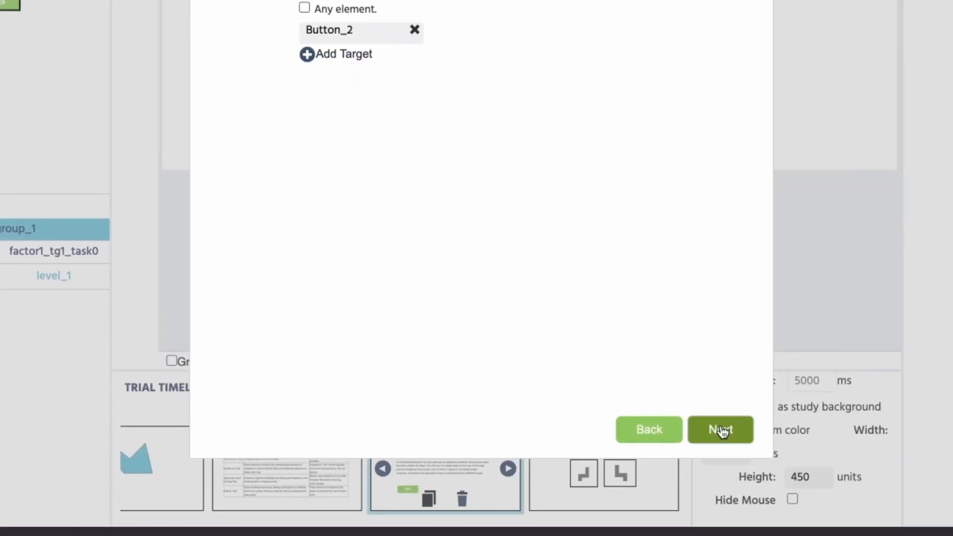
click(720, 434)
- Give the event a Jump To action for Next Frame with Check Required Answers Before enabled, and finish the event
click(260, 73)
mouse_move(419, 160)
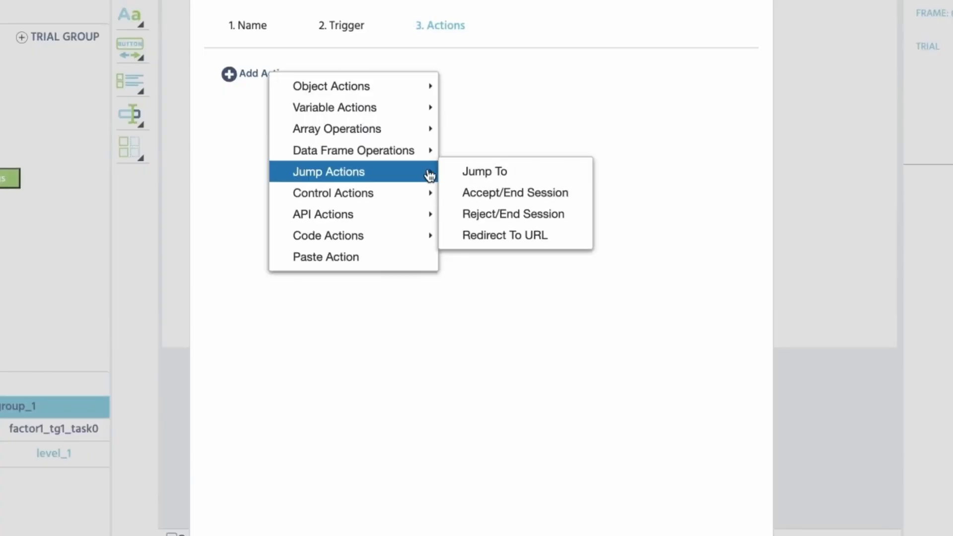
click(471, 170)
click(239, 115)
click(239, 233)
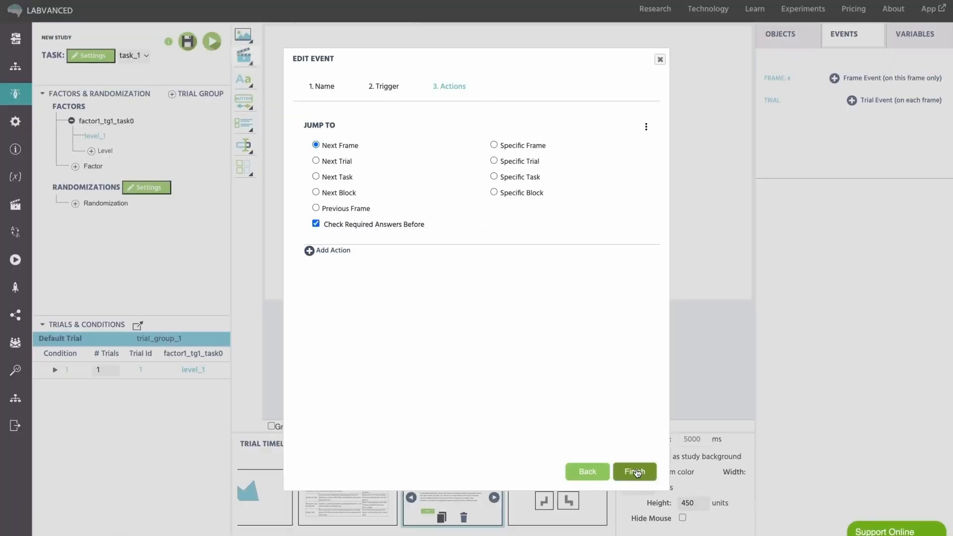
click(635, 469)
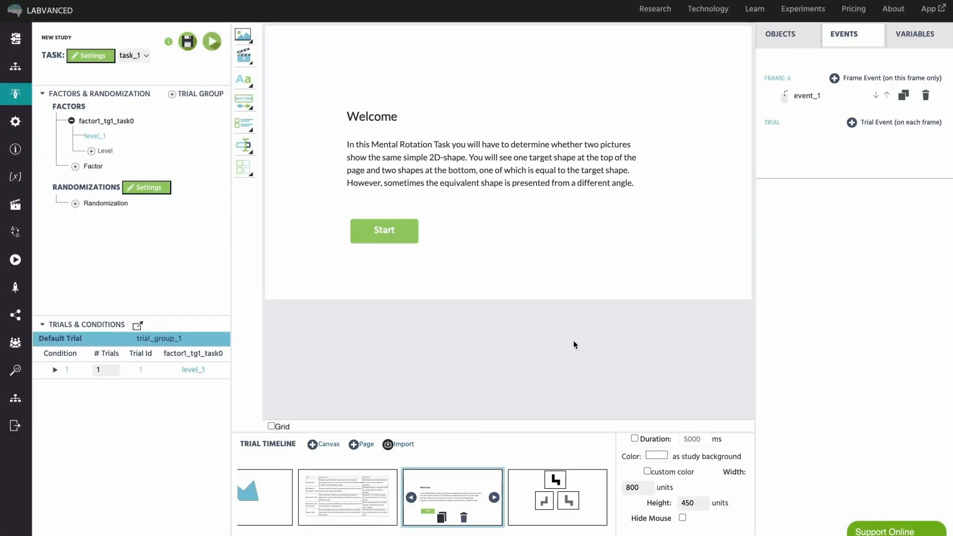
- Open the frame with the three shape images and add a Navigation object beneath them, at about X 182, Y 372
click(544, 509)
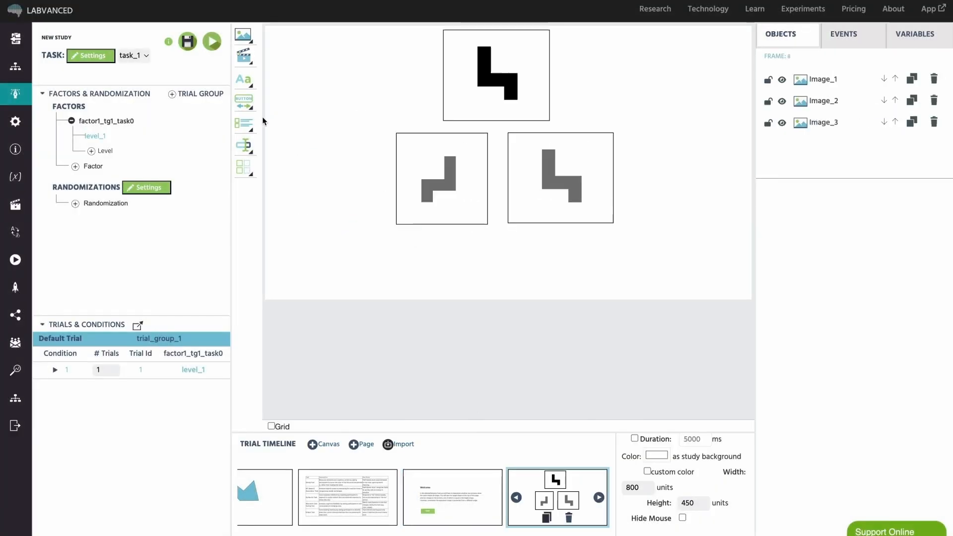
mouse_move(246, 103)
drag(423, 93, 412, 251)
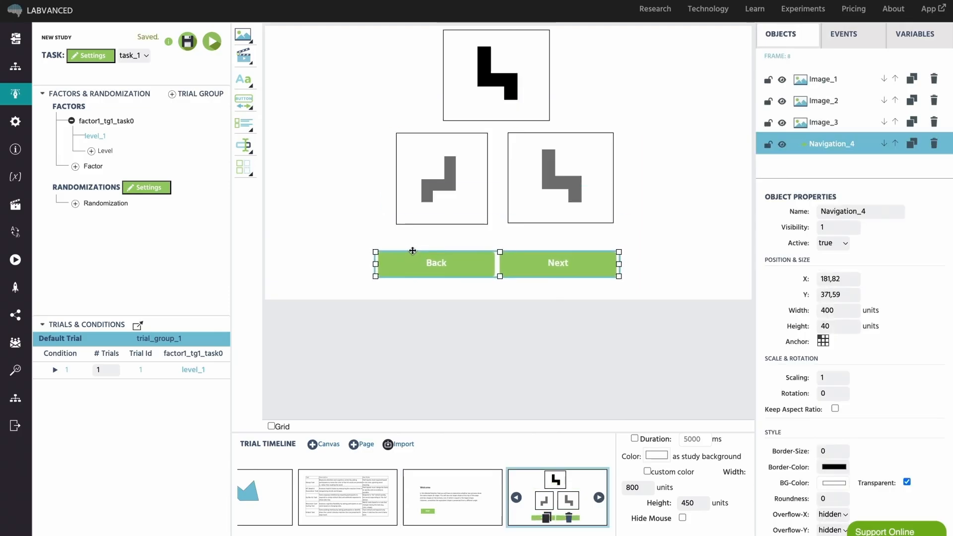
click(445, 293)
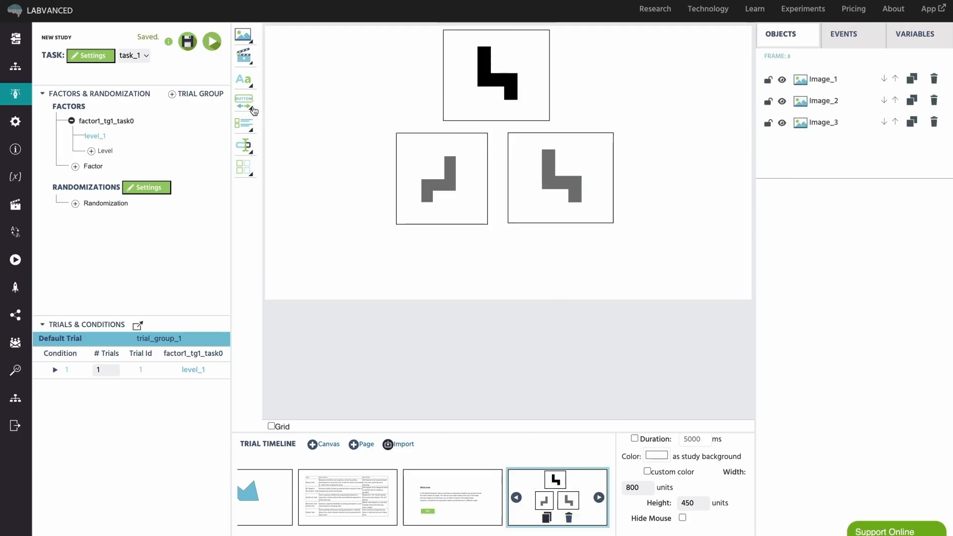
- Add a ProgressBar object and place it below the three shape images
mouse_move(254, 111)
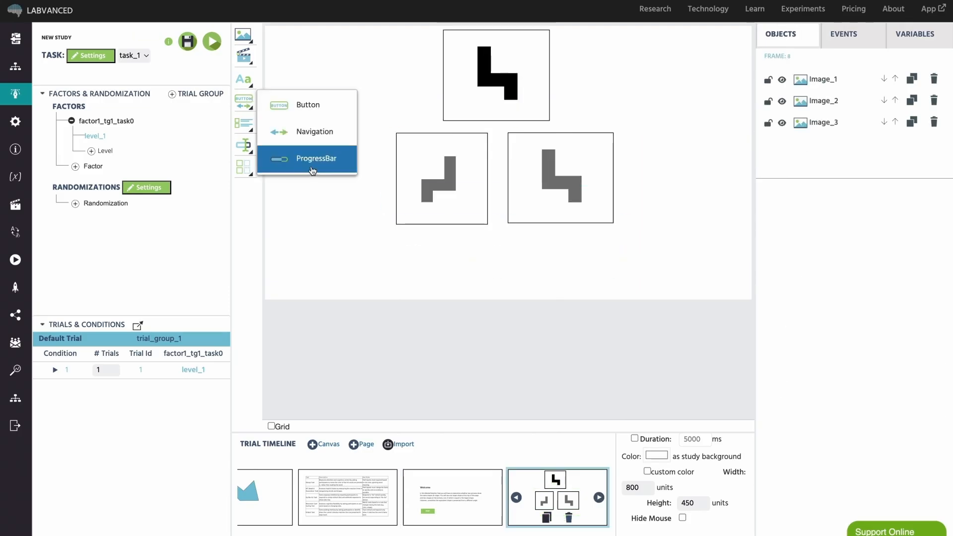
click(311, 158)
drag(417, 92, 388, 260)
click(372, 245)
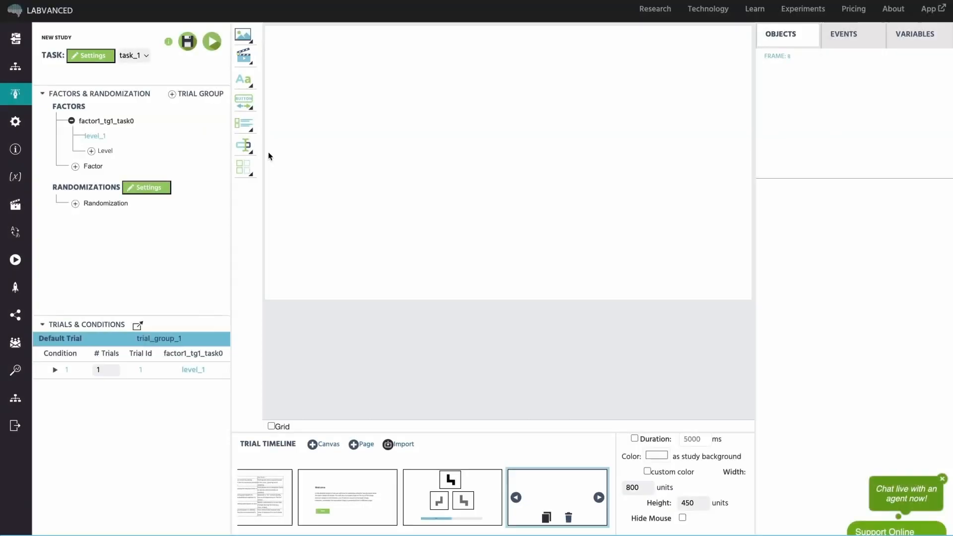
- Add a Checkbox object named 11 with the question "What activities do you engage in when feeling stressed?"
mouse_move(252, 130)
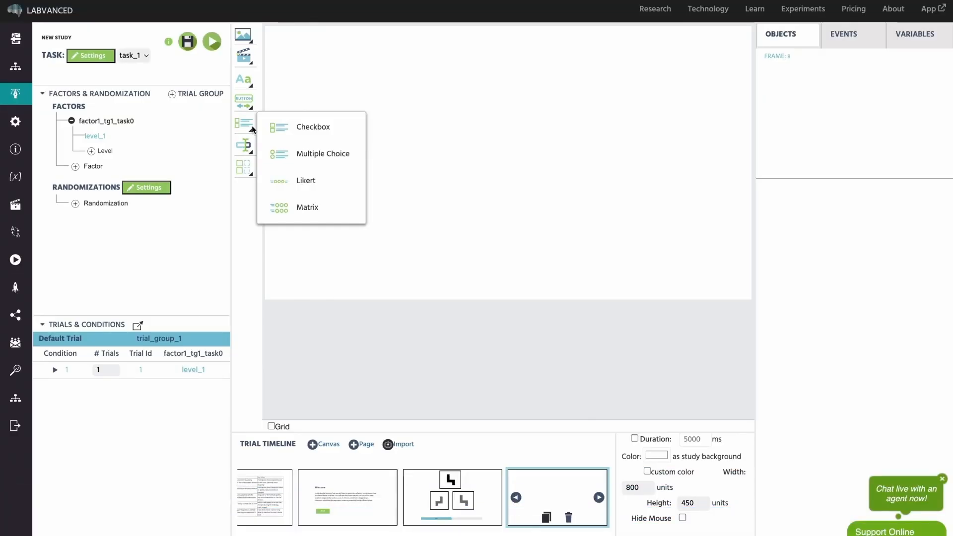
click(318, 128)
click(606, 305)
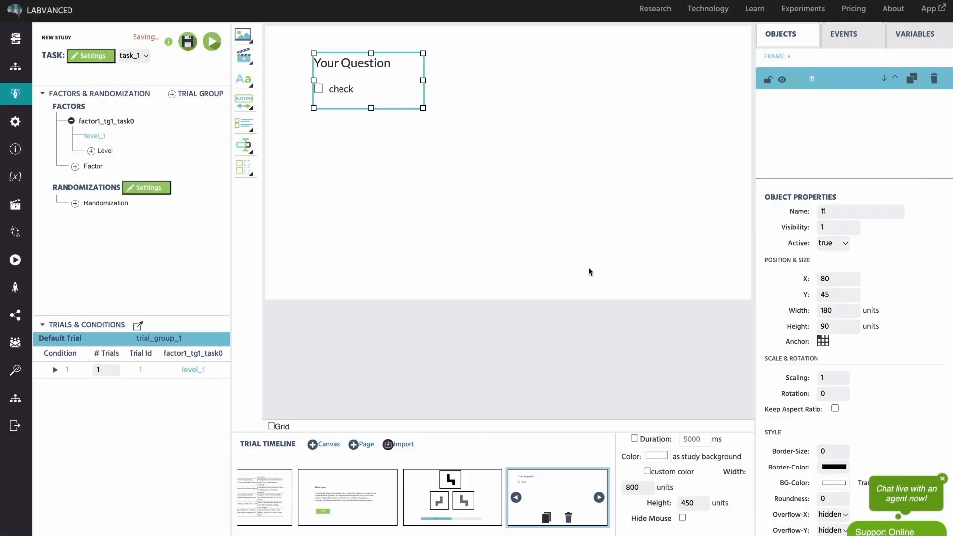
double_click(354, 62)
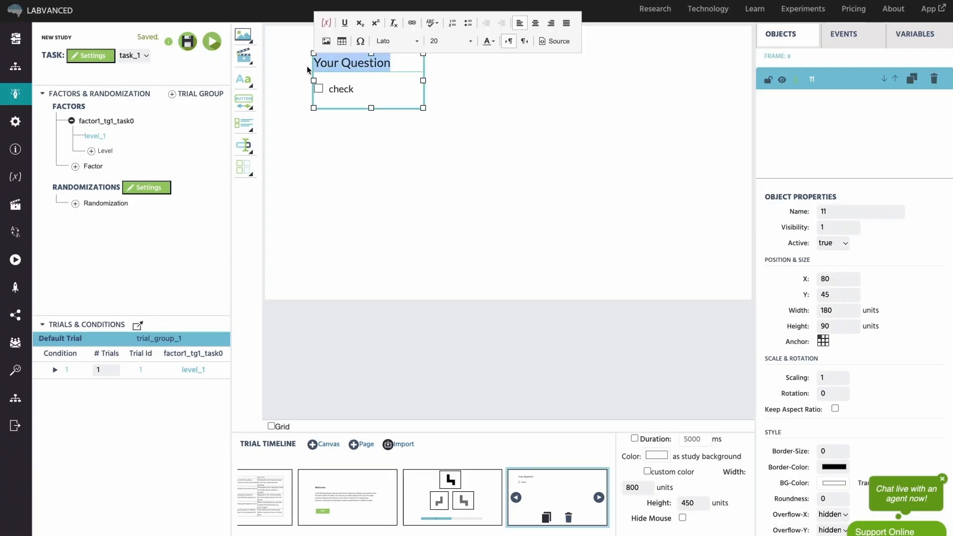
text(What activiti)
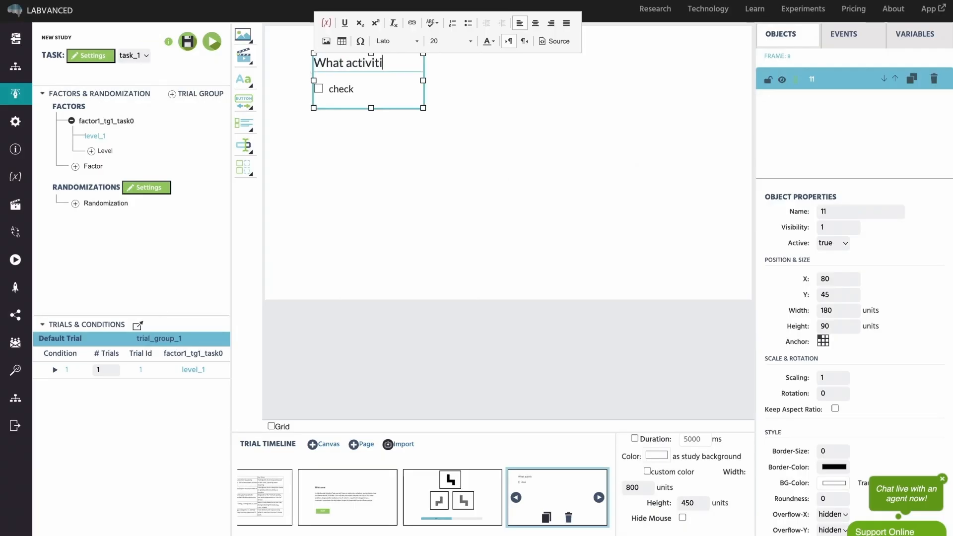
text(es do you engage)
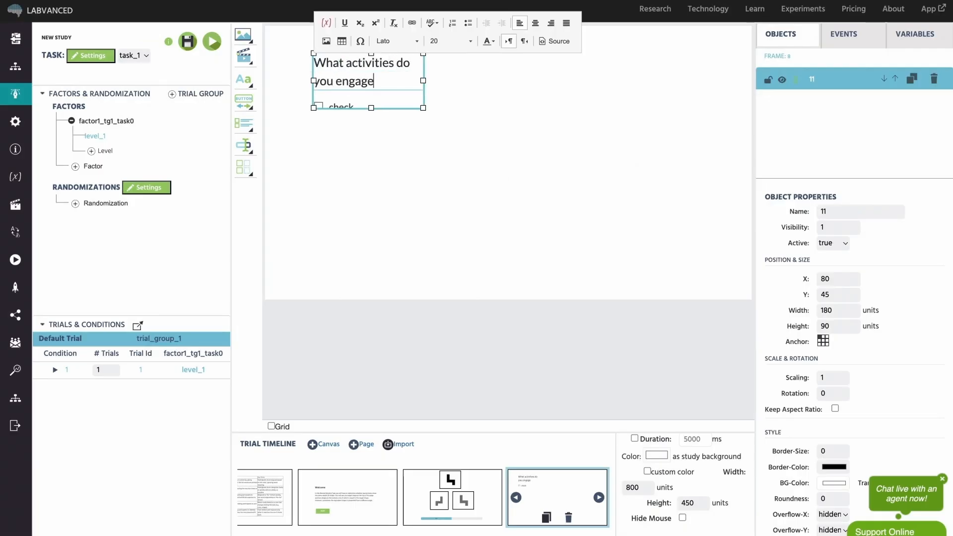
text( in when feeling stressed?)
- Enlarge the checkbox object to about 423 by 293 units and label its first option "Exercise"
drag(424, 80, 570, 80)
drag(445, 108, 445, 231)
double_click(345, 108)
text(Exercise)
click(447, 174)
- Add a second checkbox linked to a new variable named 12 and label it "Meditate"
scroll(816, 421, down, 6)
click(828, 444)
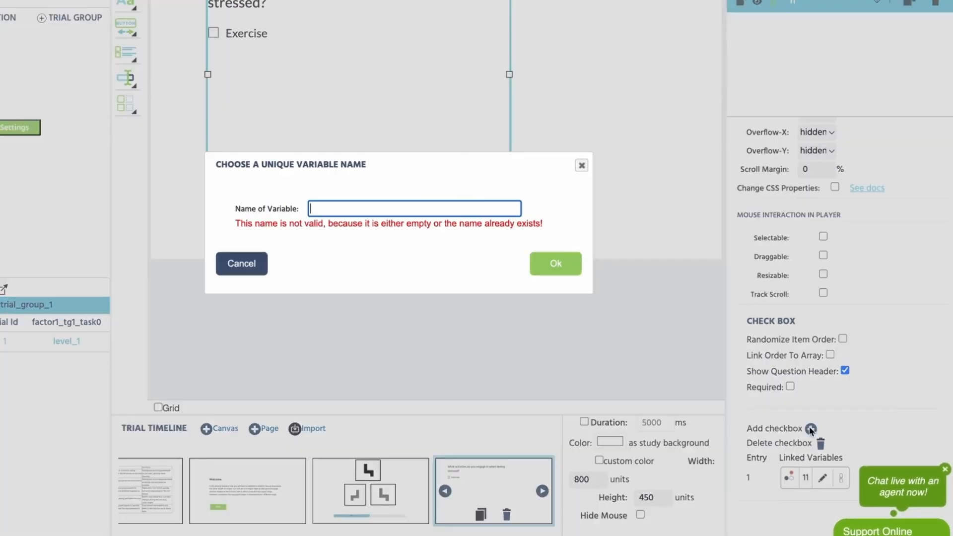
text(12)
click(611, 304)
double_click(344, 131)
text(Meditate)
click(376, 179)
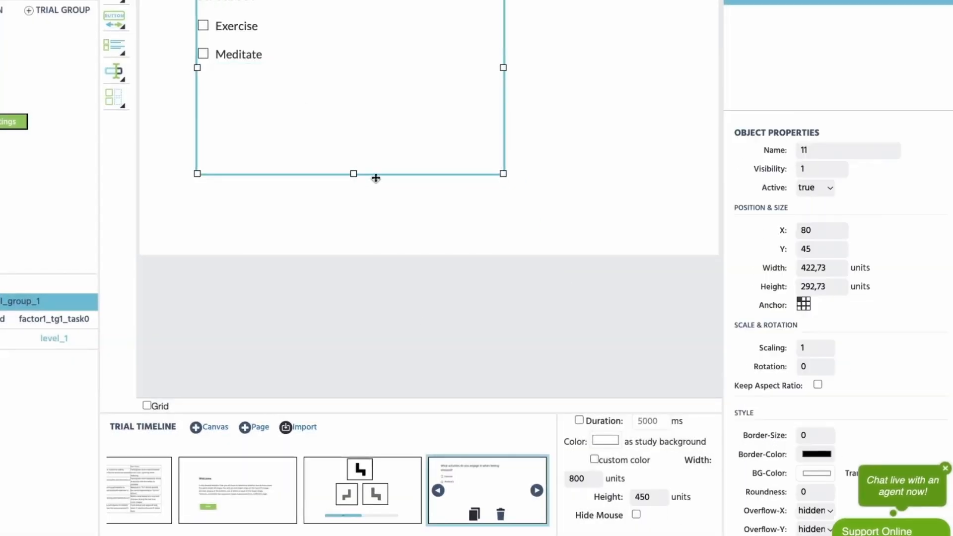
- Add a third checkbox linked to a new variable named 13 and label it "Talk to friends or family"
scroll(809, 397, down, 6)
click(809, 427)
text(13)
click(544, 267)
double_click(238, 82)
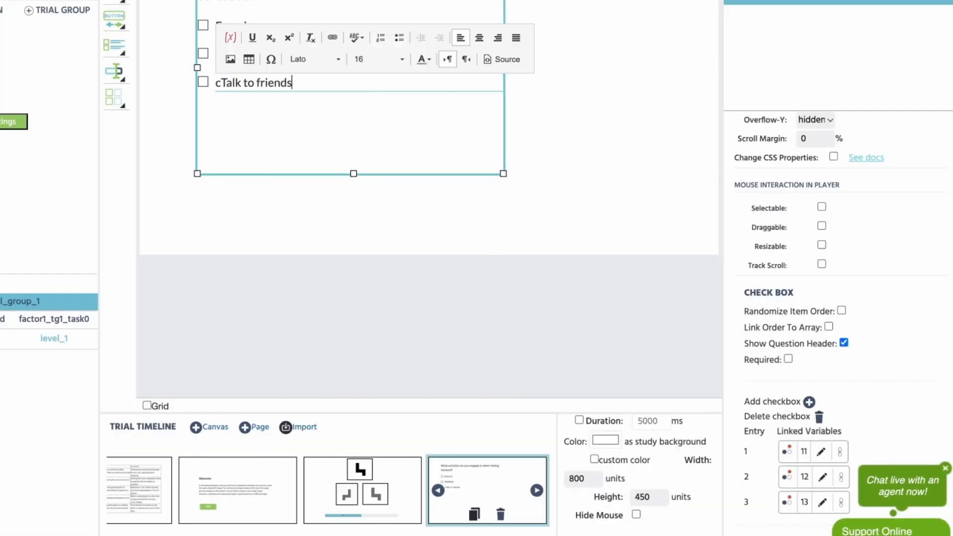
key(BackSpace)
click(496, 183)
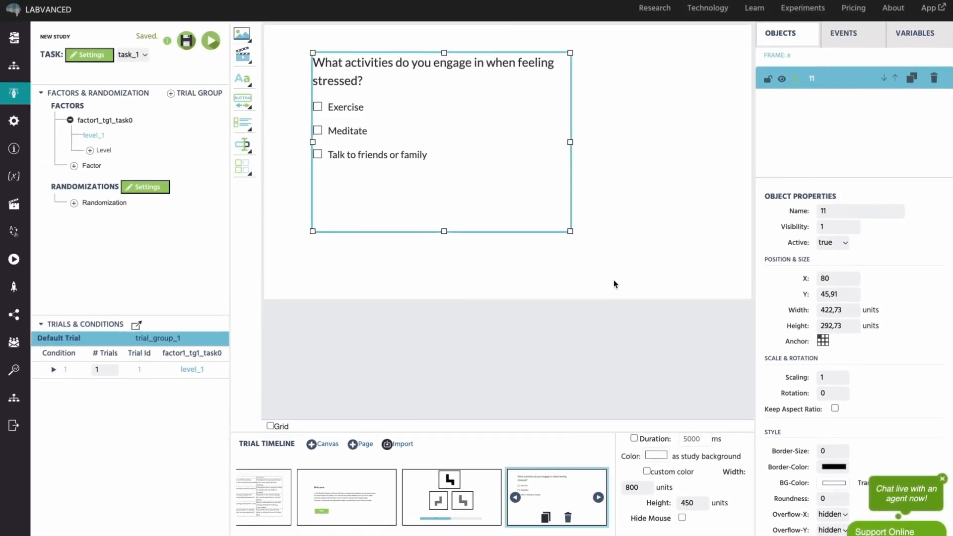
click(615, 284)
- Add a Multiple Choice object named 14 on a new blank canvas and extend it to five options
click(243, 125)
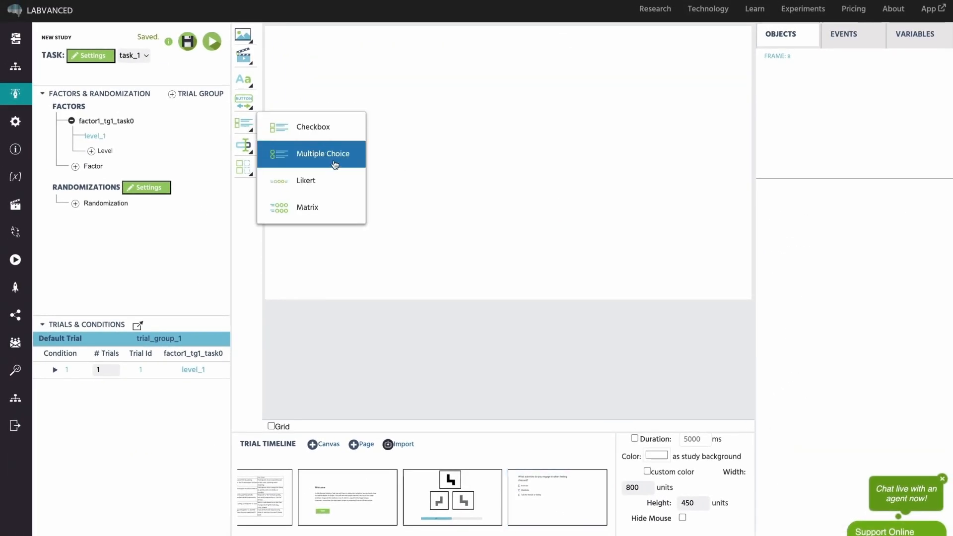
click(318, 155)
click(605, 300)
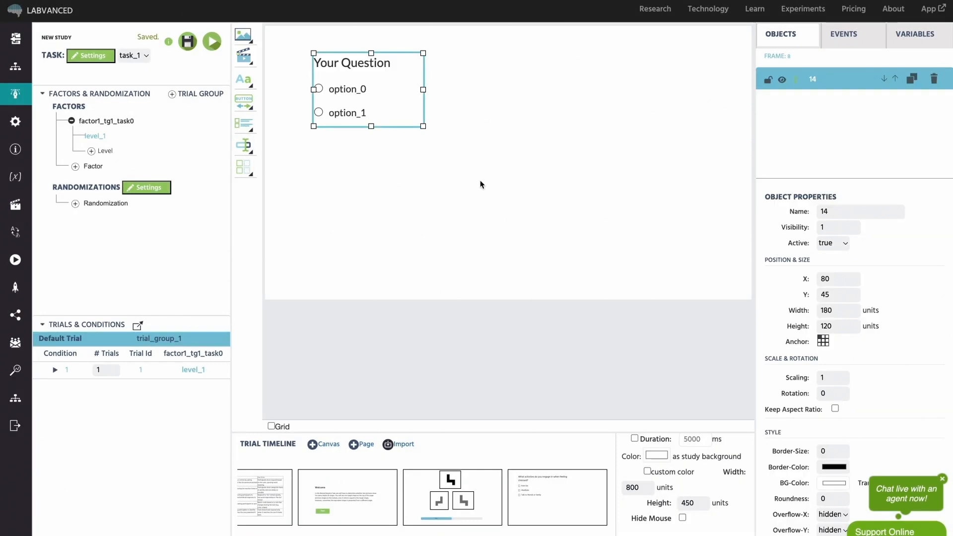
scroll(807, 401, down, 6)
click(819, 379)
click(819, 379)
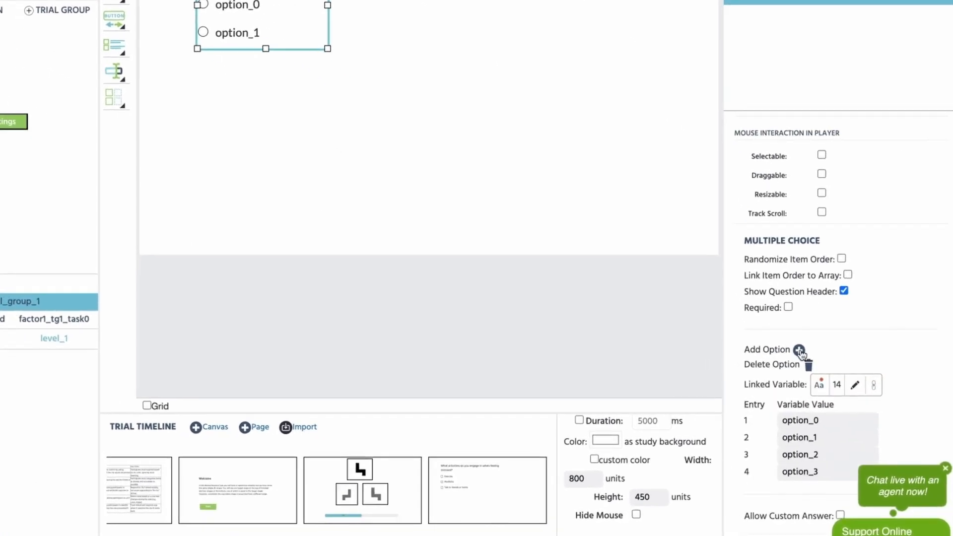
click(819, 379)
- Enlarge the multiple choice object to fit all its options and set its question to "How often do you experience difficulty concentrating?"
drag(265, 49, 266, 142)
drag(328, 52, 566, 53)
triple_click(364, 59)
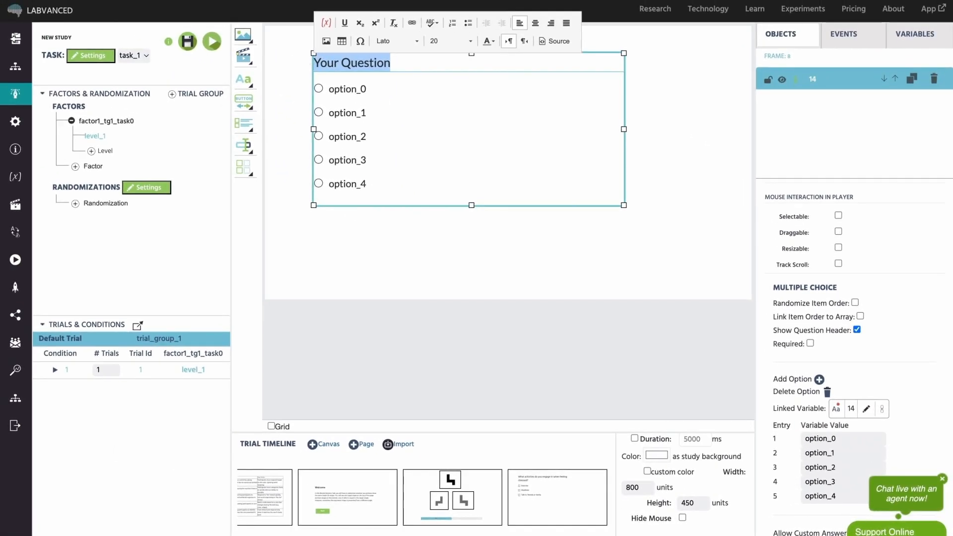
text(How often do you experience)
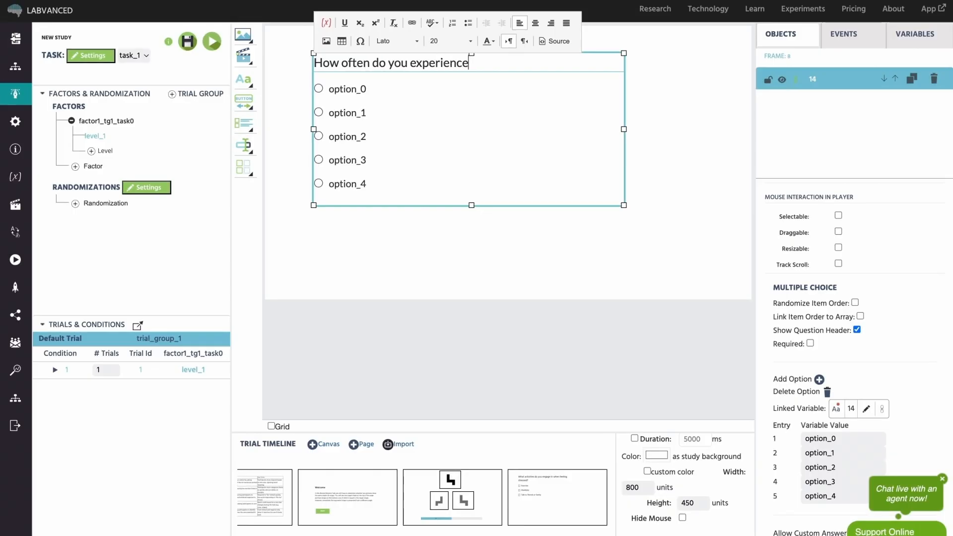
- Label the five multiple choice options Never, Rarely, Sometimes, Often and Always, in that order
drag(366, 89, 324, 91)
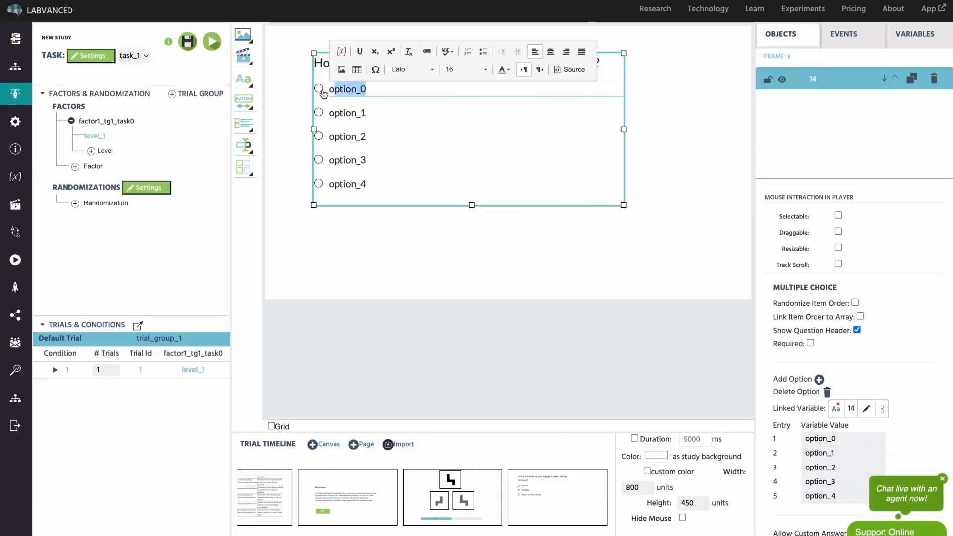
text(Never)
double_click(342, 111)
text(Rarely)
double_click(364, 135)
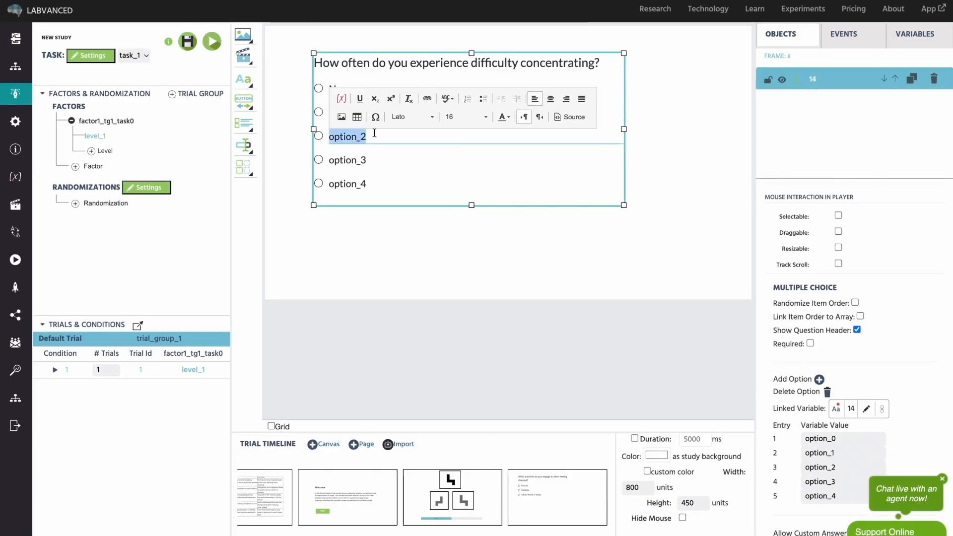
text(Sometimes)
double_click(359, 161)
text(Often)
double_click(348, 184)
text(Always)
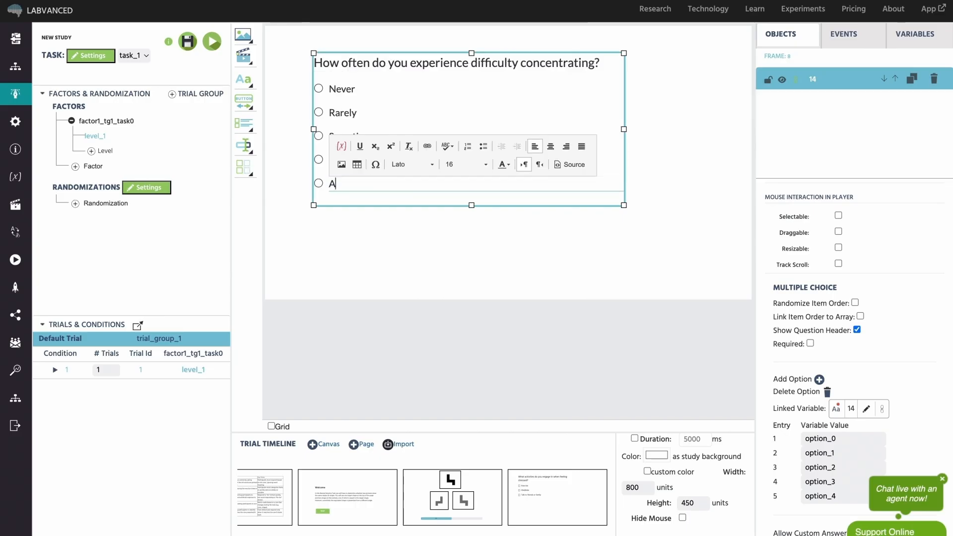
click(454, 239)
- Add a new canvas and insert a Likert object named 15 on it
click(323, 444)
click(251, 130)
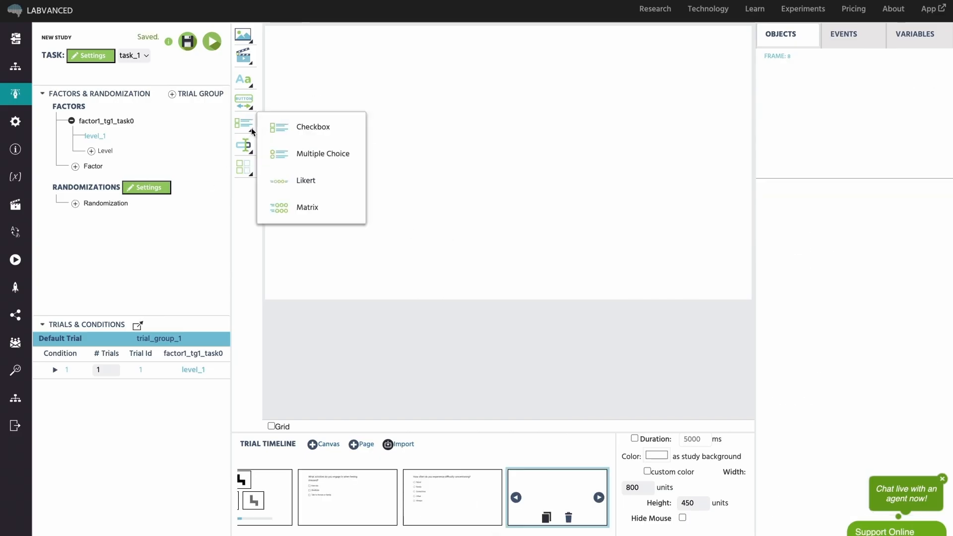
click(319, 180)
text(15)
click(603, 310)
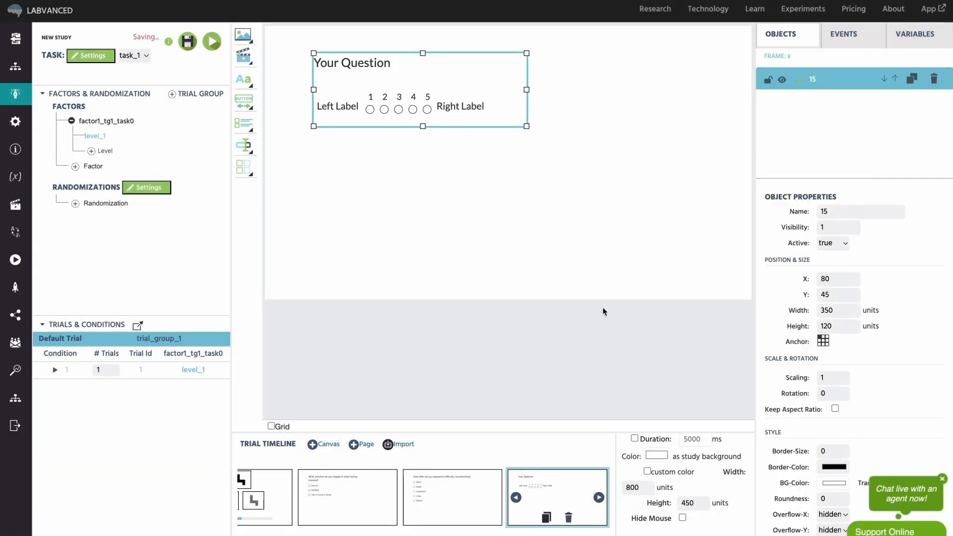
- Enlarge the Likert object to about 599 by 298 units and set its question to "How strongly do you agree with the statement: "I feel overwhelmed by my daily tasks"?"
drag(527, 126, 678, 234)
click(386, 65)
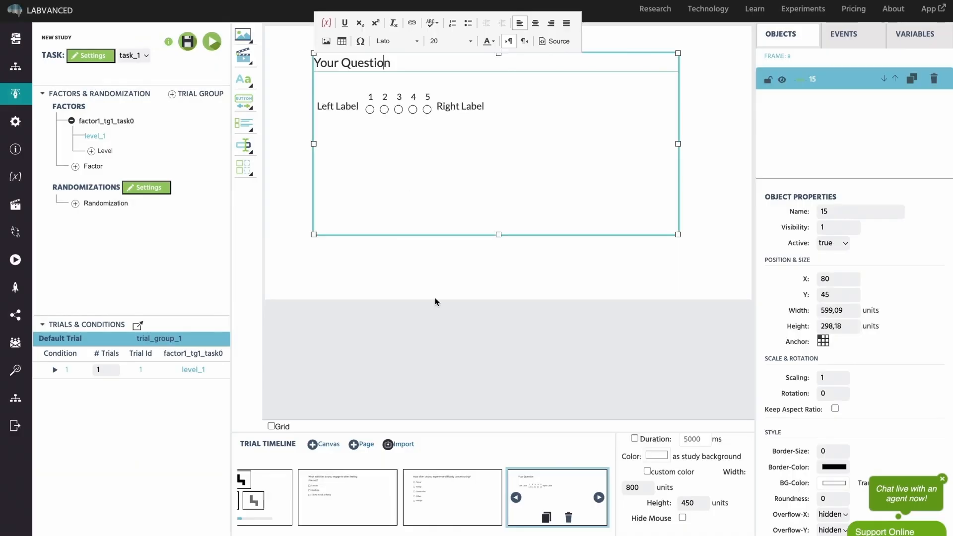
key(super+a)
text(How stro)
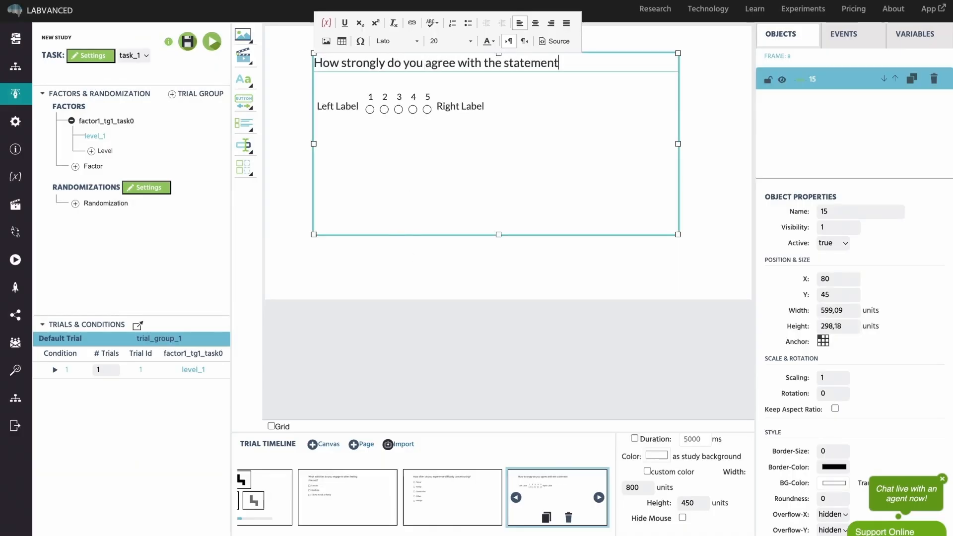
text( by my )
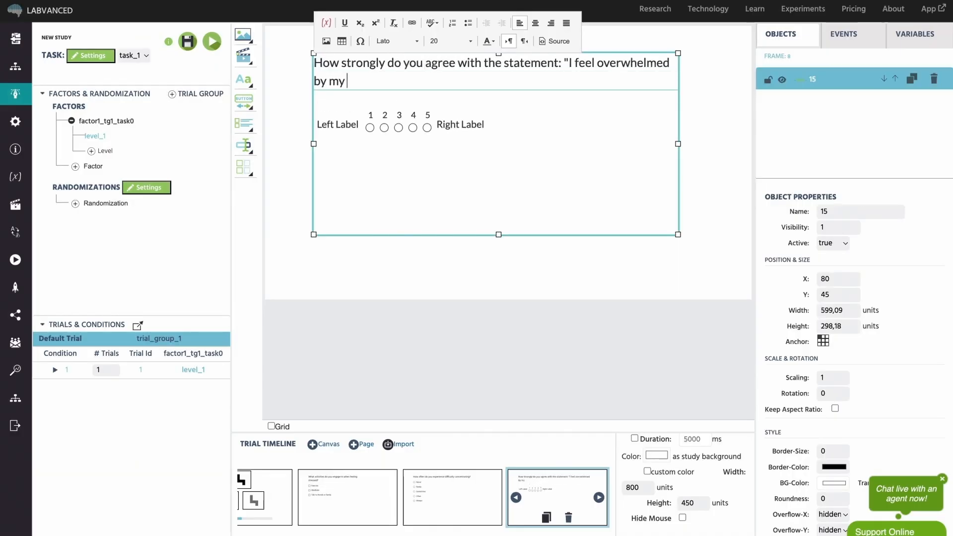
text(daily tasks"?)
- Label the ends of the Likert scale Strongly Disagree and Strongly Agree, and reduce the object's height
triple_click(351, 126)
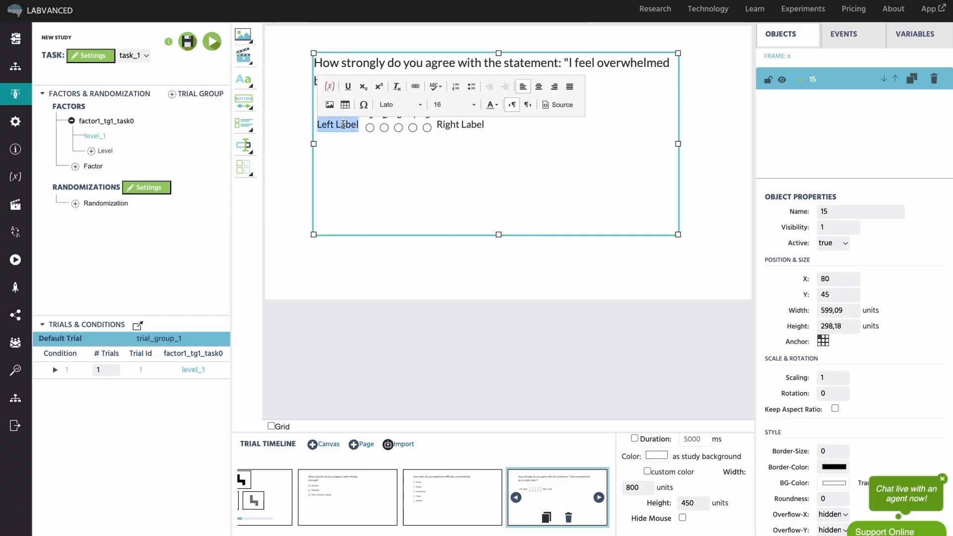
text(Strongly Disagree)
triple_click(489, 124)
text(Strongly Agree)
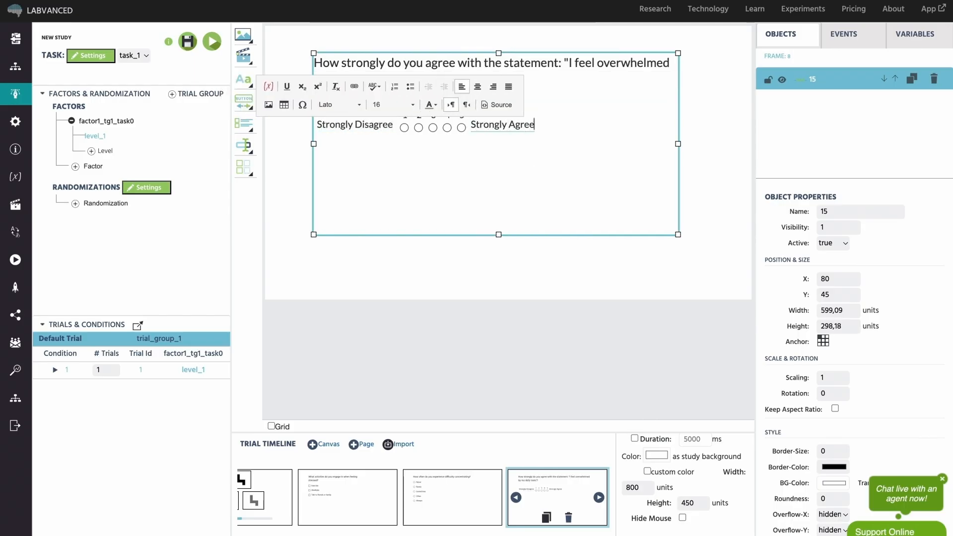
drag(499, 234, 499, 170)
click(508, 198)
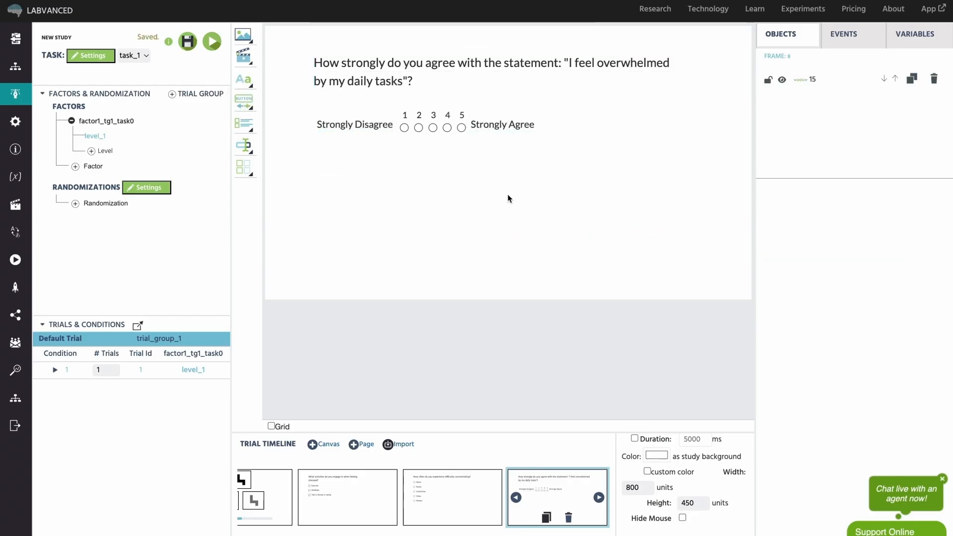
- Insert a questionnaire matrix object named 16 on an empty canvas
click(246, 127)
click(311, 204)
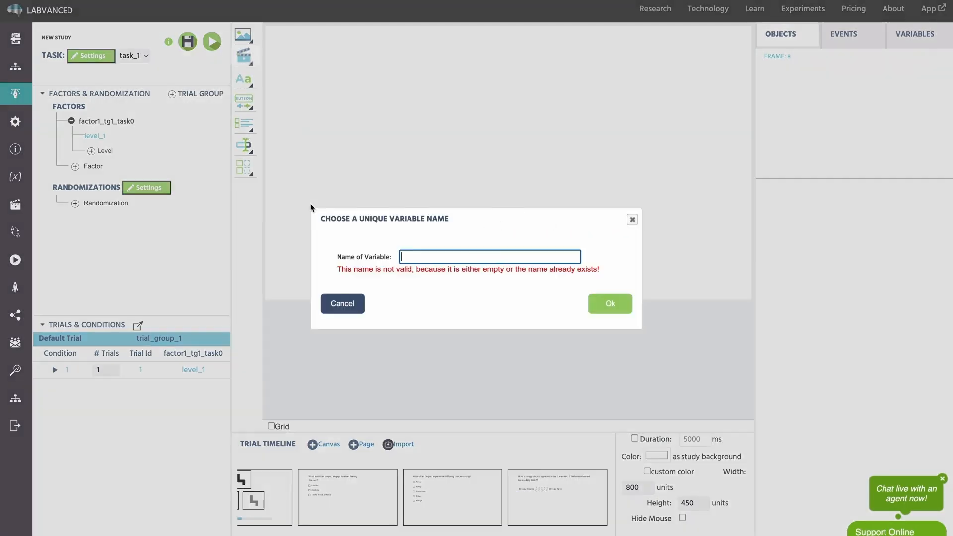
text(16)
key(Return)
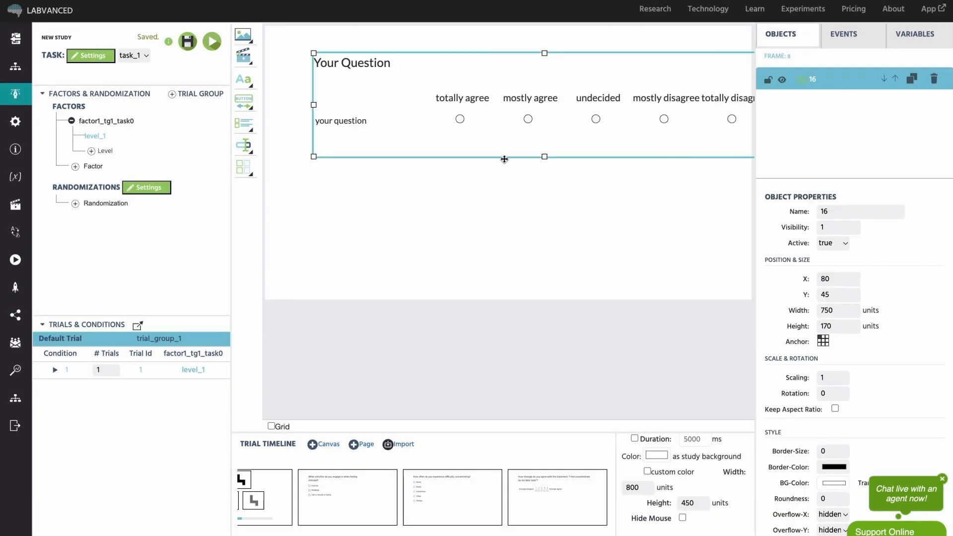
- Fit the matrix inside the canvas at about 404 units high and title it "Please rate the following statements based on how often they apply to you:"
drag(505, 159, 506, 288)
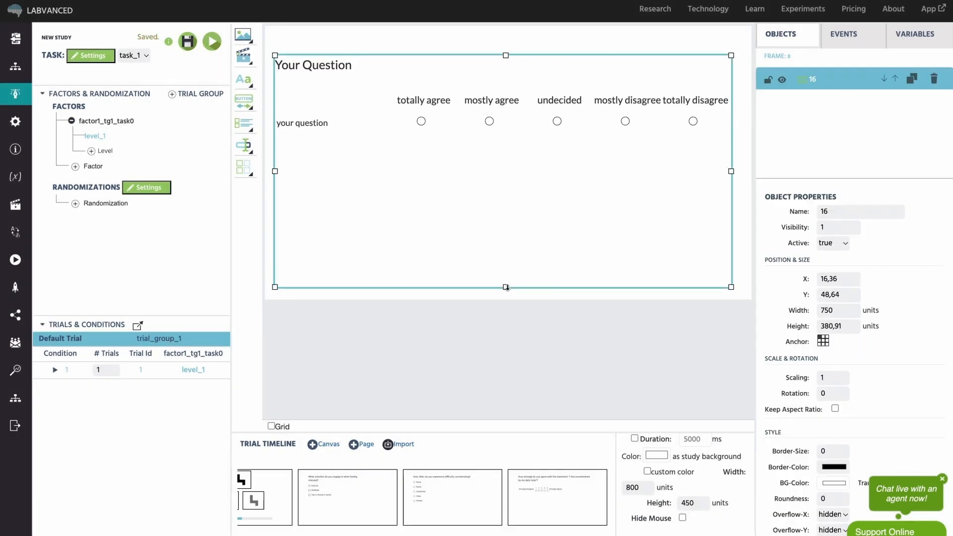
drag(506, 55, 511, 43)
double_click(317, 52)
key(super+a)
text(Ple)
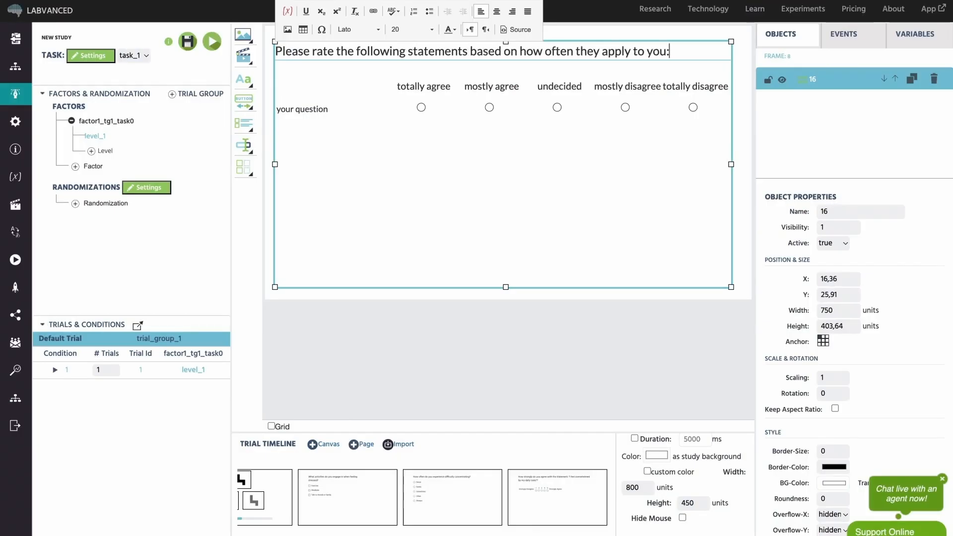
- Extend the matrix to three question rows by adding two with linked variables named 17 and 18
scroll(834, 389, down, 9)
click(840, 413)
text(17)
click(611, 304)
click(840, 413)
text(17)
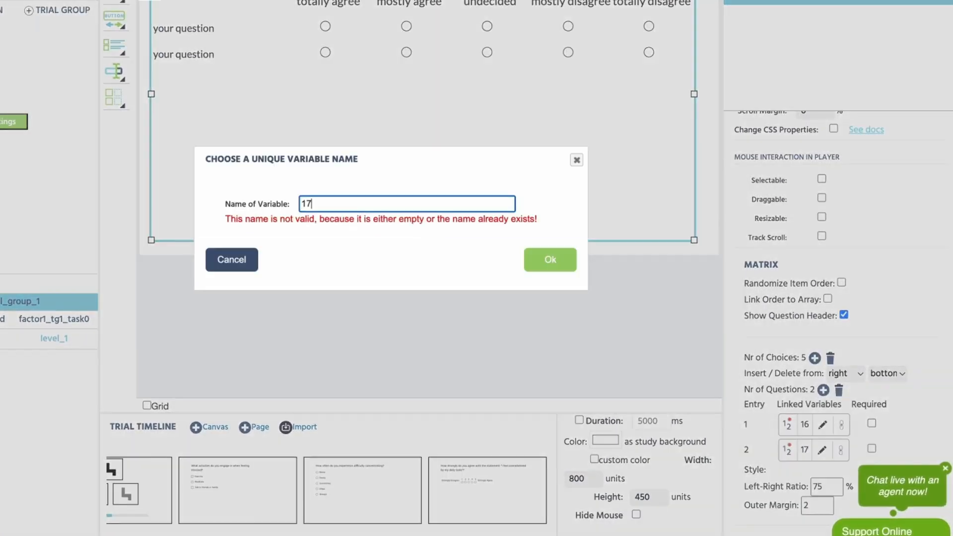
key(BackSpace)
text(8)
click(550, 260)
- Set the matrix rows to "I am easily distracted", "I manage my time effectively" and "I struggle with decision-making"
double_click(155, 28)
key(super+a)
key(BackSpace)
text(I am easily distracte)
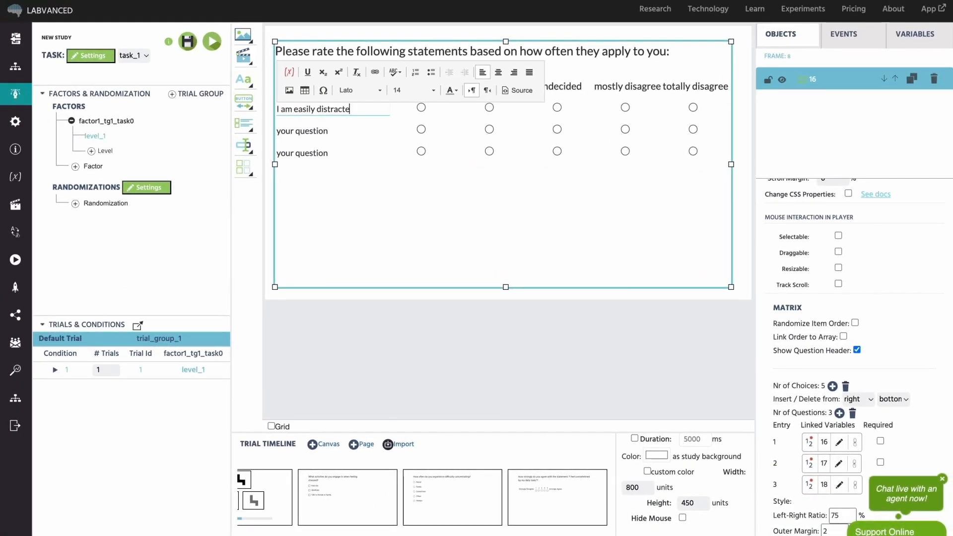
text(d)
double_click(320, 131)
key(super+a)
text(I manage my time effec)
double_click(303, 154)
key(super+a)
text(I struc)
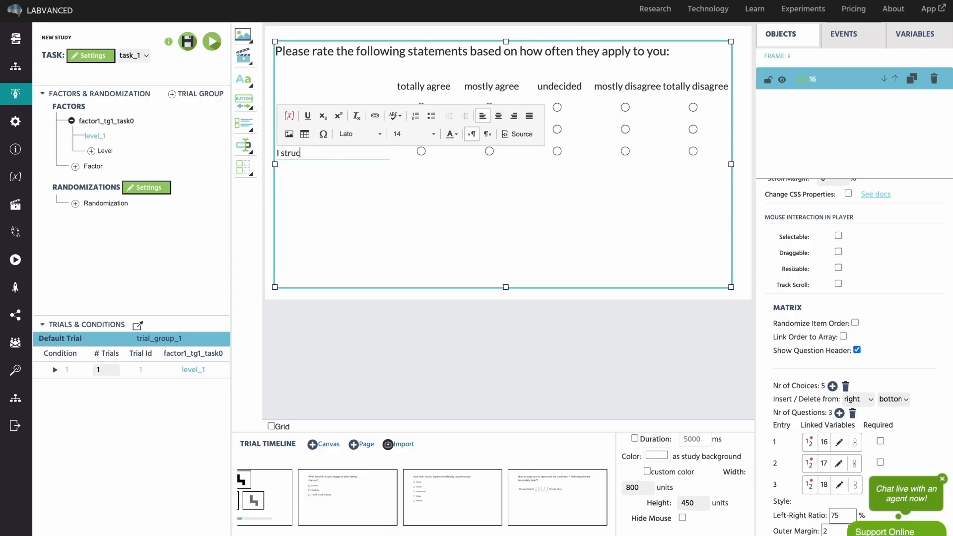
key(BackSpace)
text(ggle with decision-making)
- Label the five matrix columns never, rarely, sometimes, often and Always, in that order
double_click(432, 87)
text(never)
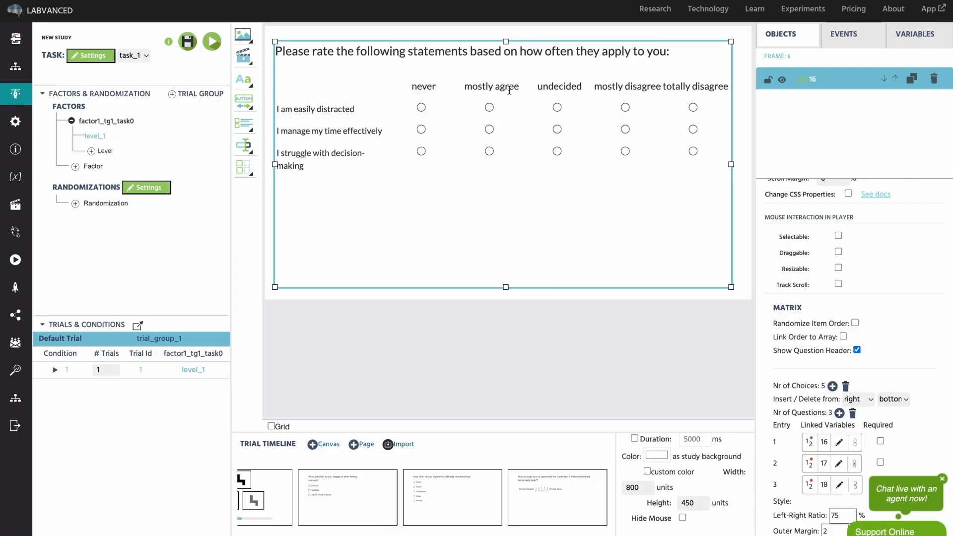
double_click(511, 87)
text(rarely)
double_click(579, 87)
text(sometimes)
double_click(616, 87)
text(often)
double_click(697, 86)
text(Always)
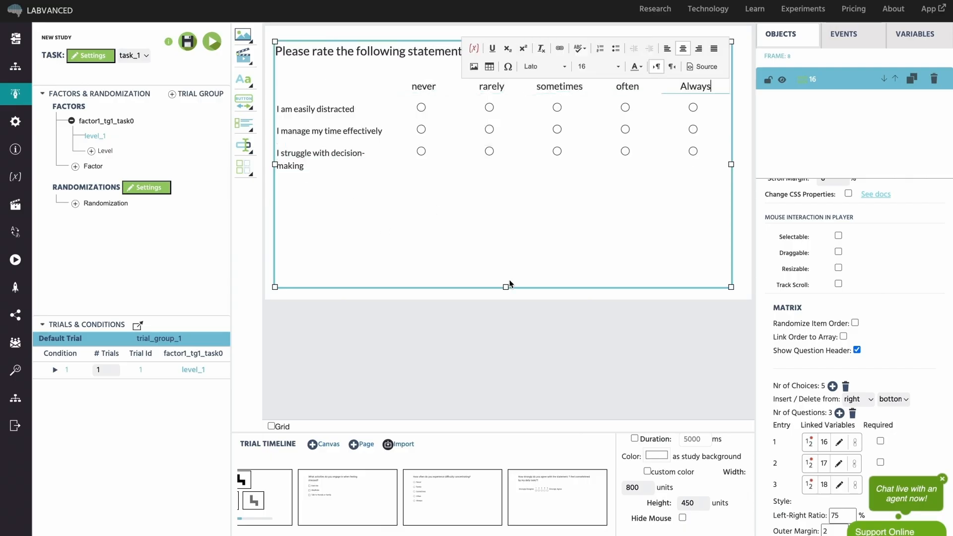
- Reduce the matrix object's height to fit its three rows
click(505, 287)
drag(506, 287, 506, 191)
click(525, 232)
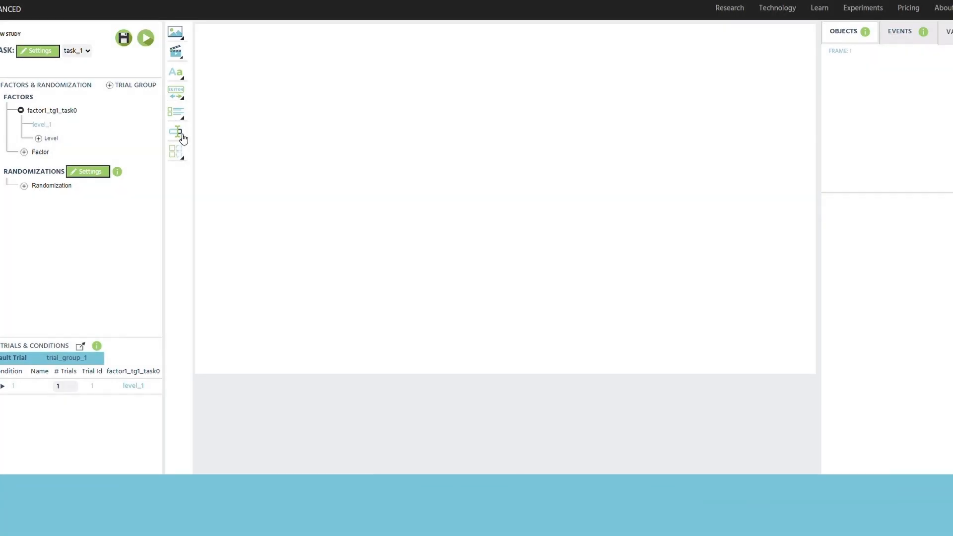
- Insert an Input object named 31 on an empty canvas
click(181, 137)
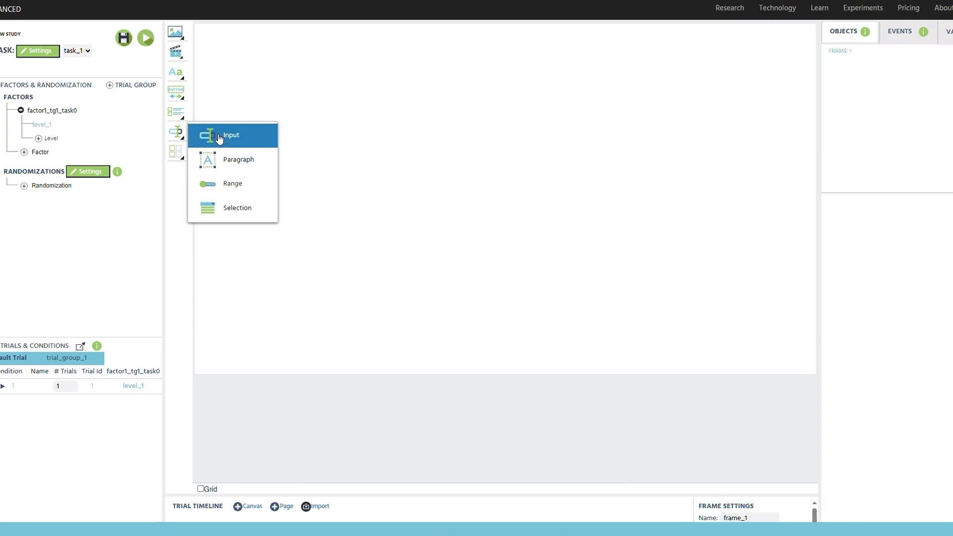
click(223, 136)
text(31)
click(608, 327)
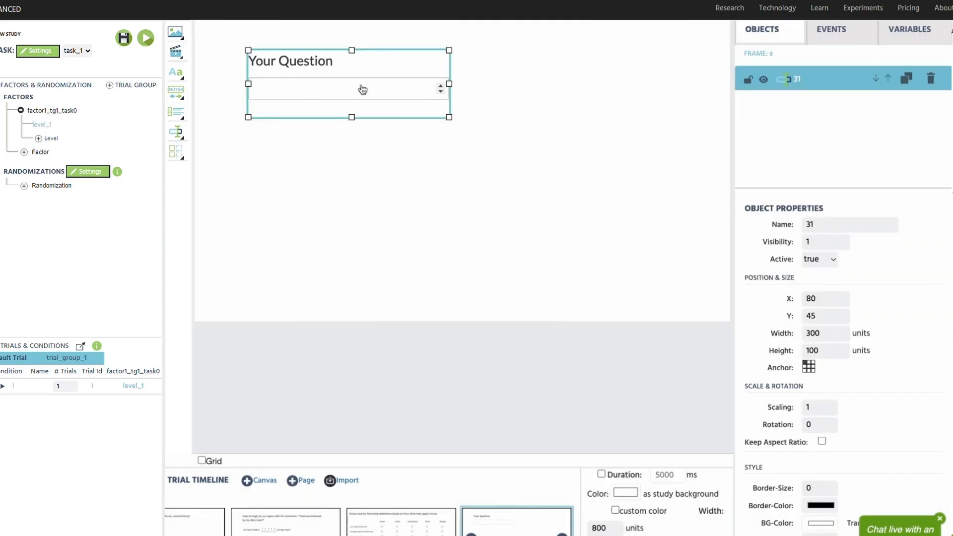
- Set the input object's question to "How many books do you read in a year?" and widen the object to about 379 units
drag(334, 53, 241, 54)
click(315, 54)
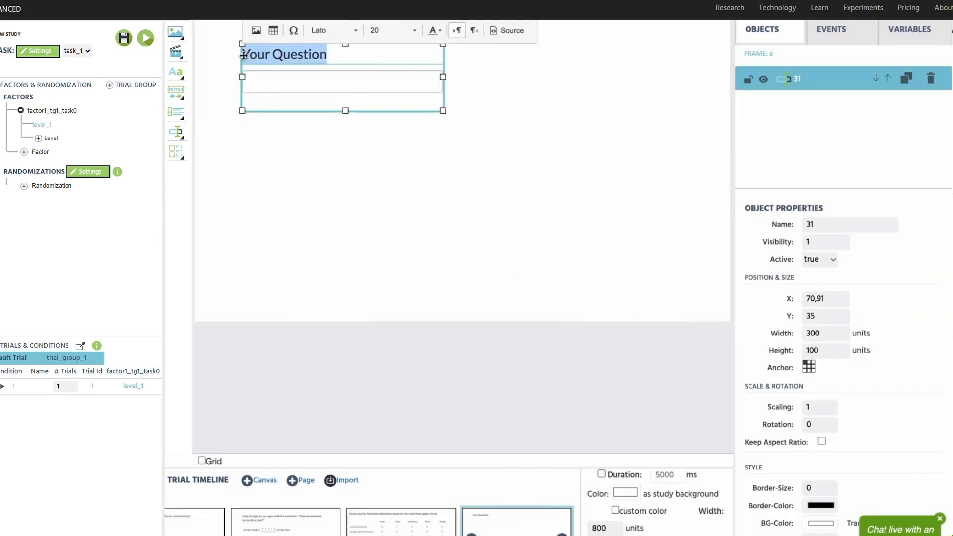
text(How many books do you read in a year?)
drag(443, 78, 495, 78)
click(189, 192)
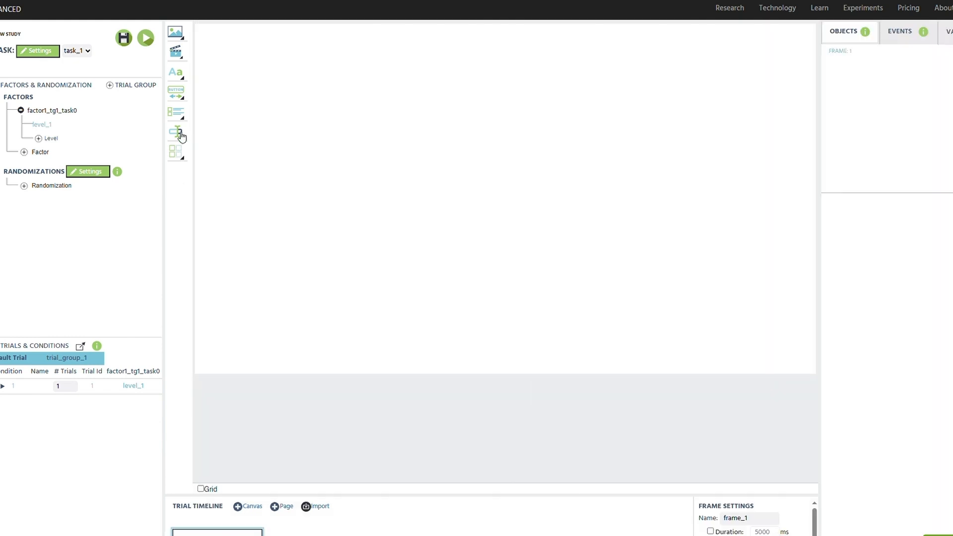
- Add a Paragraph object named 32 asking "Please describe a recent situation where you felt particularly anxious or stressed." and widen it to about 716 units
mouse_move(179, 135)
click(227, 167)
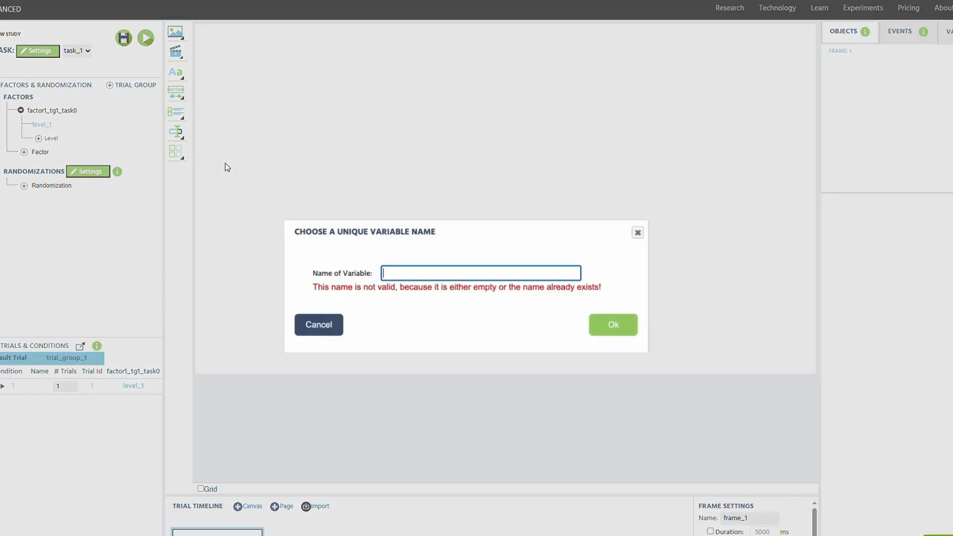
text(32)
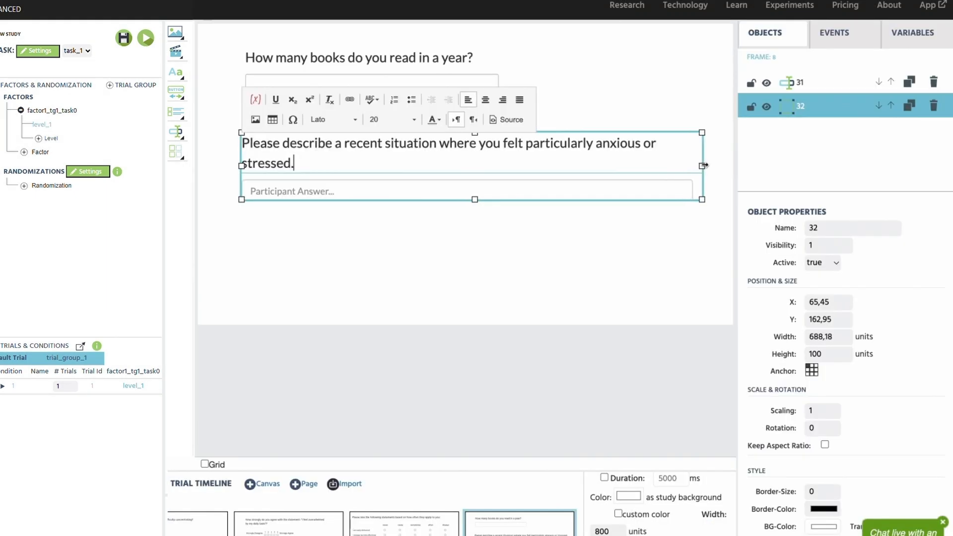
drag(702, 166, 720, 166)
click(457, 246)
- Move the paragraph and input objects closer to the canvas's left edge
click(375, 164)
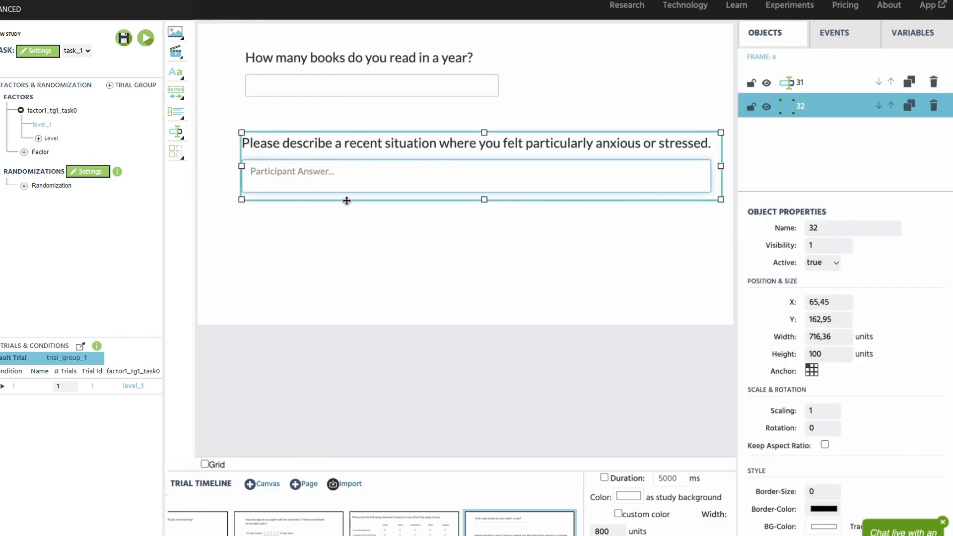
drag(346, 201, 326, 202)
click(333, 44)
drag(333, 43, 312, 42)
click(361, 306)
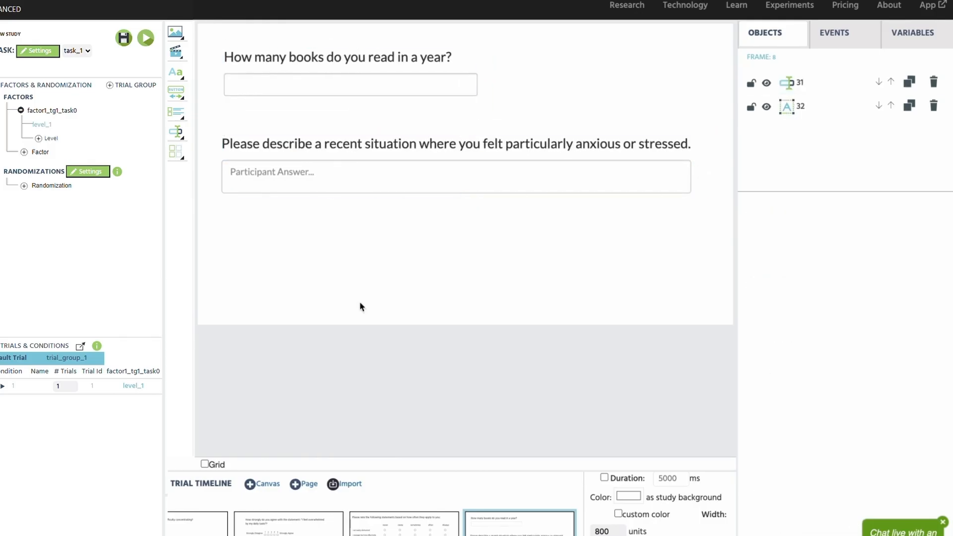
- Examine the input type options of the books-per-year input object
click(438, 53)
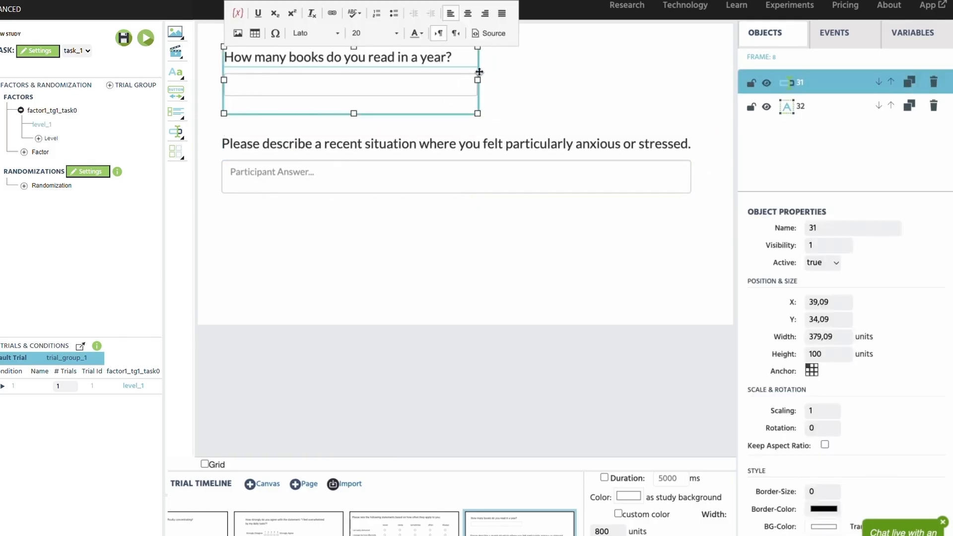
scroll(842, 450, down, 8)
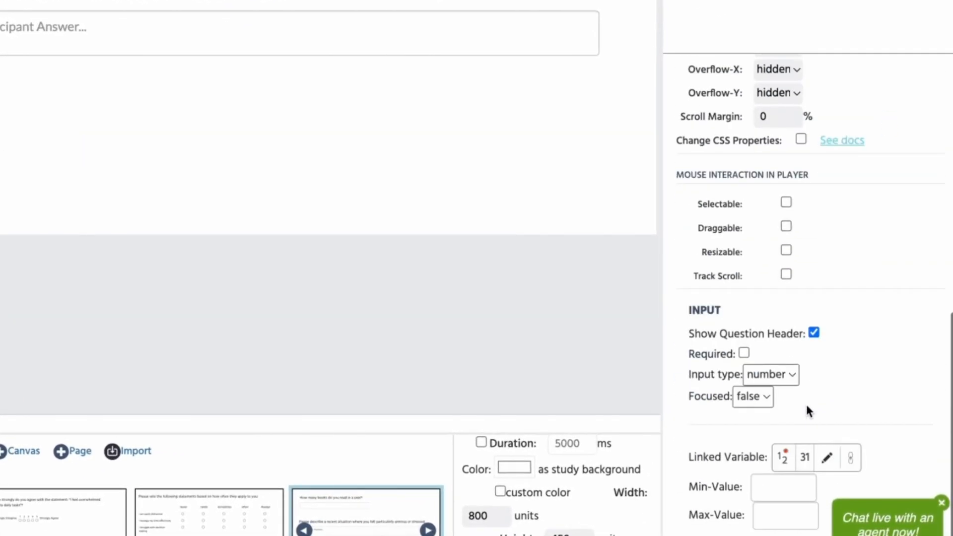
click(793, 374)
click(848, 354)
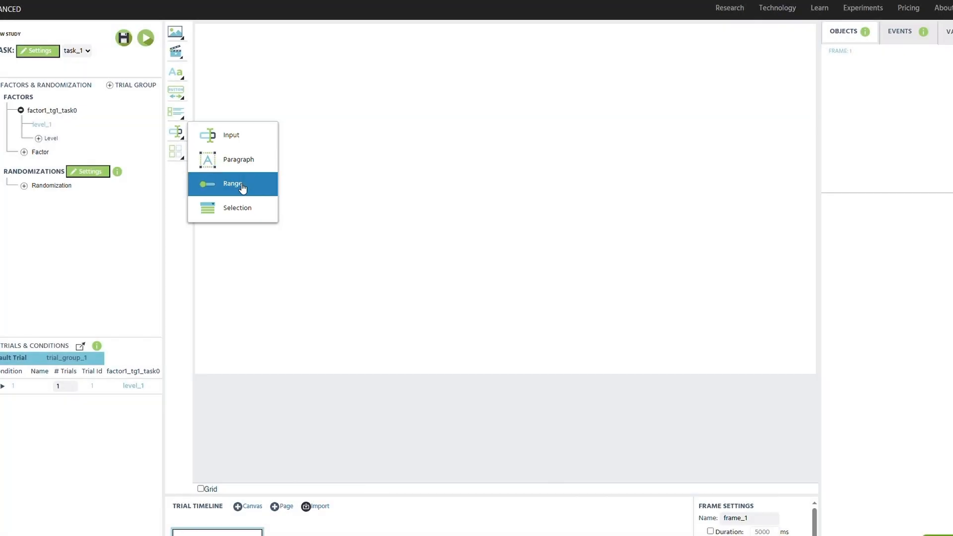
- Insert a Range object named 321 with the question "On a scale of 1 to 100, how satisfied are you with your work-life balance?"
click(243, 186)
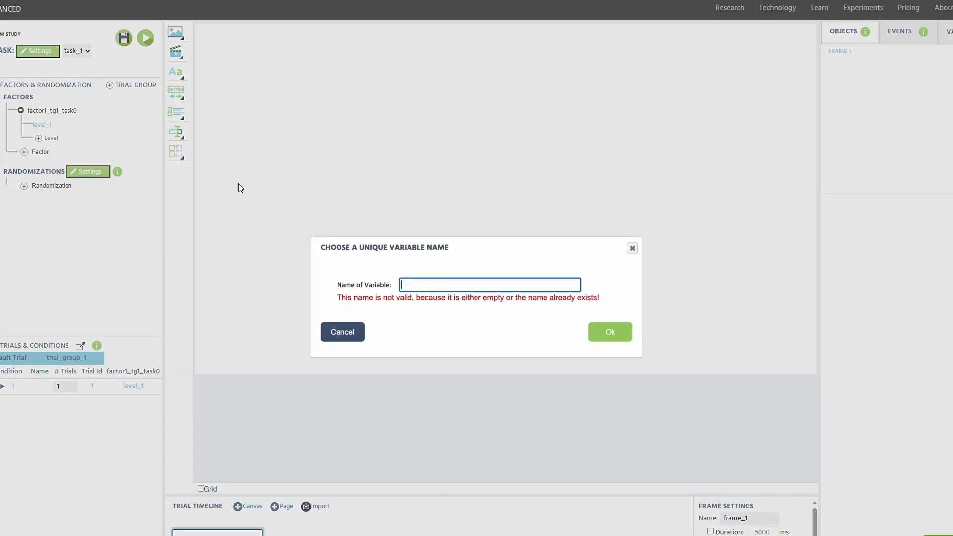
text(321)
click(607, 332)
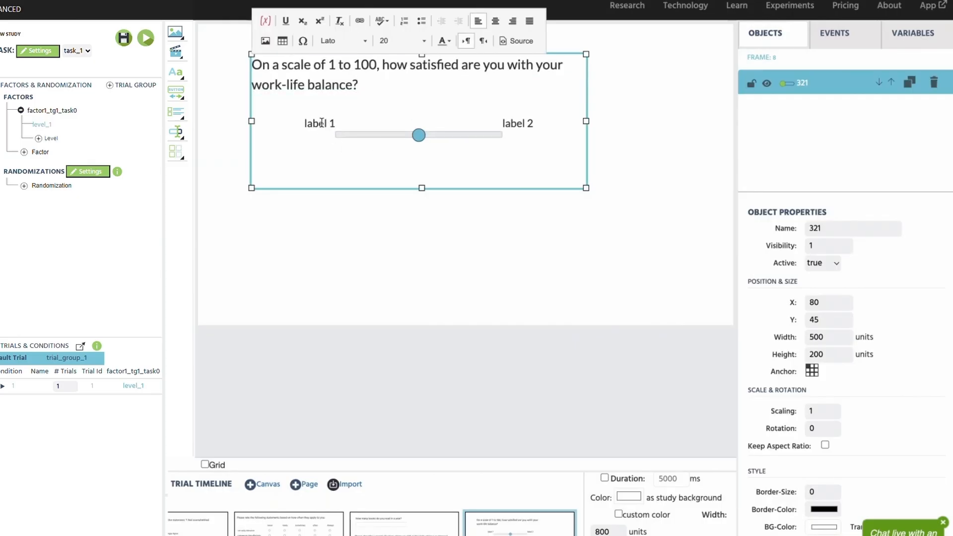
- Label the slider's ends 1 and 100 and enlarge the range object
click(329, 123)
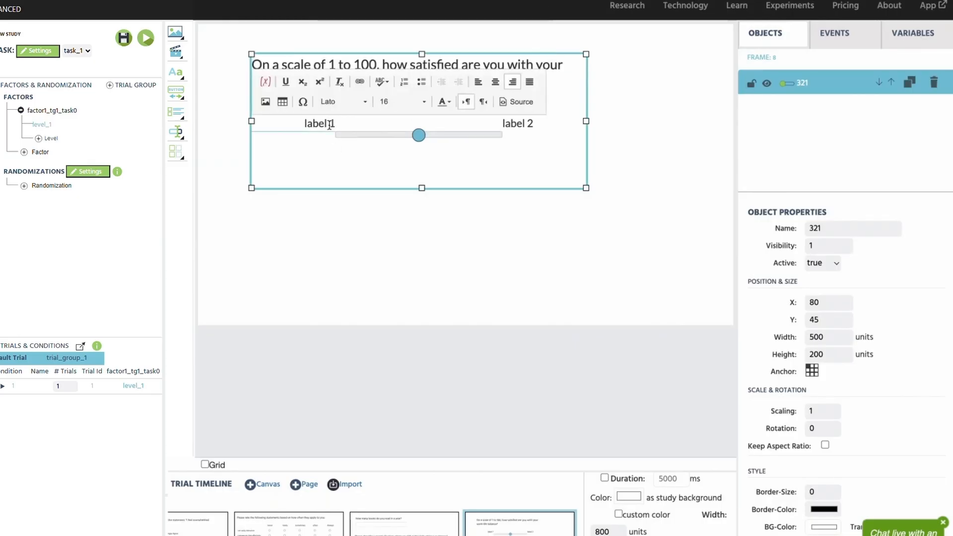
click(526, 124)
double_click(526, 124)
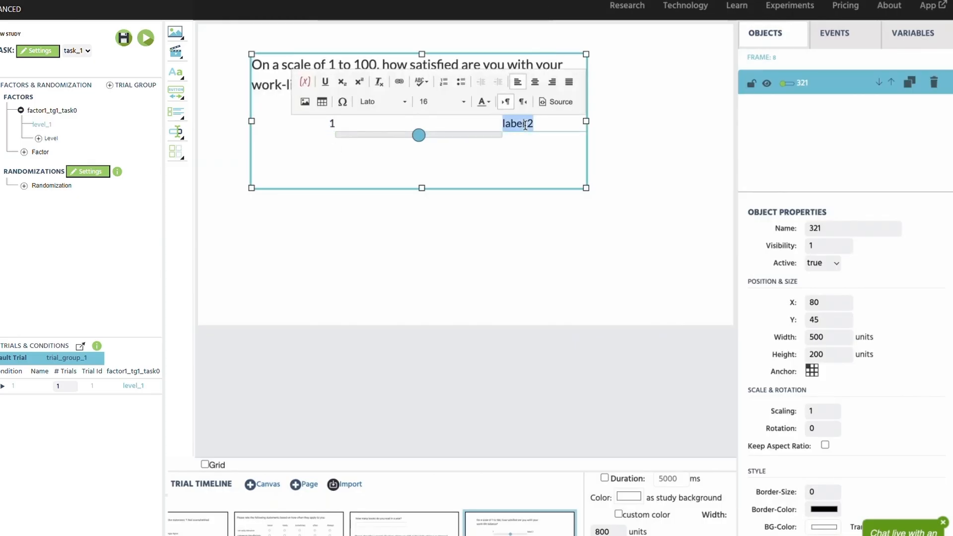
text(100)
click(570, 215)
click(588, 133)
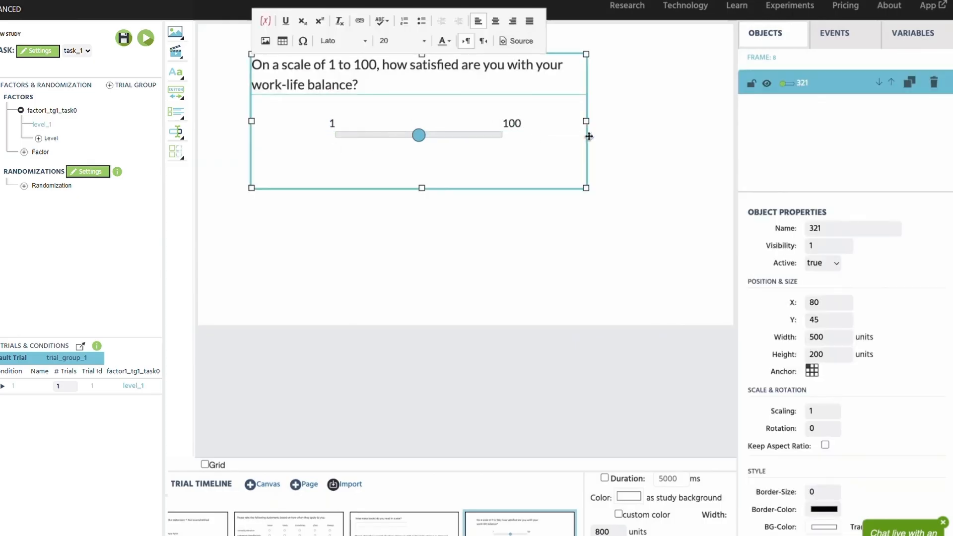
drag(589, 134, 643, 202)
click(654, 299)
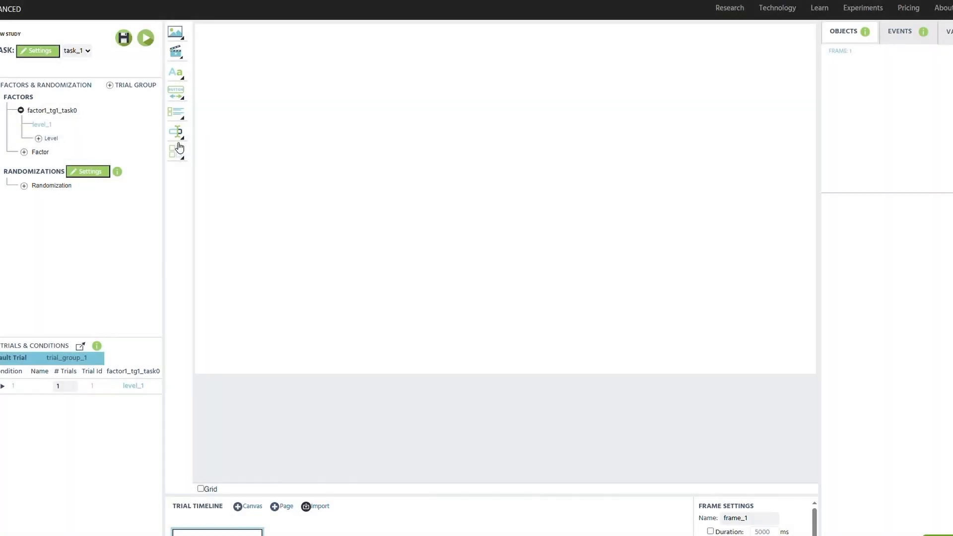
- Insert a Selection object named 5432 on an empty canvas
click(178, 133)
click(241, 208)
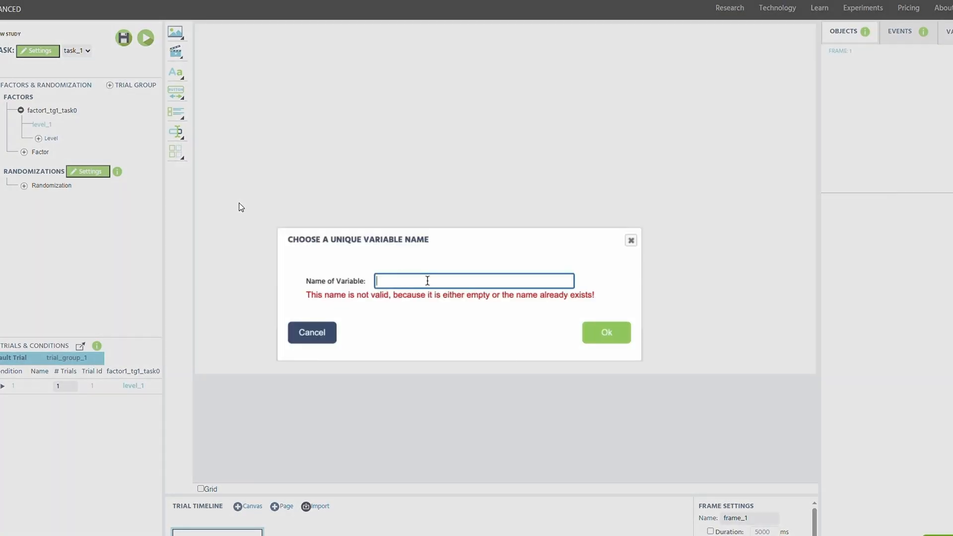
text(2)
key(Return)
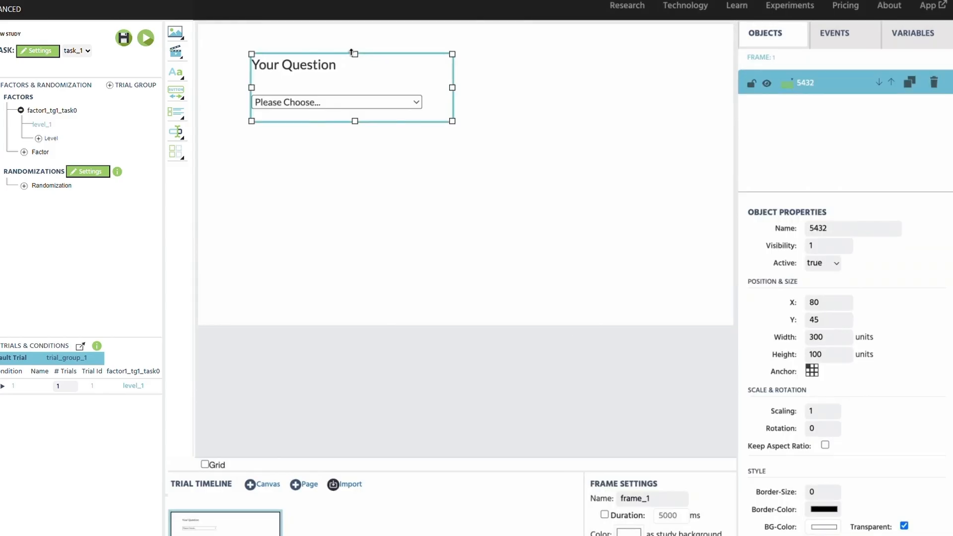
- Set the selection object's question to "What is your highest level of education completed?" and enlarge it to about 412 by 173 units
double_click(316, 66)
key(ctrl+a)
text(What is your highest level of education completed?)
drag(455, 88, 587, 88)
drag(452, 121, 451, 170)
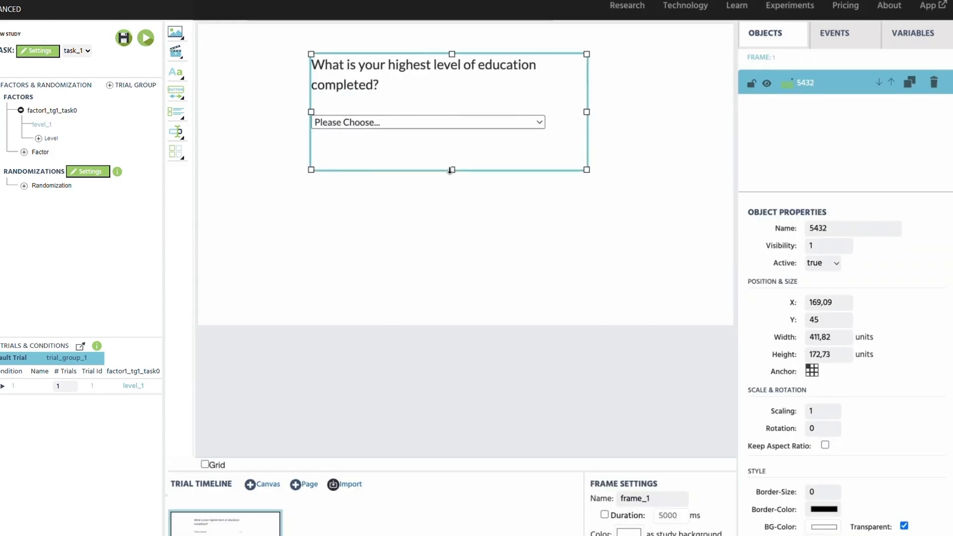
- Add an entry to the selection's manually created list and fill in the first two options as High School and Associate Degree
scroll(834, 442, down, 10)
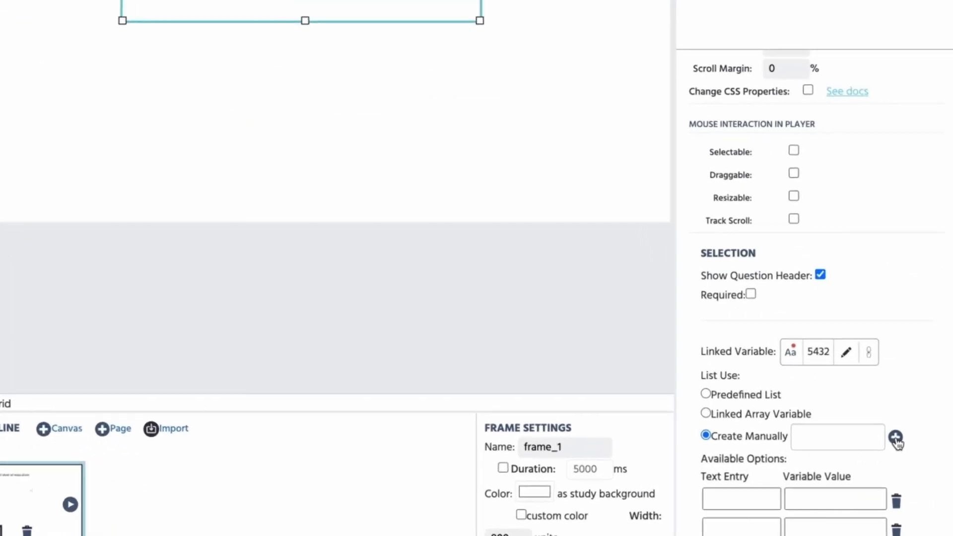
scroll(884, 429, down, 2)
click(895, 348)
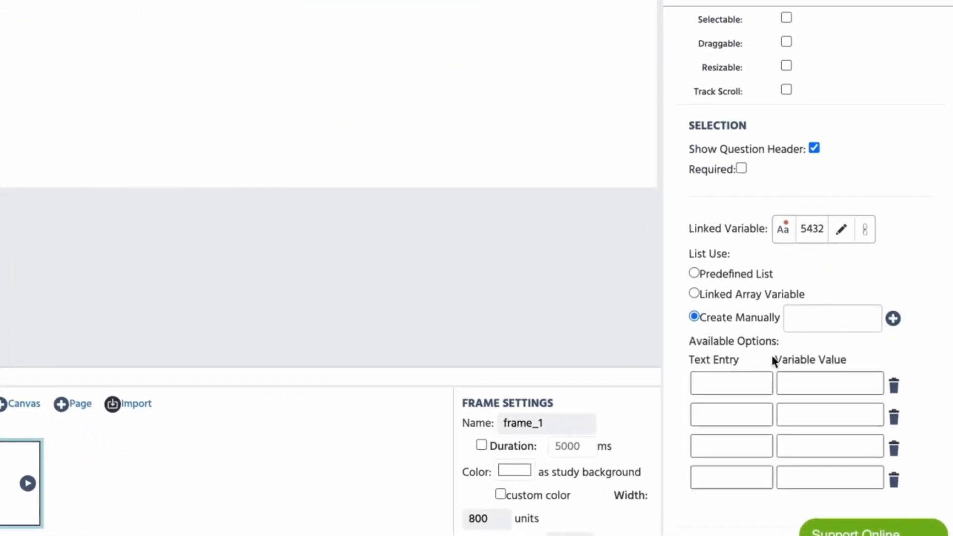
click(740, 408)
text(High School)
click(731, 415)
text(Asso)
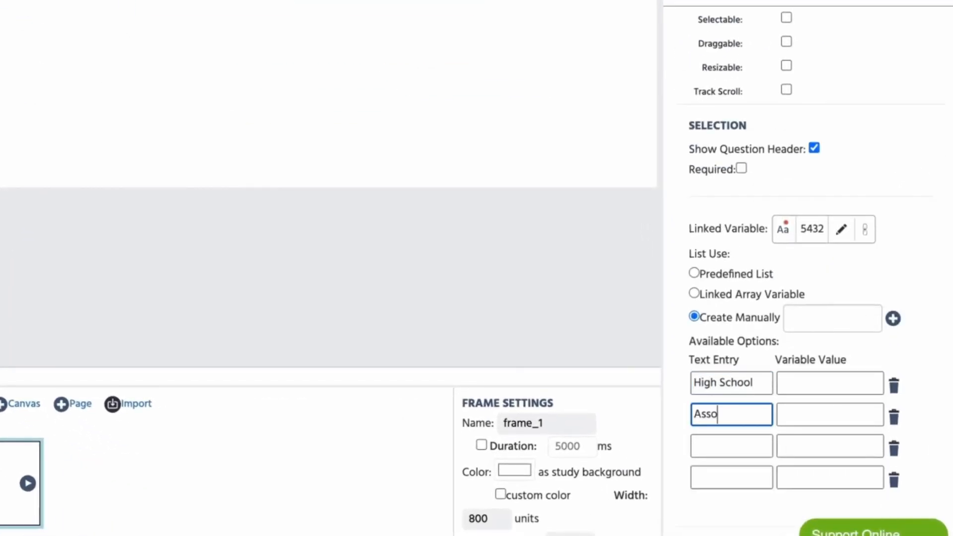
- Fill in the remaining options as Bachelor Degree, Master's Degree and Doctorate, and check the selection's choices on the canvas
click(732, 446)
text(Bachelor)
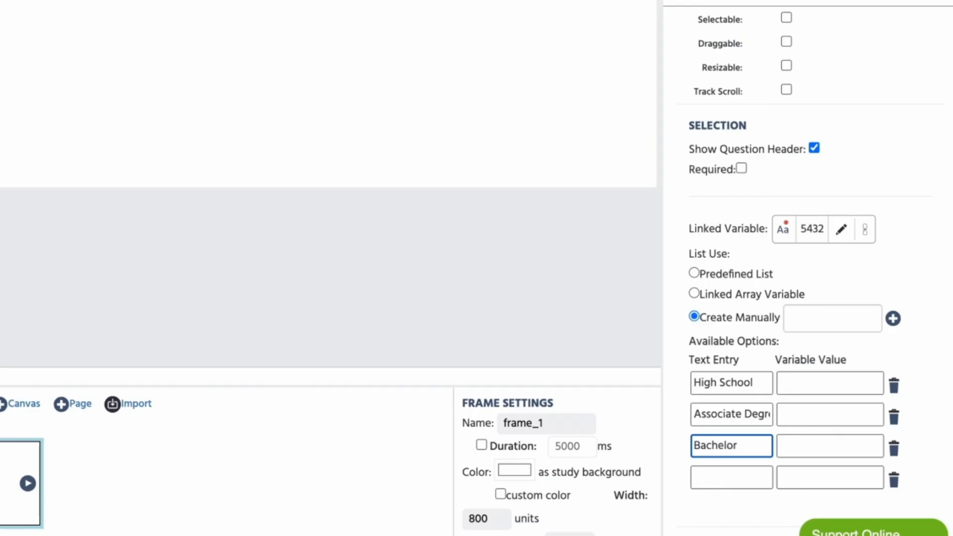
text( Degree)
click(732, 477)
text(M)
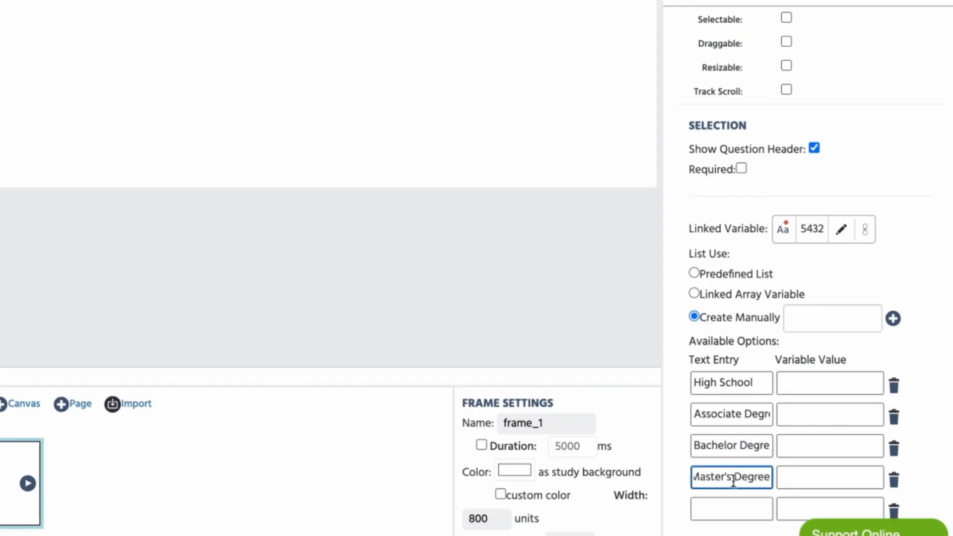
click(731, 509)
text(Doctorate)
click(496, 68)
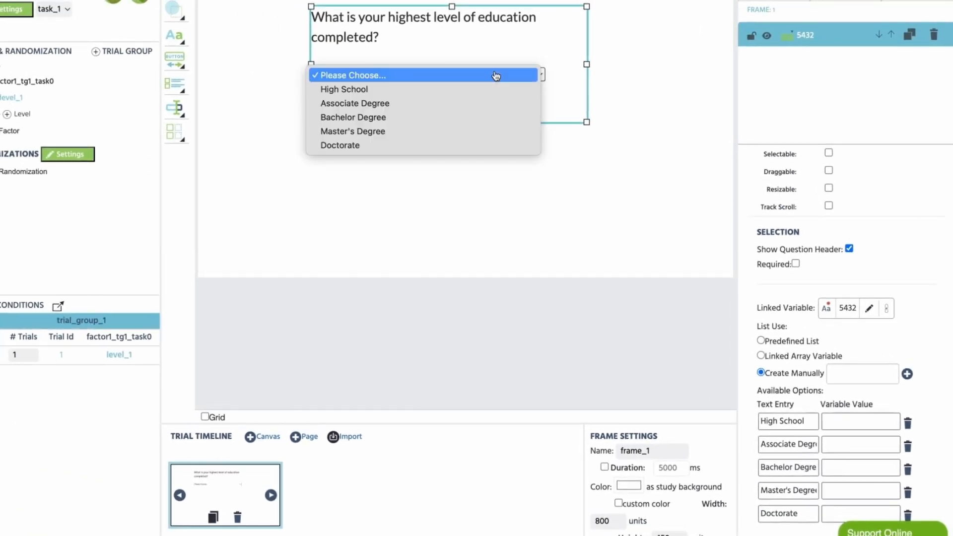
click(482, 180)
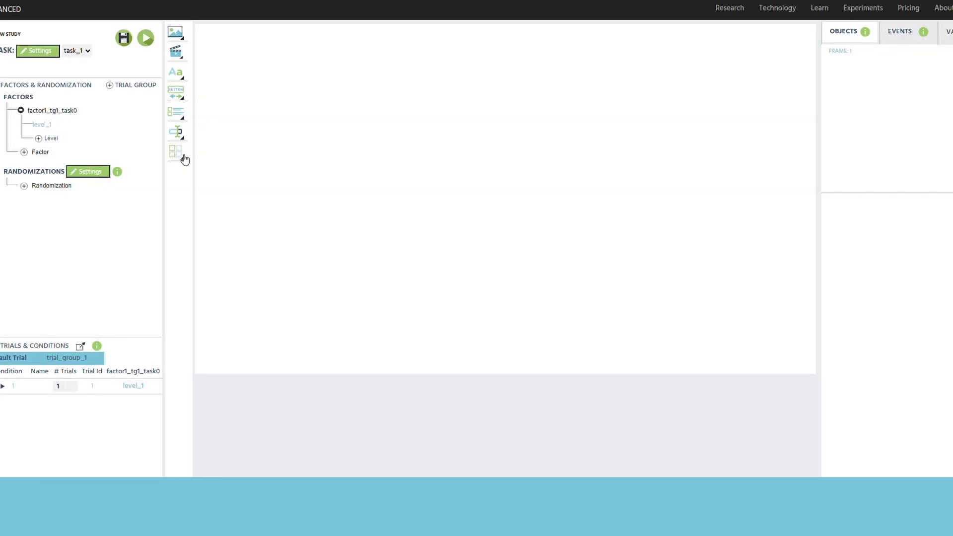
- Insert a Sortable object named 3456 on an empty canvas
click(181, 154)
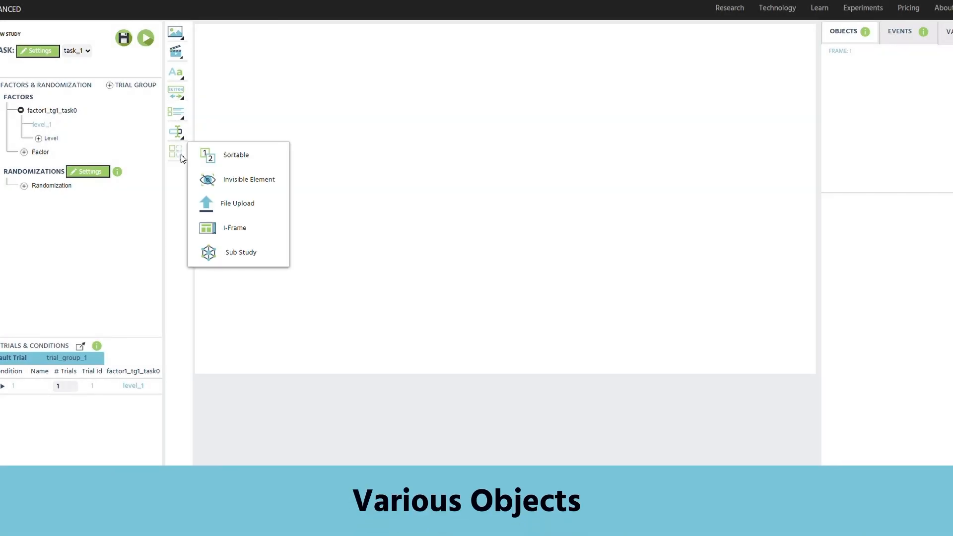
click(230, 156)
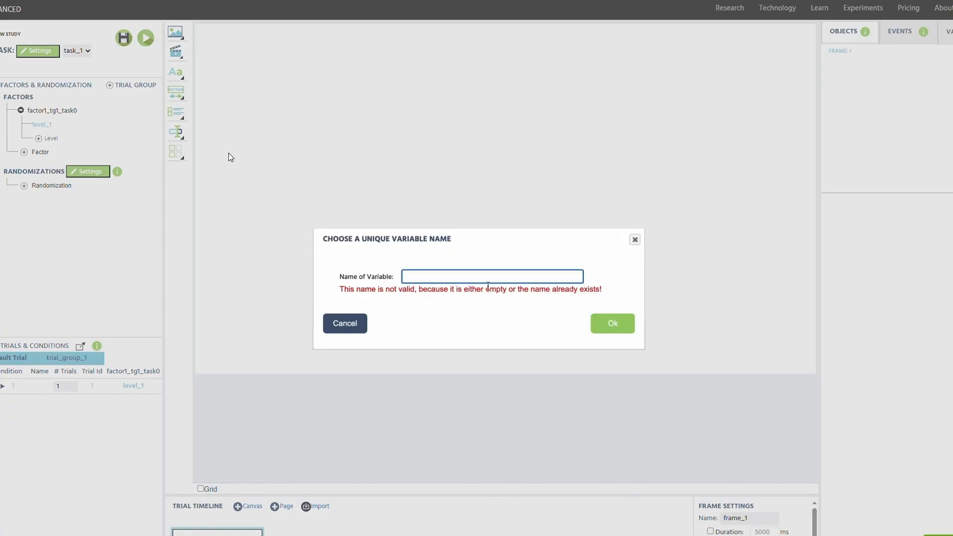
text(3456)
key(Return)
- Enlarge the sortable and set its question to "Please rank the following factors in order of importance to you when choosing a job (1 being the most important)."
drag(419, 166, 481, 270)
double_click(407, 135)
key(ctrl+a)
text(Please rank the following factors in order of importance to you when choosing a job (1 being the most important).)
drag(343, 199, 262, 199)
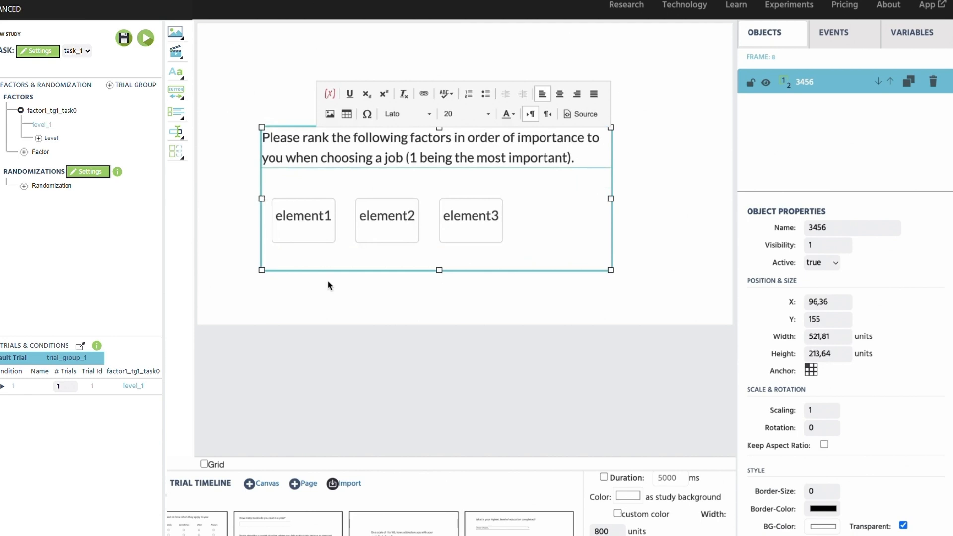
- Rename the three sortable elements to Salary, Benefits and Opportunities
double_click(308, 219)
text(Salary)
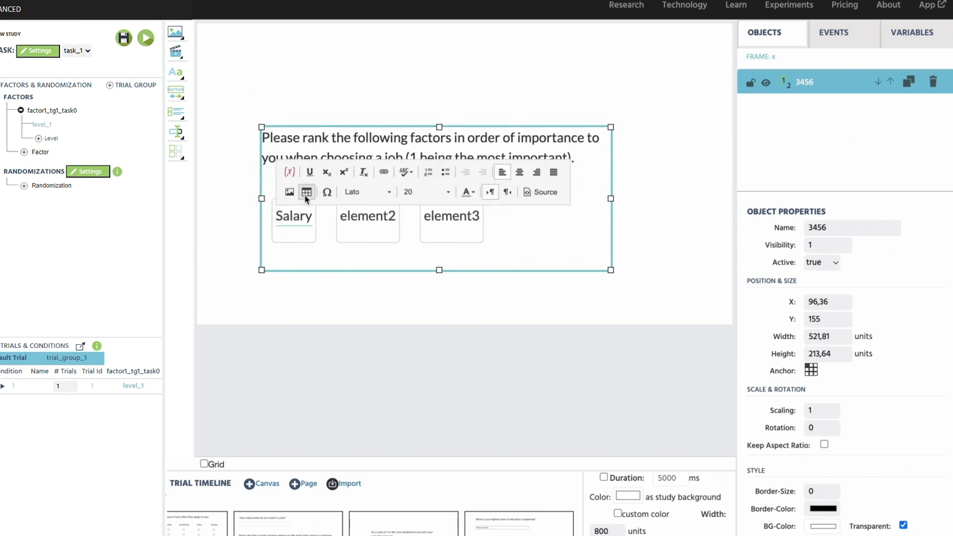
click(361, 217)
double_click(361, 217)
text(Benefits)
click(436, 218)
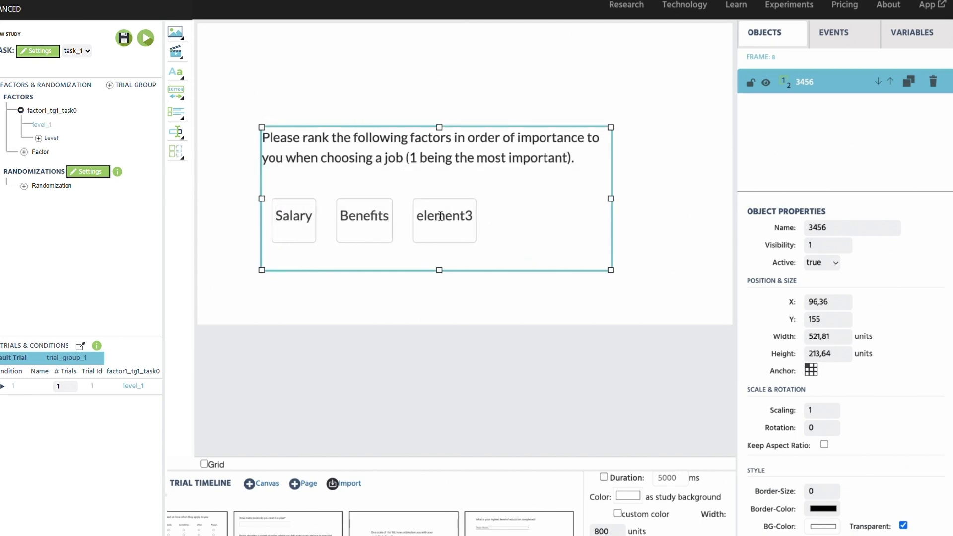
double_click(436, 219)
text(Opportun)
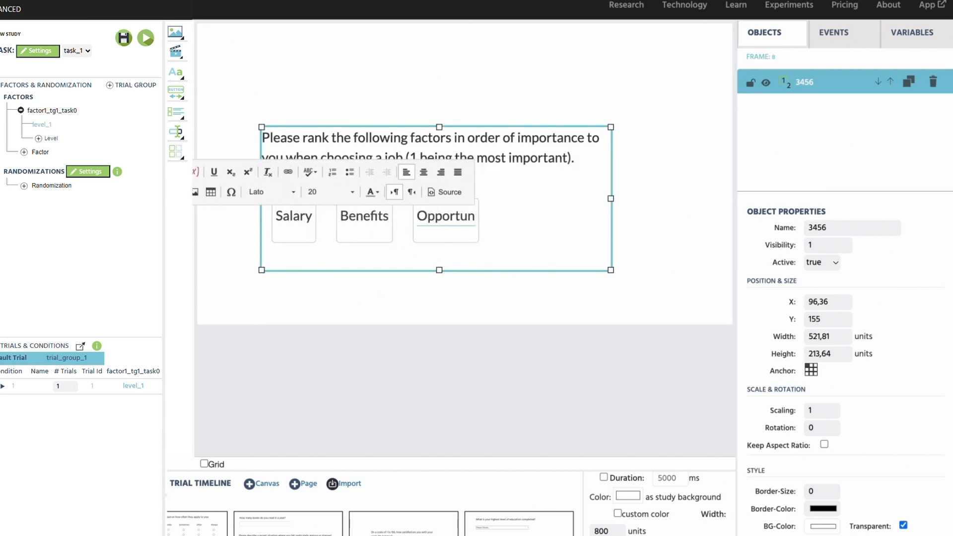
text(ities)
click(479, 266)
- Activate sorting with text editing disabled for the sortable object and try reordering its elements on the canvas
scroll(825, 400, down, 7)
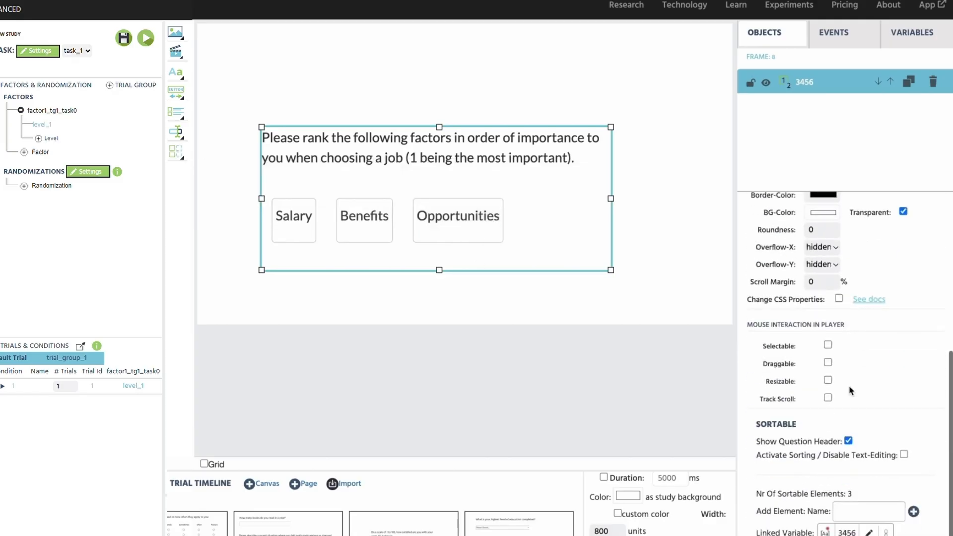
click(904, 435)
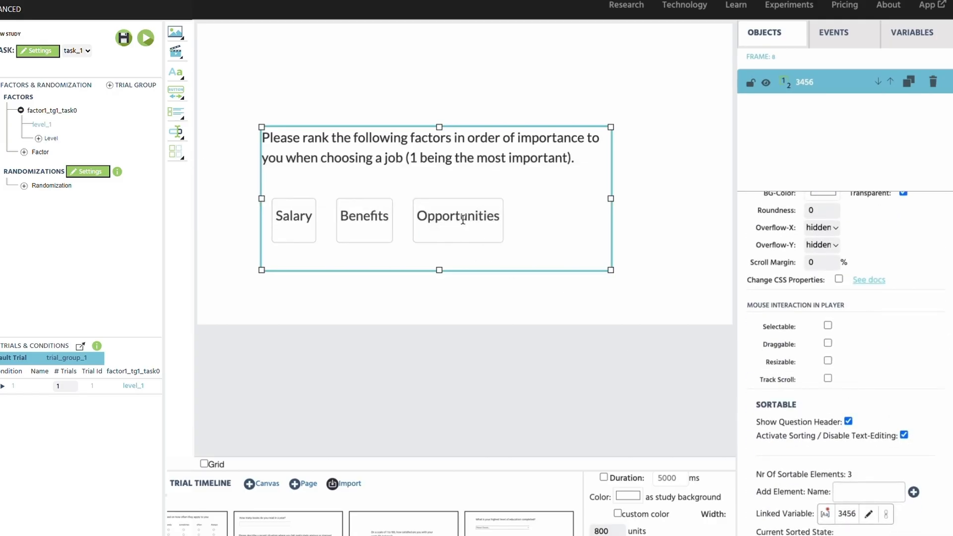
mouse_move(465, 245)
mouse_down()
mouse_move(336, 238)
mouse_move(483, 240)
mouse_up()
click(385, 245)
drag(304, 241, 562, 248)
click(492, 298)
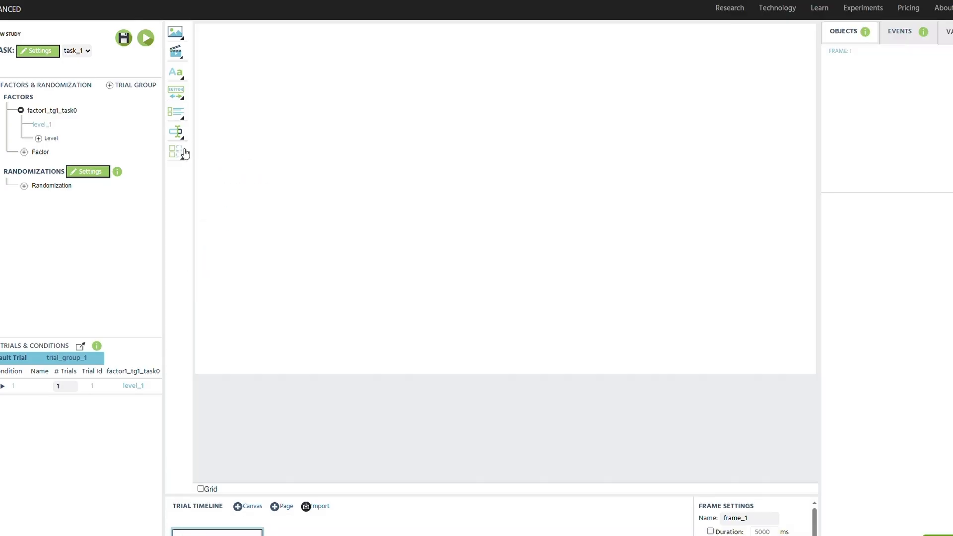
- Insert an Invisible Element on an empty canvas and enlarge its area
click(176, 151)
click(238, 180)
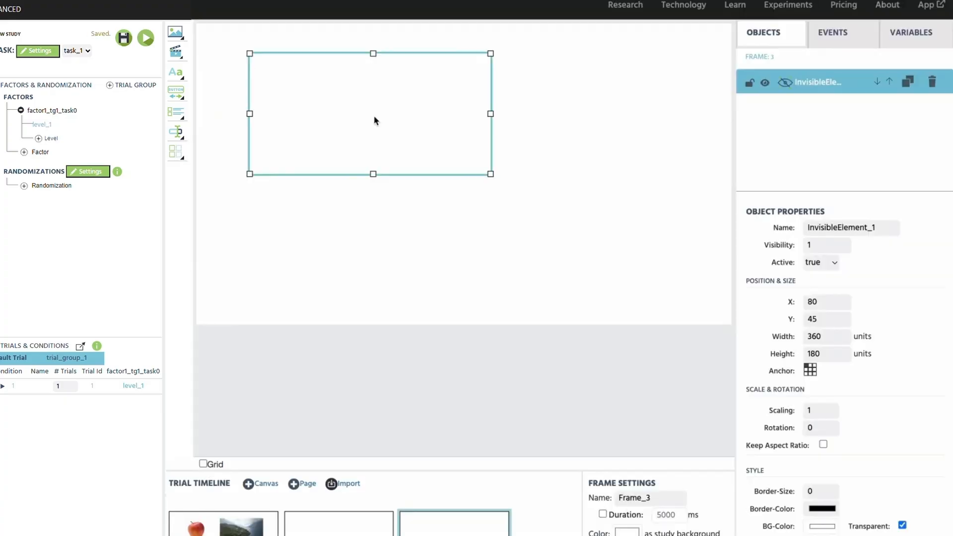
drag(430, 176, 512, 239)
- Create a frame event named event_1 with a mouse Hover trigger targeting InvisibleElement_1
click(833, 33)
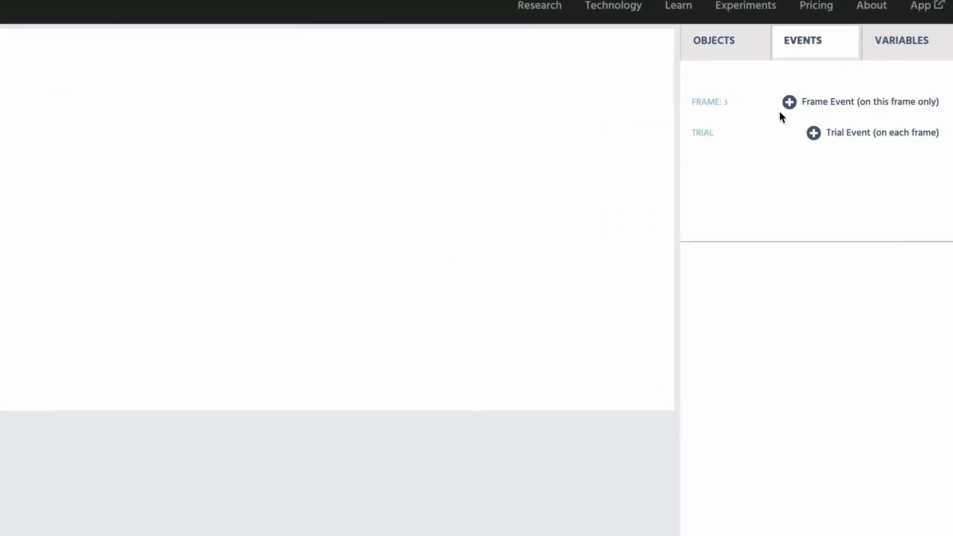
click(820, 81)
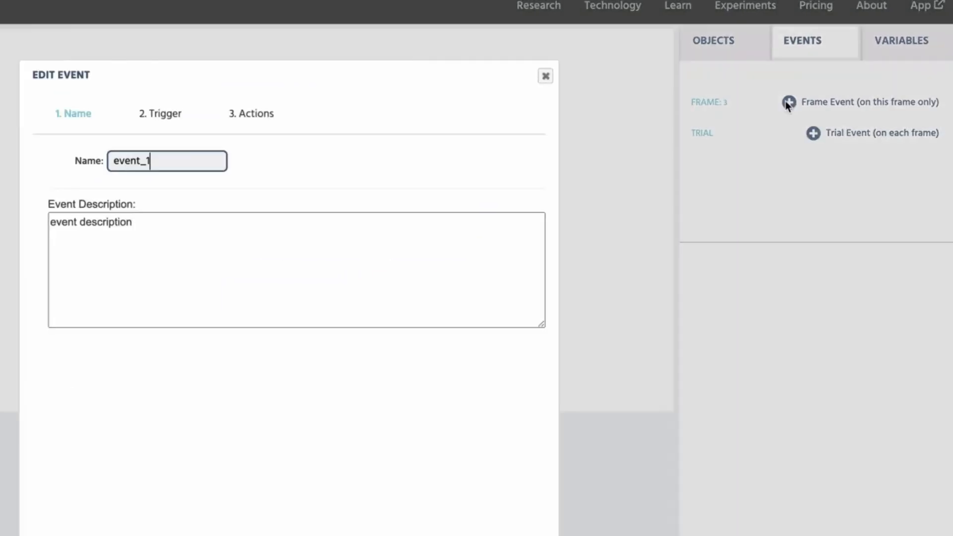
click(607, 493)
click(313, 96)
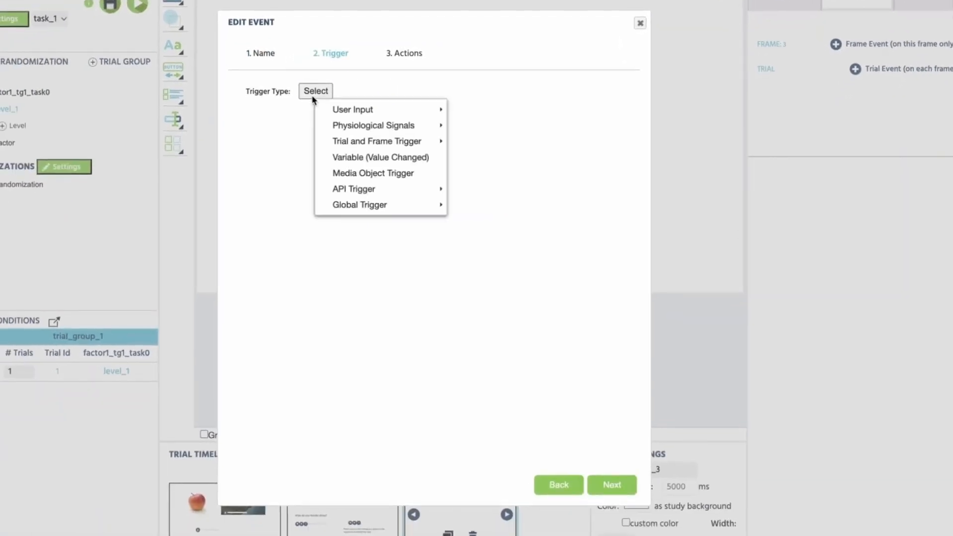
mouse_move(356, 110)
click(489, 110)
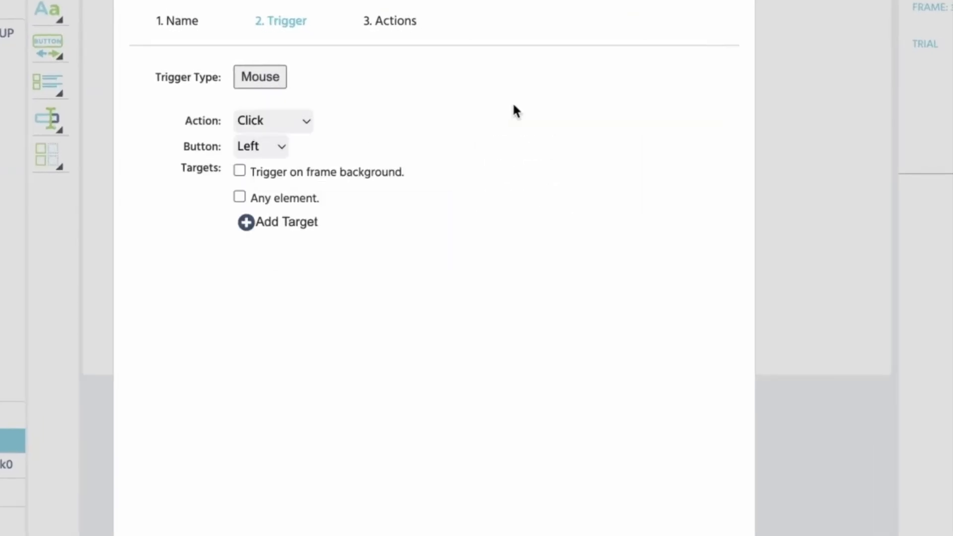
click(265, 122)
click(274, 187)
click(271, 214)
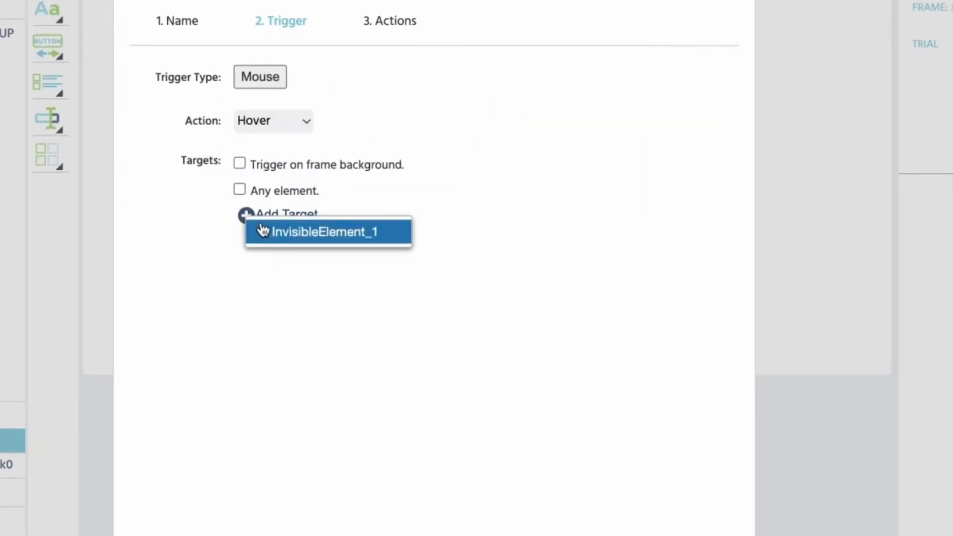
click(271, 230)
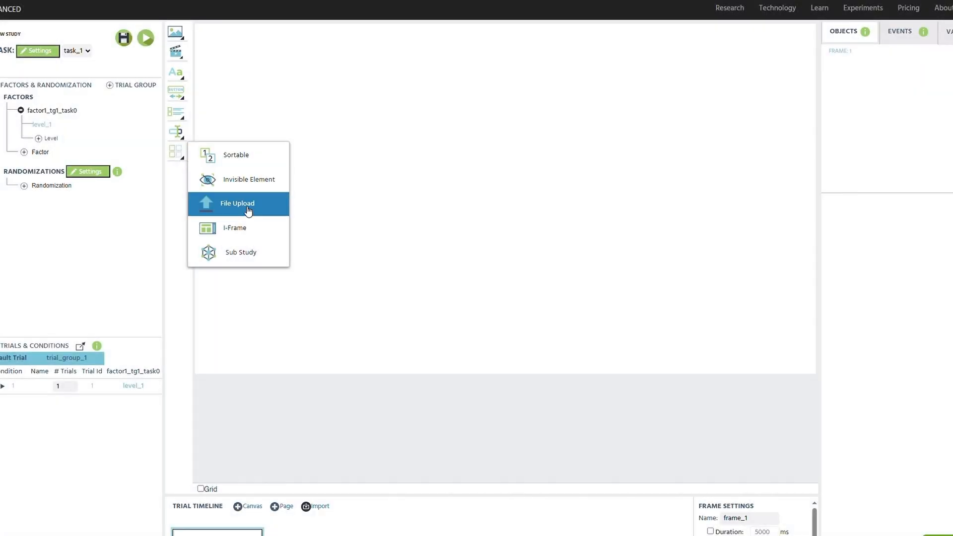
- Insert a File Upload object named 56 with the question "Please submit a photo of an object that represents your favorite hobby."
click(245, 208)
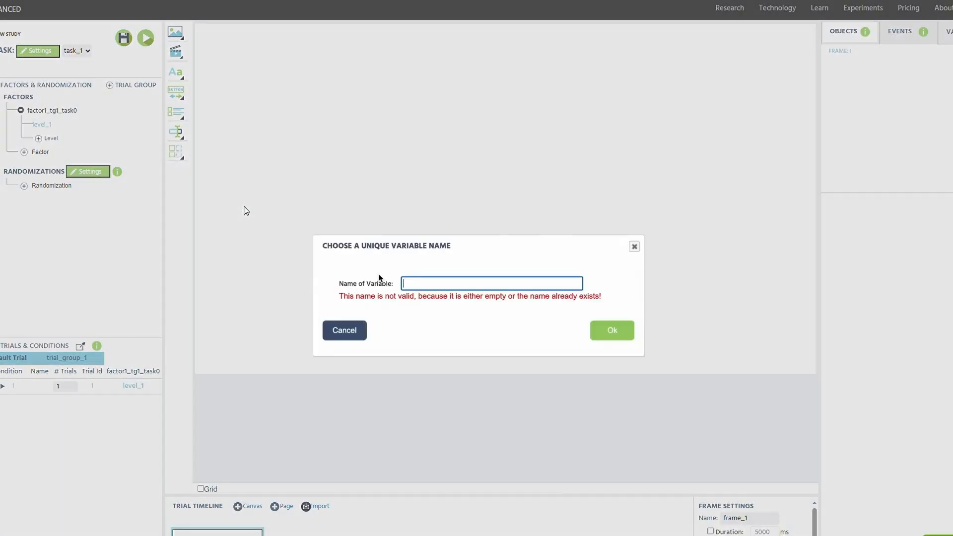
text(56)
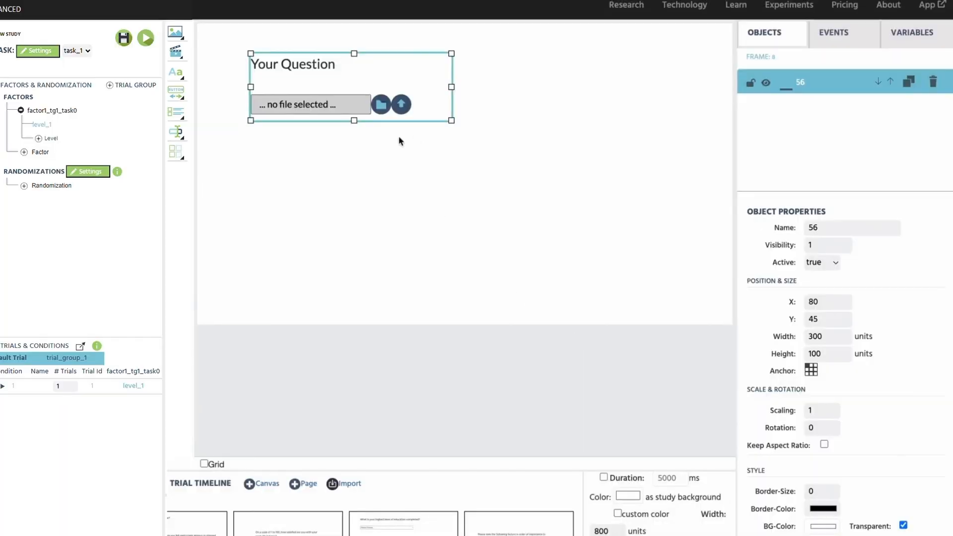
double_click(318, 63)
key(ctrl+a)
text(Please submit a photo of an object that represents your favorite hobby.)
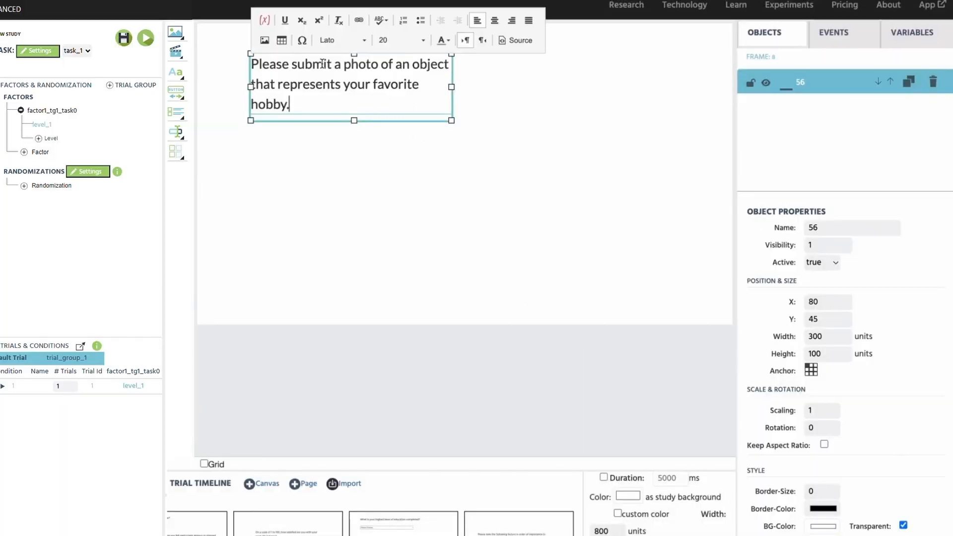
- Enlarge the file upload object to about 446 by 148 units
drag(452, 86, 549, 87)
drag(403, 121, 404, 151)
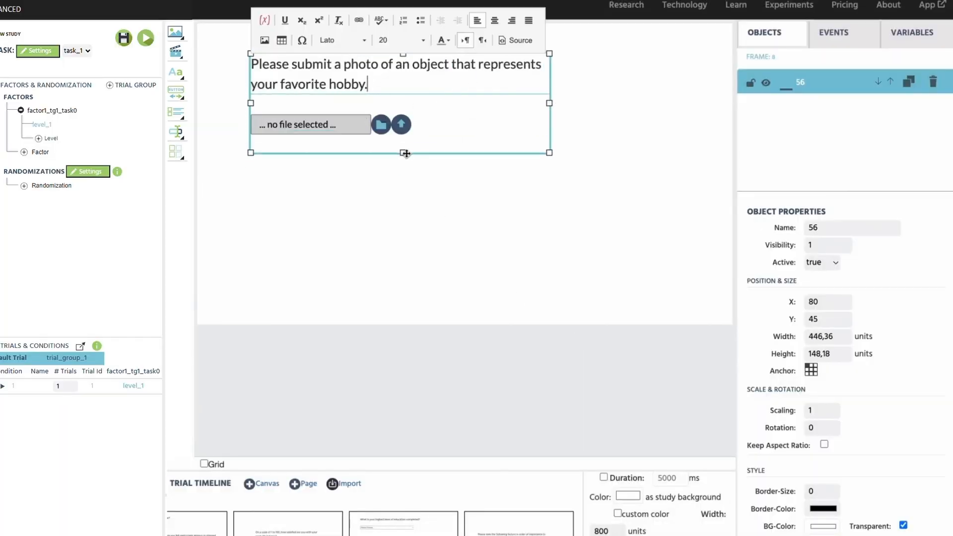
click(412, 189)
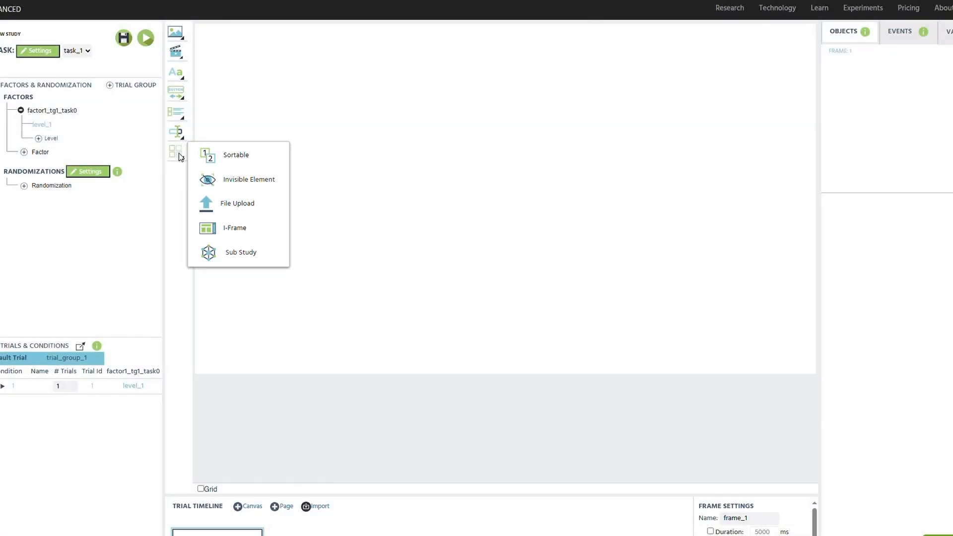
- Insert an I-Frame object and resize it to about 760 by 421 units so it nearly fills the canvas
click(221, 227)
drag(288, 54, 245, 30)
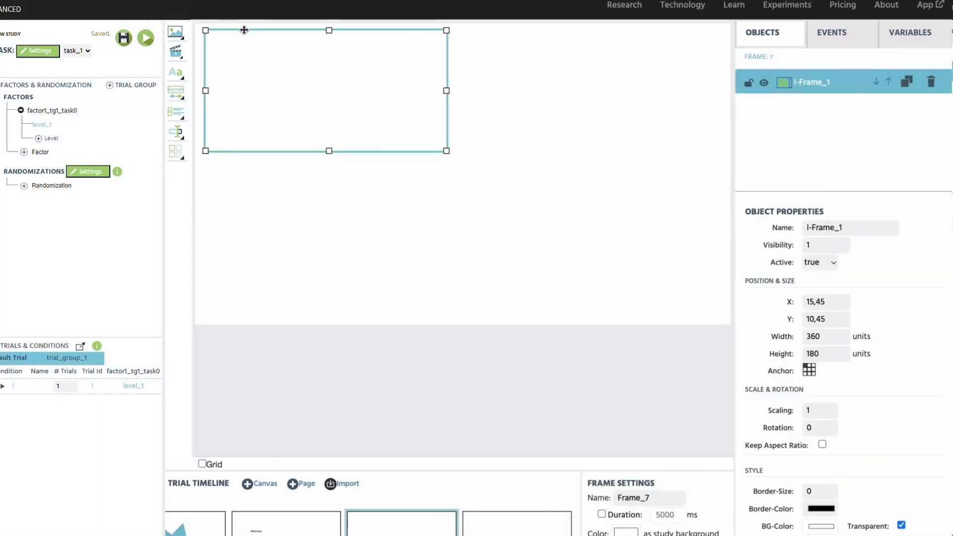
drag(443, 154, 719, 320)
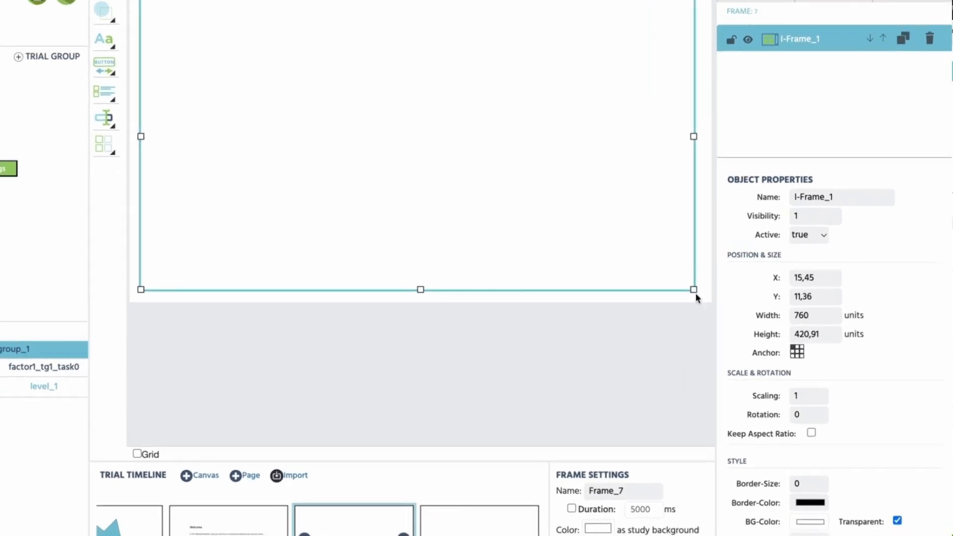
scroll(844, 496, down, 5)
click(856, 533)
text(www.dandlondon.com/)
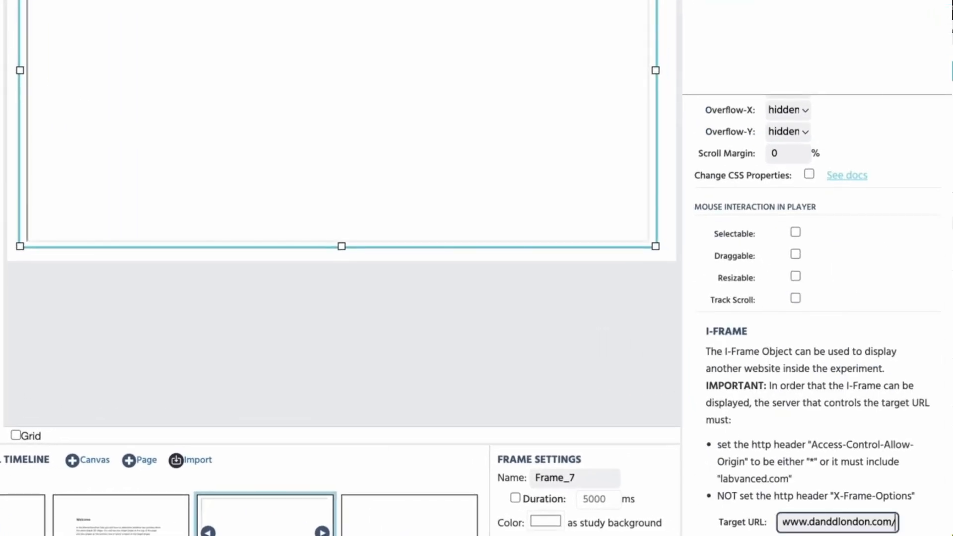
key(Return)
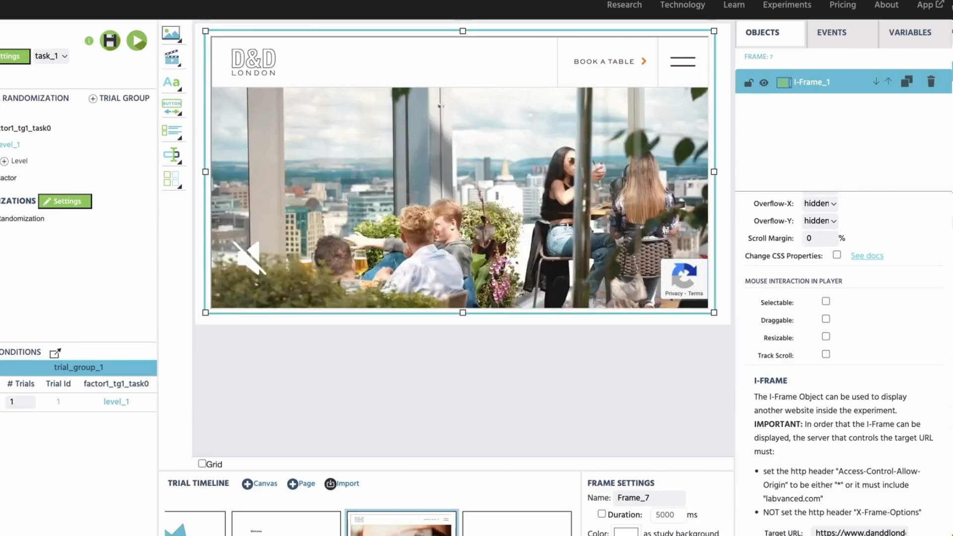
click(683, 61)
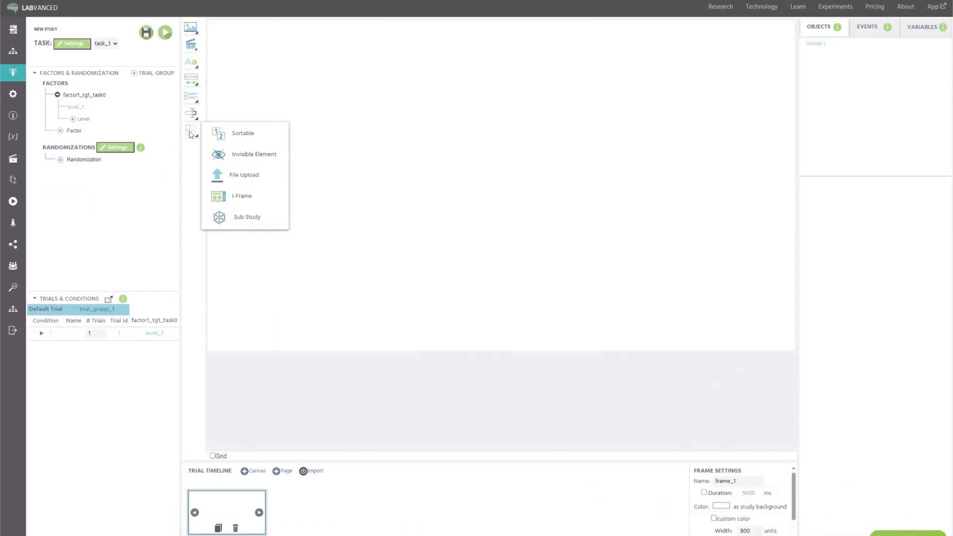
- Insert a Sub Study object on an empty canvas
click(218, 217)
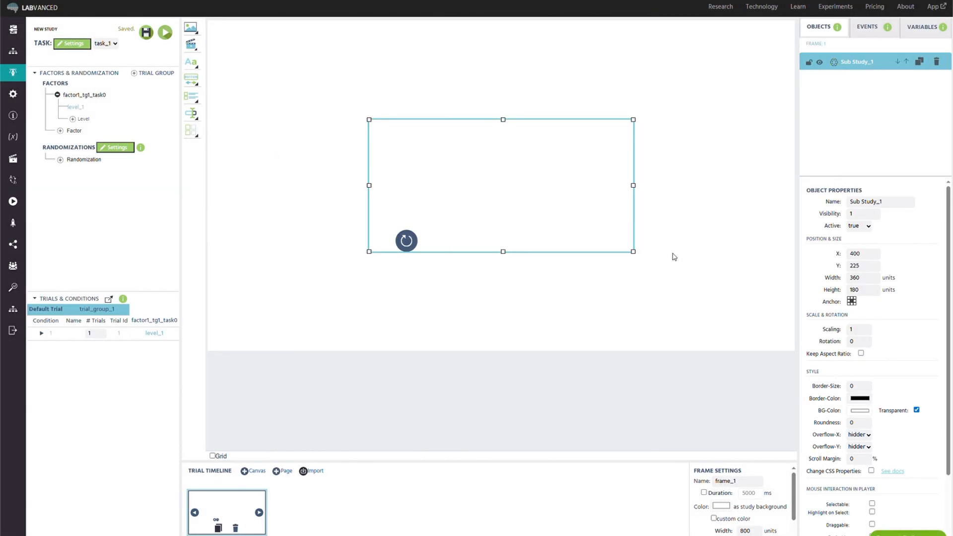
- Assign the first New Study in the list to the Sub Study object and enlarge the object to nearly fill the canvas
scroll(871, 471, down, 2)
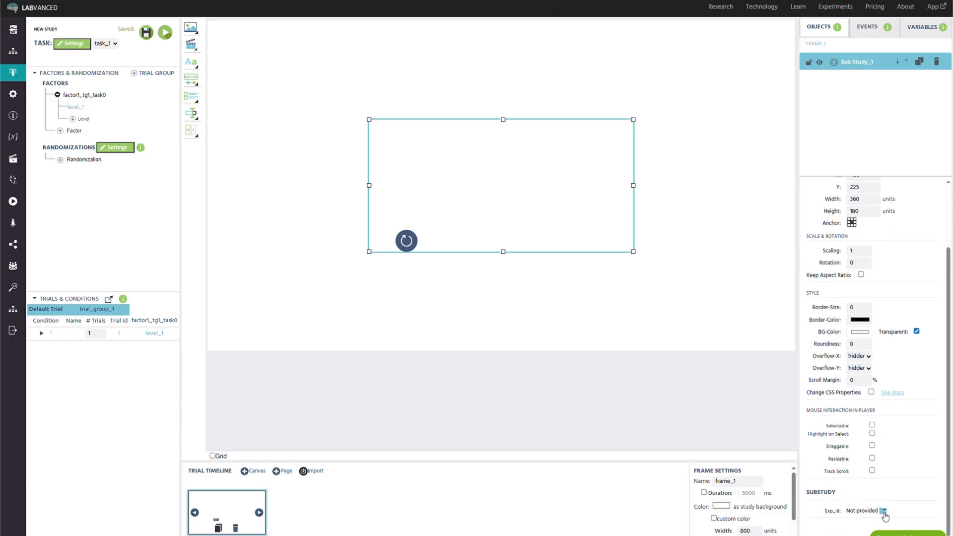
click(884, 514)
click(378, 261)
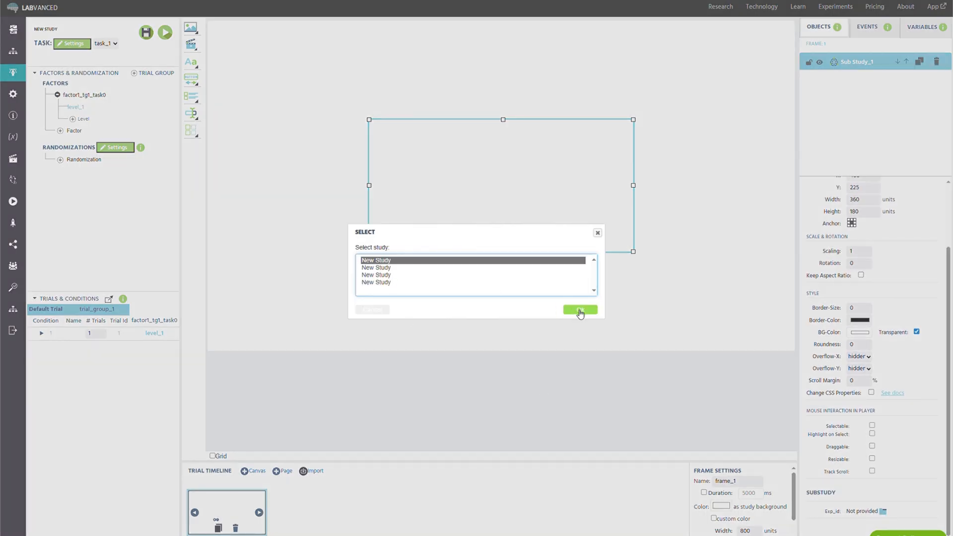
click(579, 311)
drag(636, 256, 772, 345)
drag(370, 120, 218, 26)
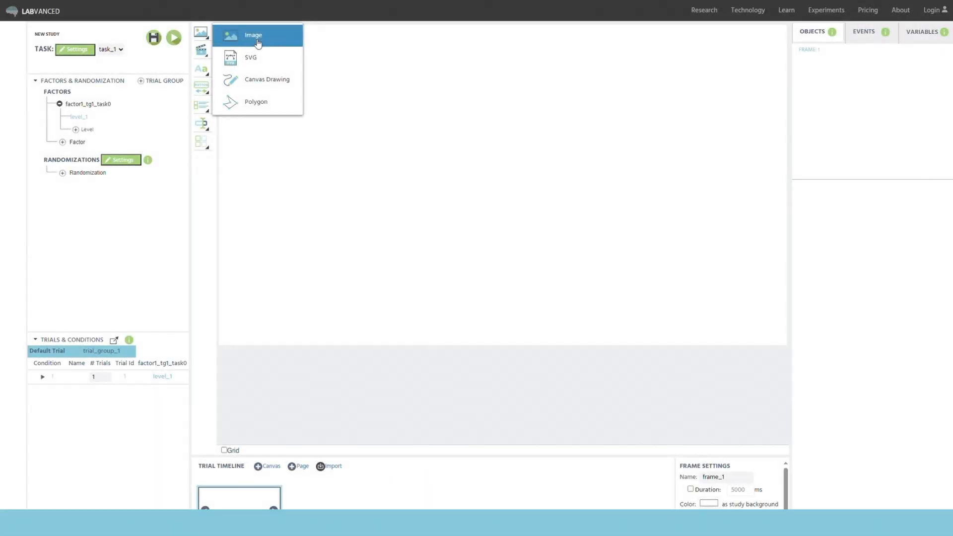
- Insert an image object and set both its X and Y position to 100
click(255, 34)
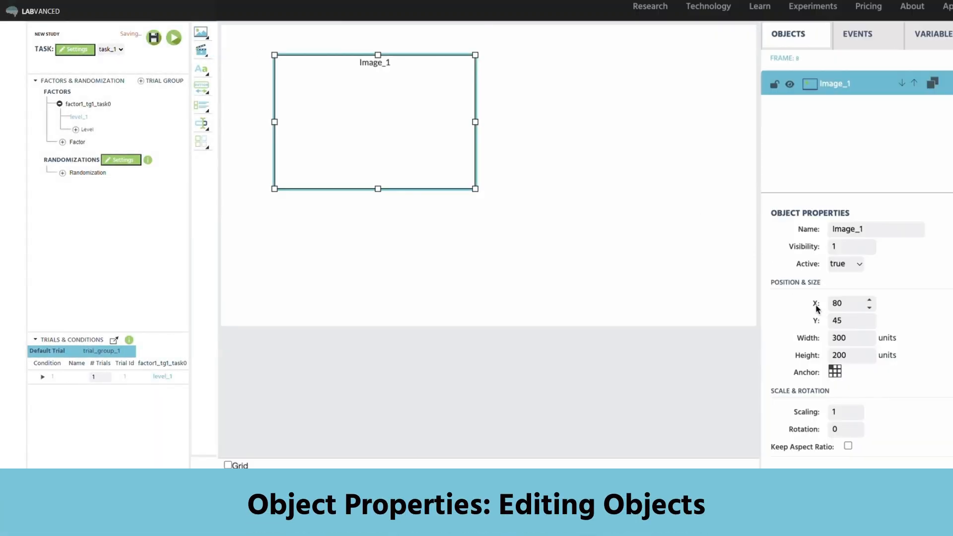
double_click(850, 303)
text(100)
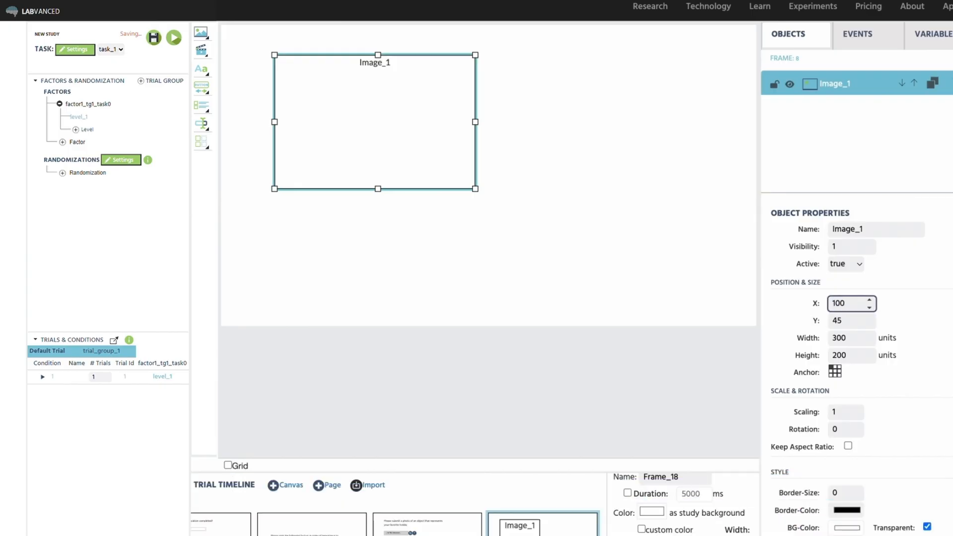
key(Return)
key(Return)
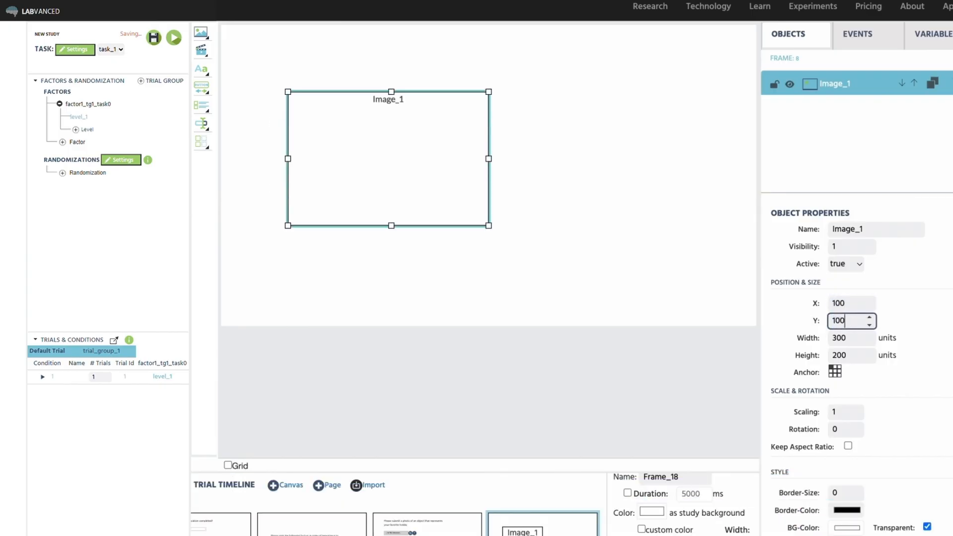
- Resize the image object to a width of 600 and a height of 400 units and move it up inside the canvas
scroll(892, 413, down, 1)
text(60)
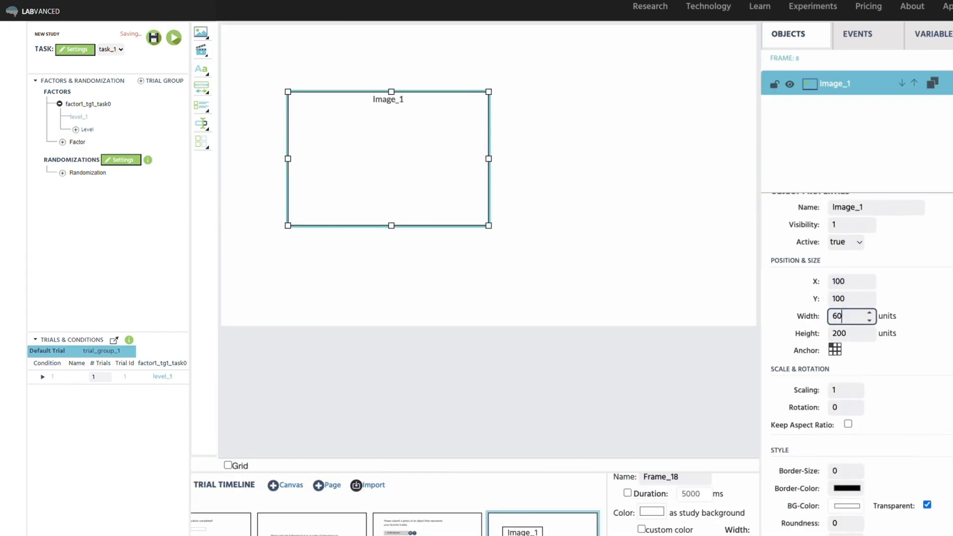
text(0)
key(Return)
text(400)
key(Return)
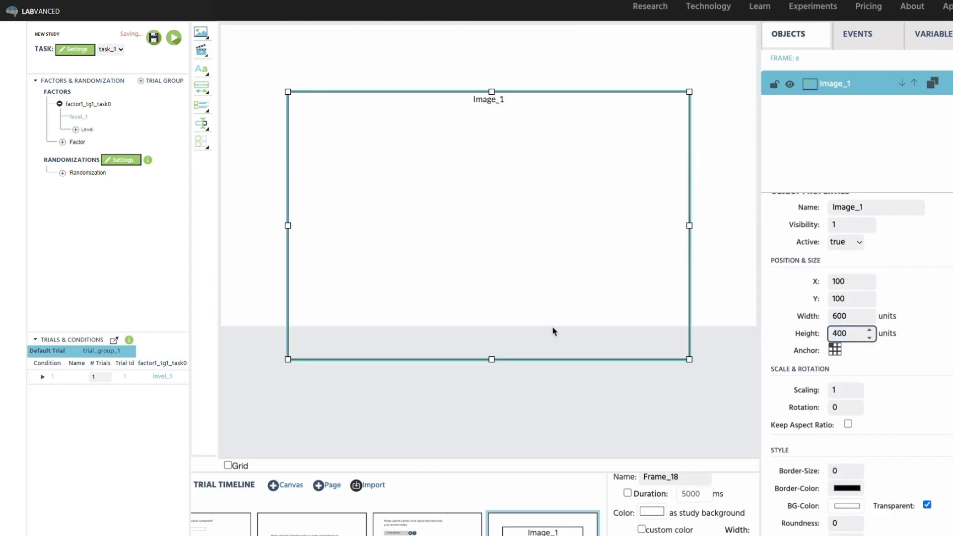
drag(517, 94, 508, 37)
- Assign the file The Ebbinghaus Illusion 1.png to the image object
scroll(887, 462, down, 2)
scroll(887, 459, down, 10)
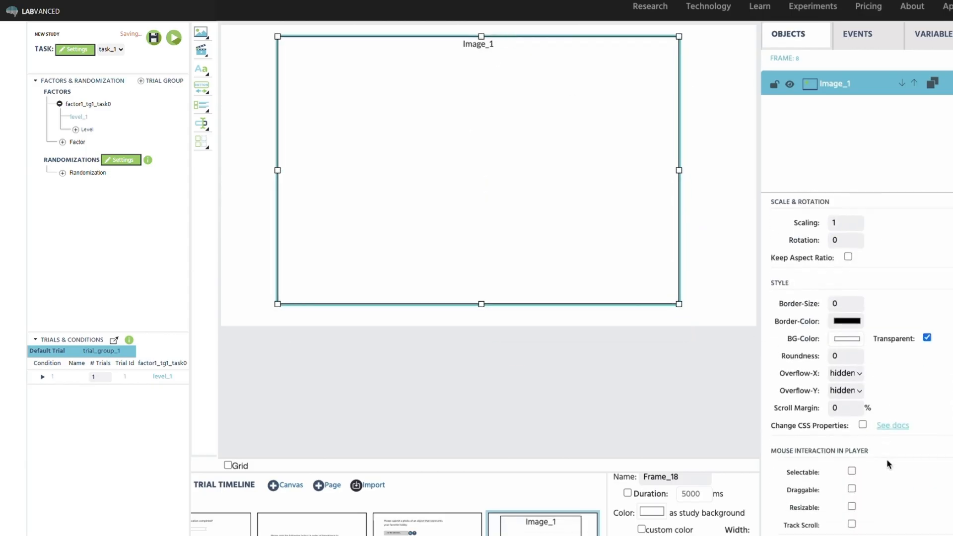
click(882, 463)
click(762, 426)
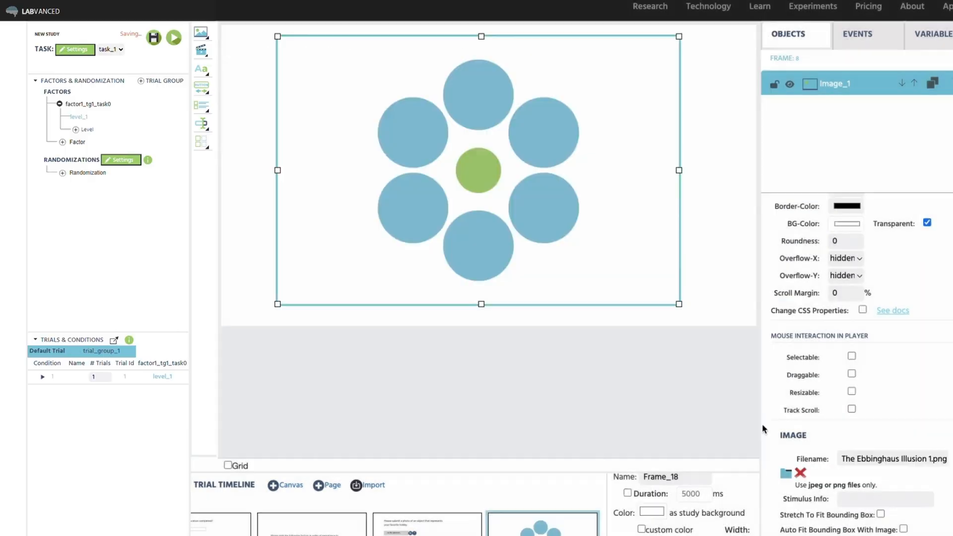
- Fit the bounding box to the illusion image and increase its border size
scroll(884, 399, up, 3)
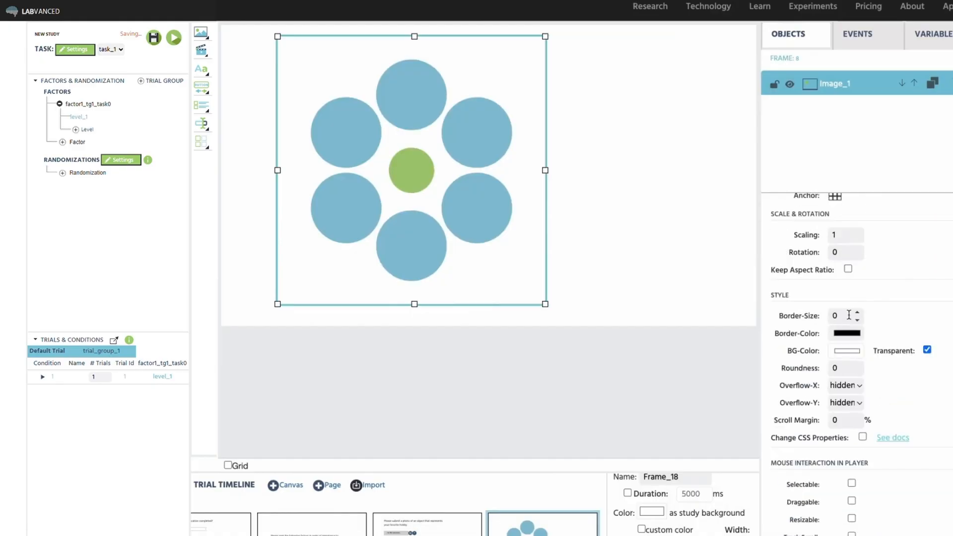
double_click(859, 314)
double_click(859, 314)
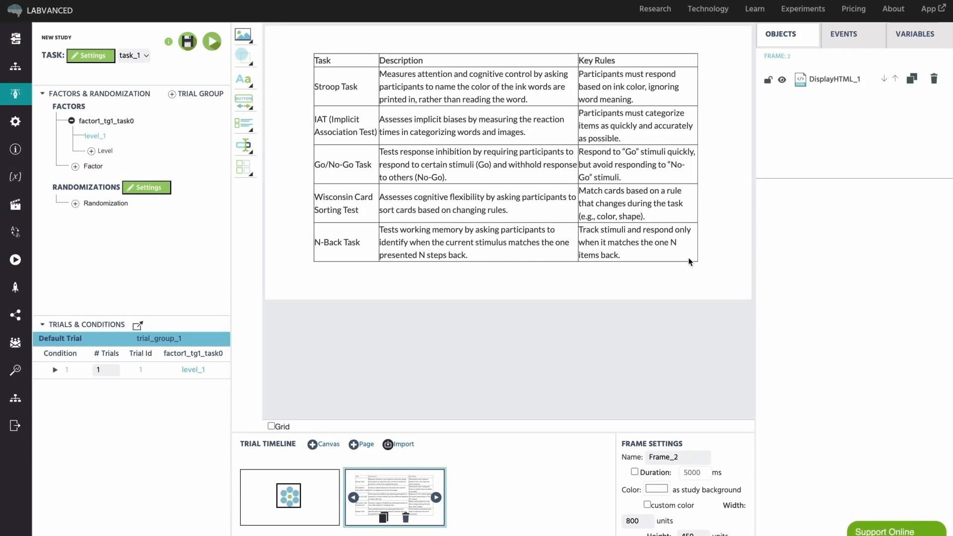
- Enable custom CSS for the HTML table object and apply table styles with 1px solid #ddd borders, #f9f9f9 even rows and #f1f1f1 hovered rows
click(689, 262)
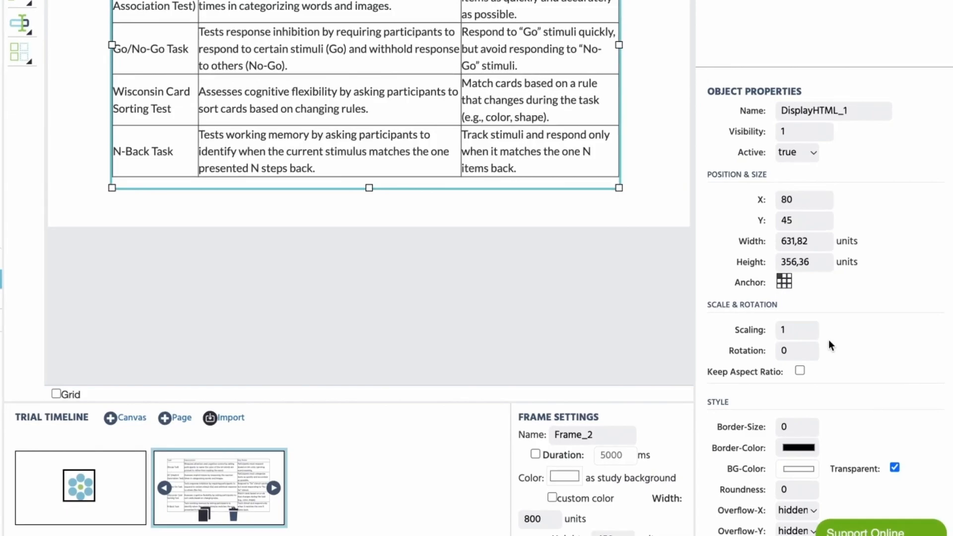
scroll(862, 391, down, 2)
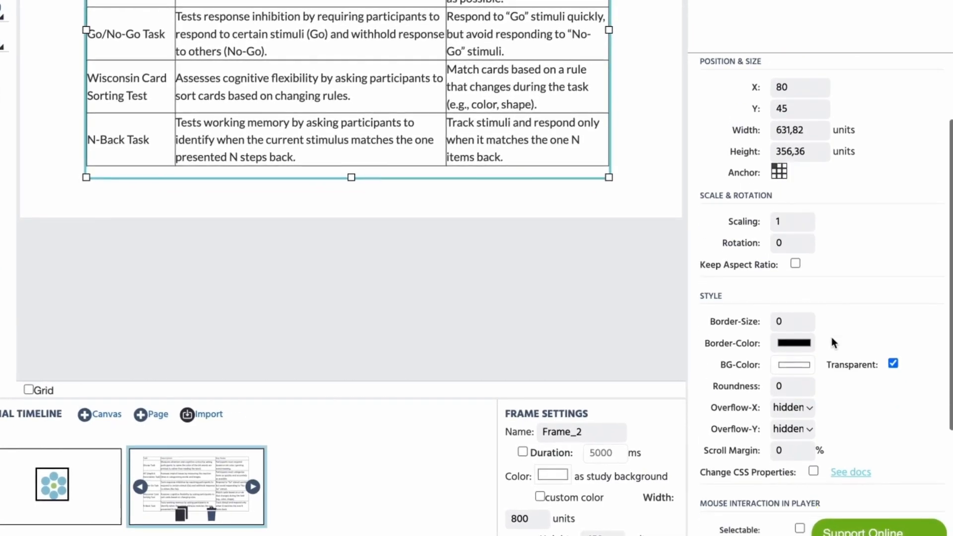
scroll(832, 341, down, 3)
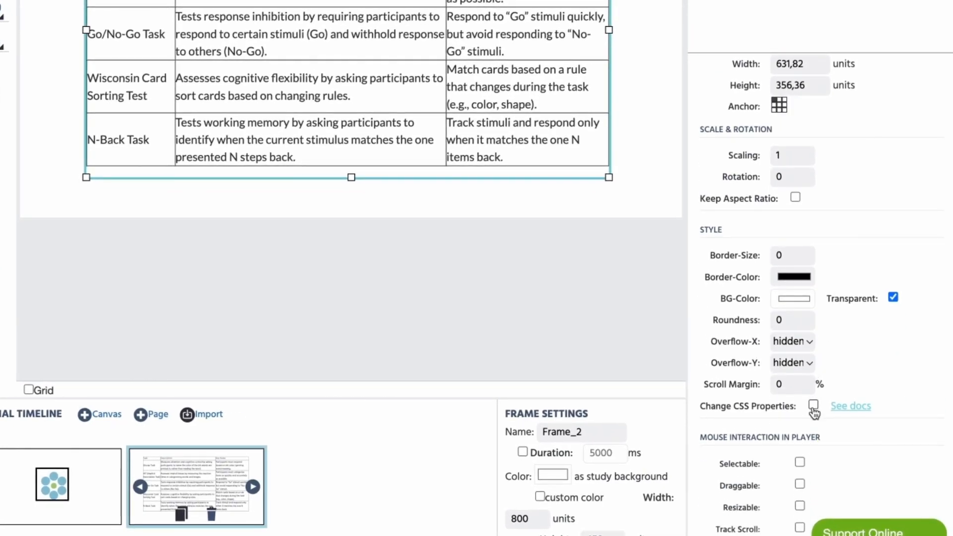
click(813, 406)
scroll(814, 416, down, 3)
click(798, 388)
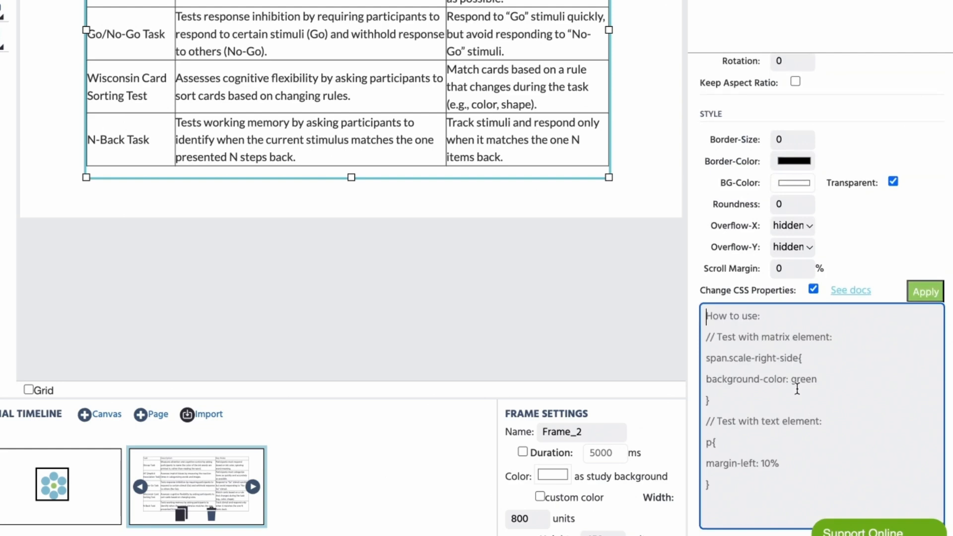
key(ctrl+v)
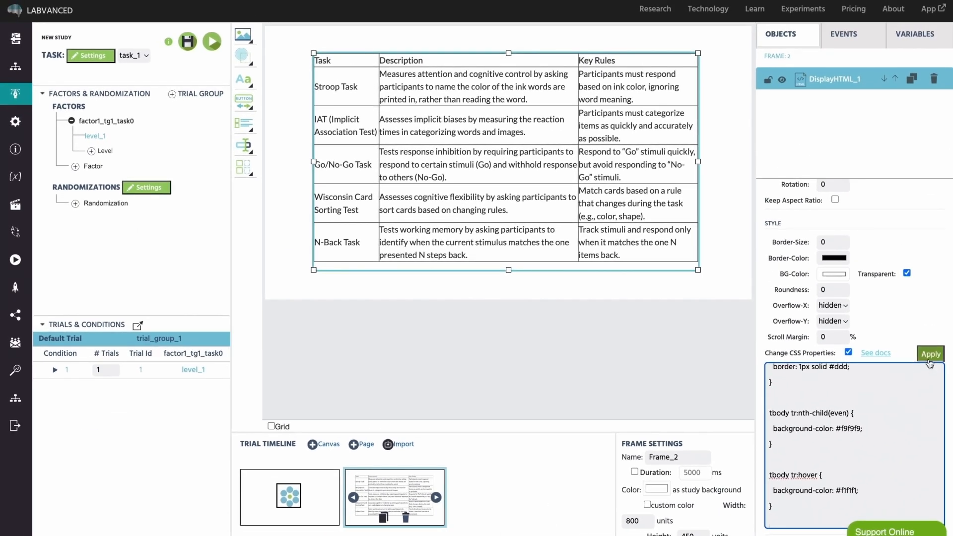
click(929, 360)
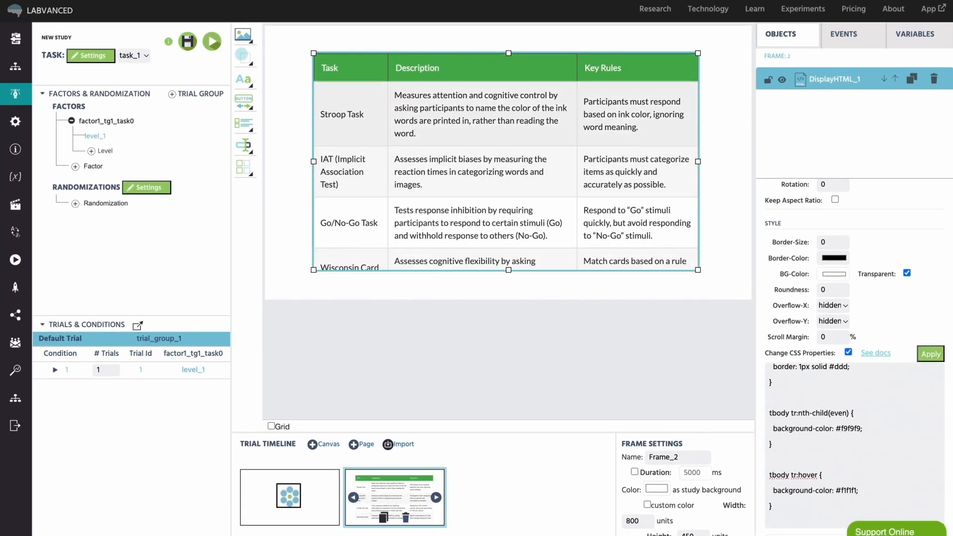
click(715, 107)
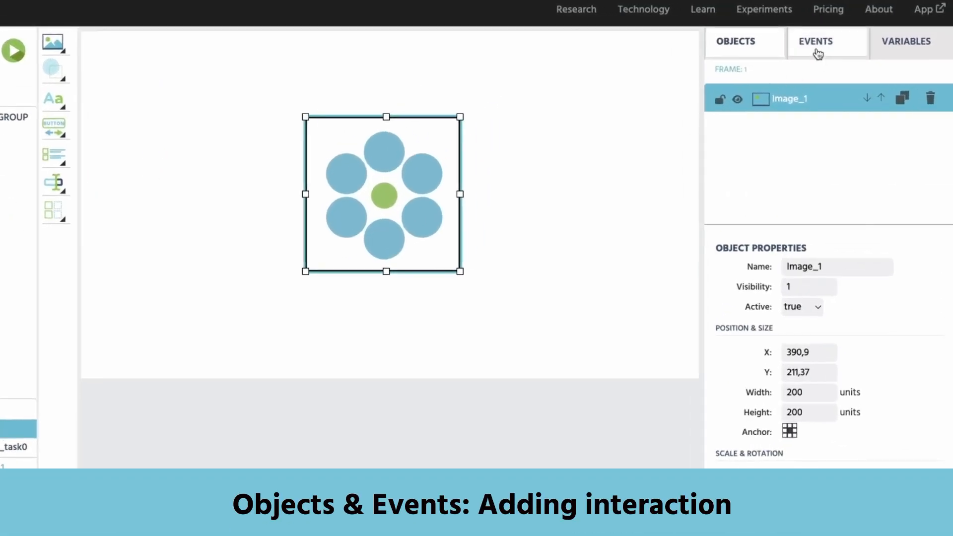
- Create a frame event on the illusion image's frame and name it "increase size"
click(816, 47)
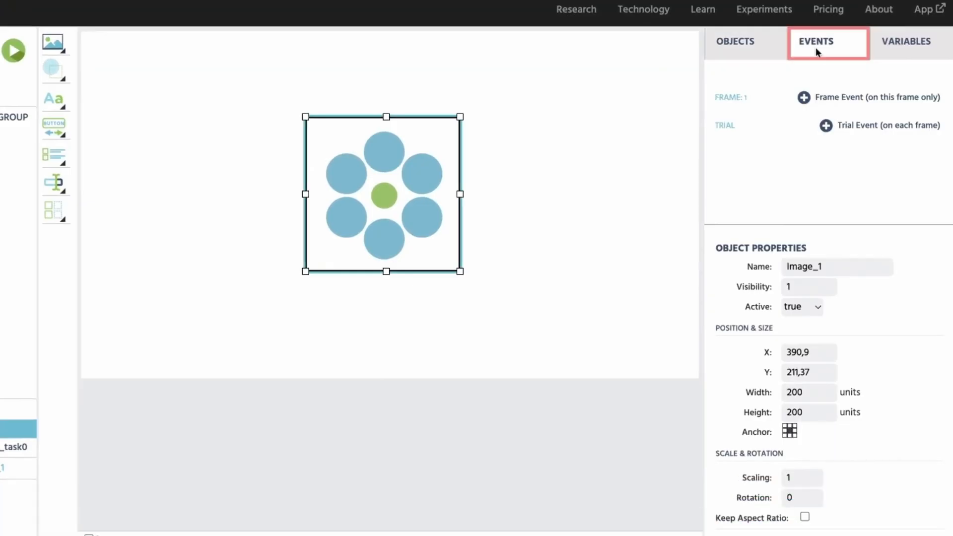
click(805, 97)
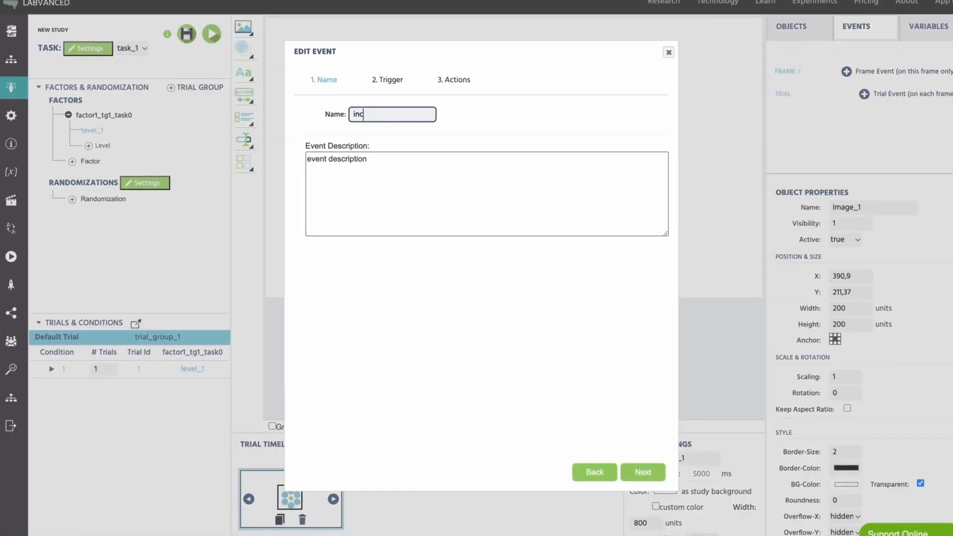
click(635, 471)
- Set the event's trigger to a left mouse click with Image_1 as the target
click(374, 114)
mouse_move(416, 123)
click(518, 124)
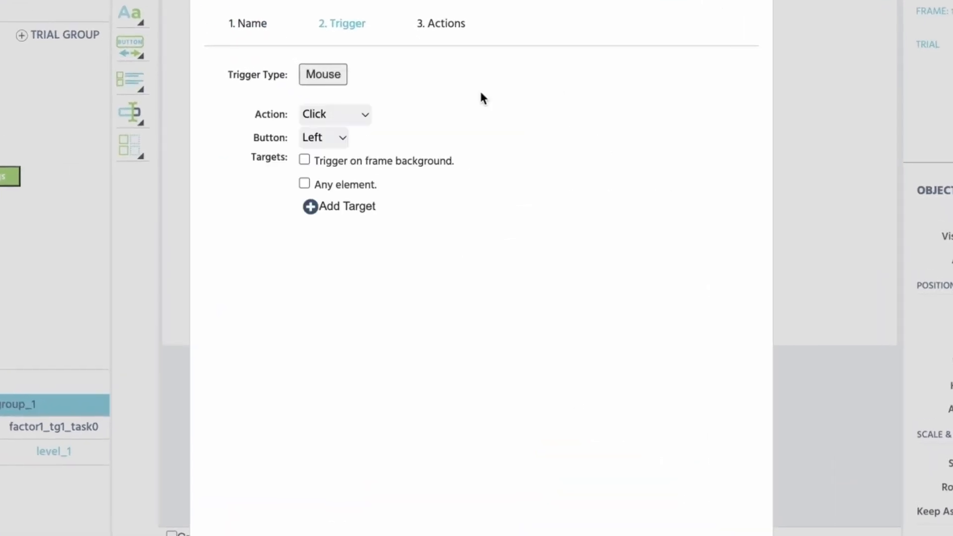
click(324, 215)
click(368, 227)
click(714, 444)
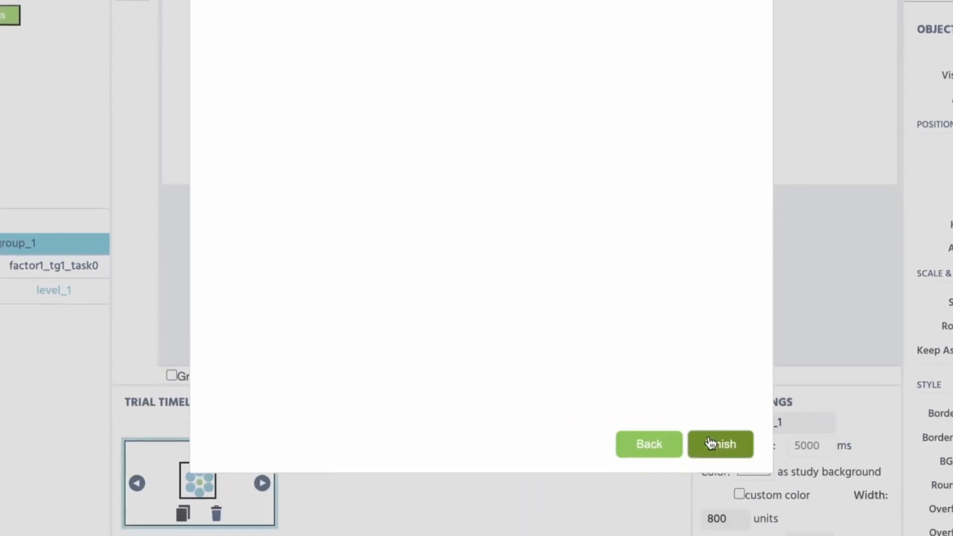
- Add a Set Object Property action that targets the Height of Image_1
click(243, 0)
mouse_move(341, 0)
click(502, 0)
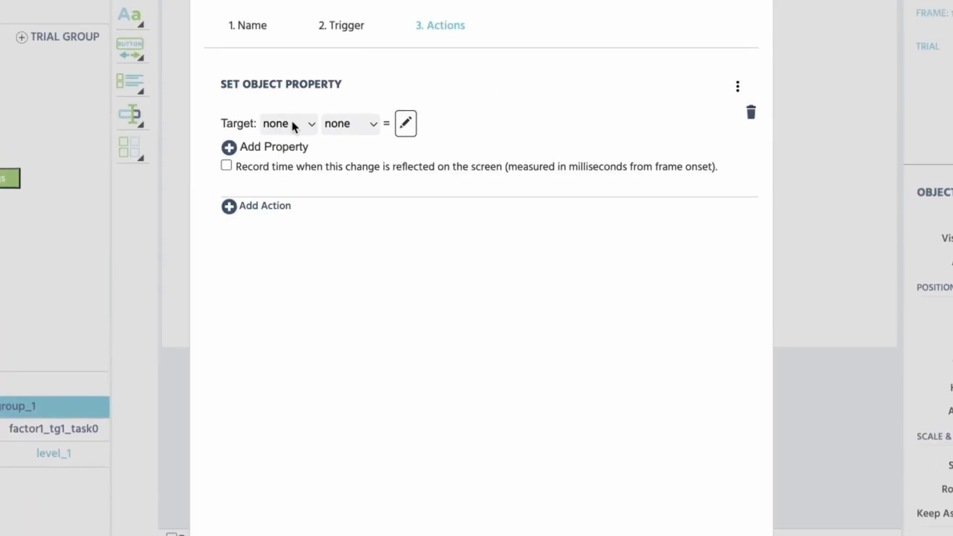
click(302, 0)
click(294, 144)
click(350, 124)
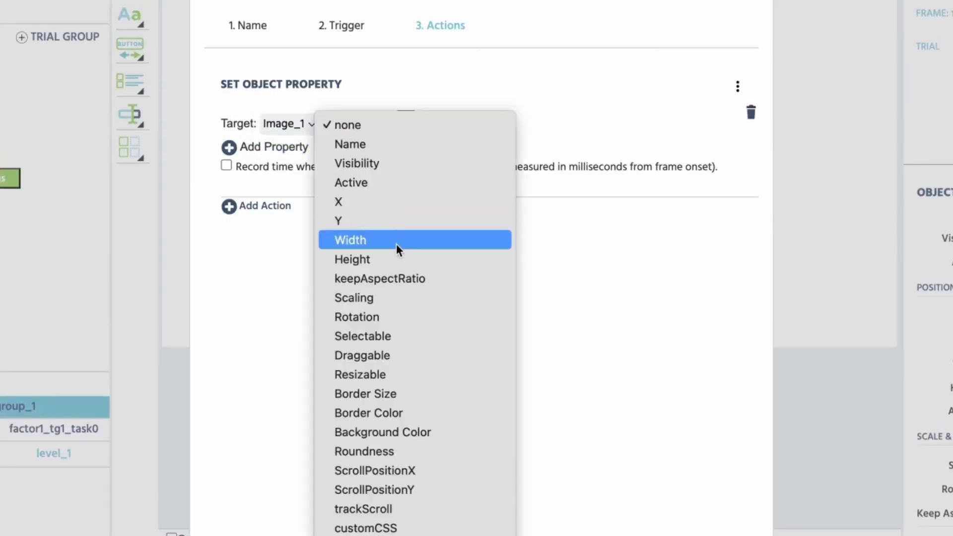
click(396, 257)
- Assign an arithmetic operation to the height property, with the Height of Image_1 as its first operand
click(405, 124)
mouse_move(552, 252)
click(623, 248)
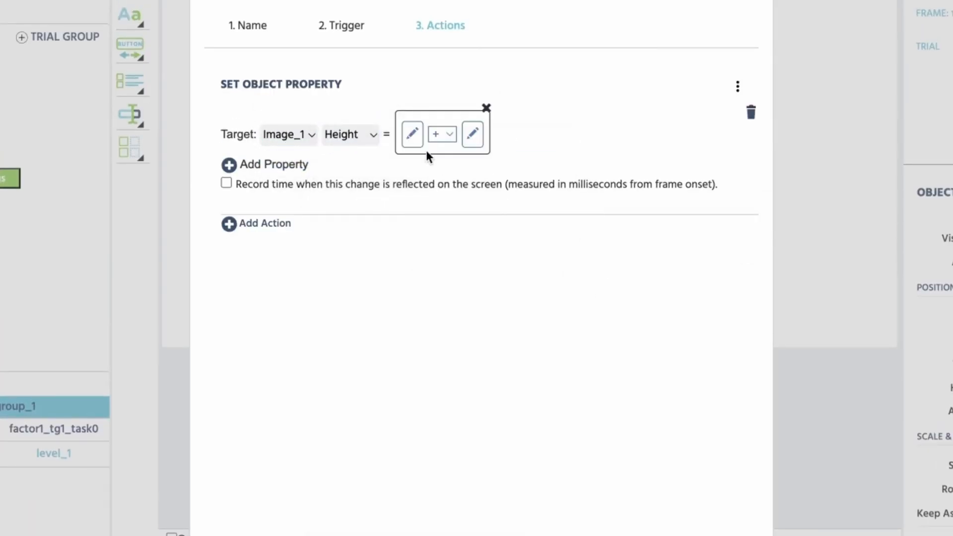
click(415, 134)
mouse_move(532, 238)
click(643, 237)
click(437, 135)
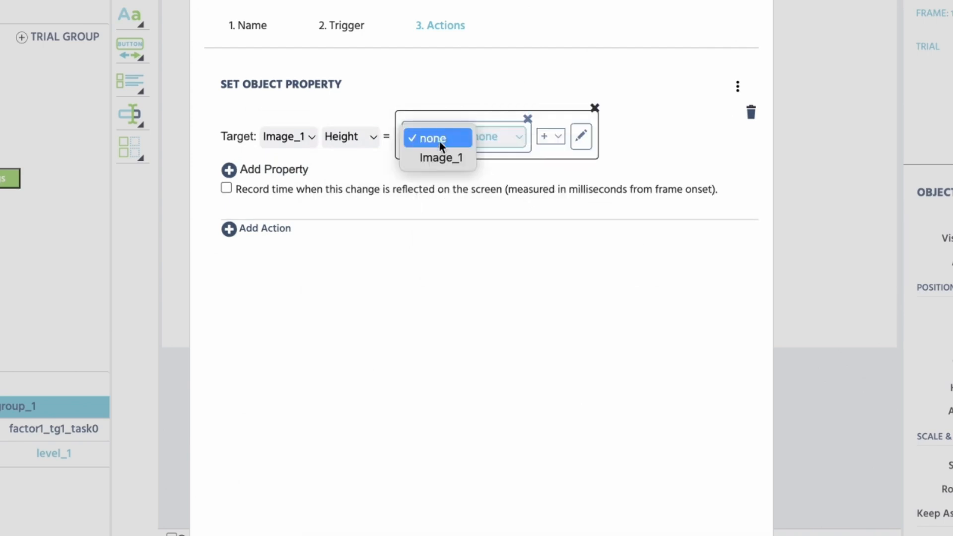
click(440, 157)
click(486, 138)
click(497, 273)
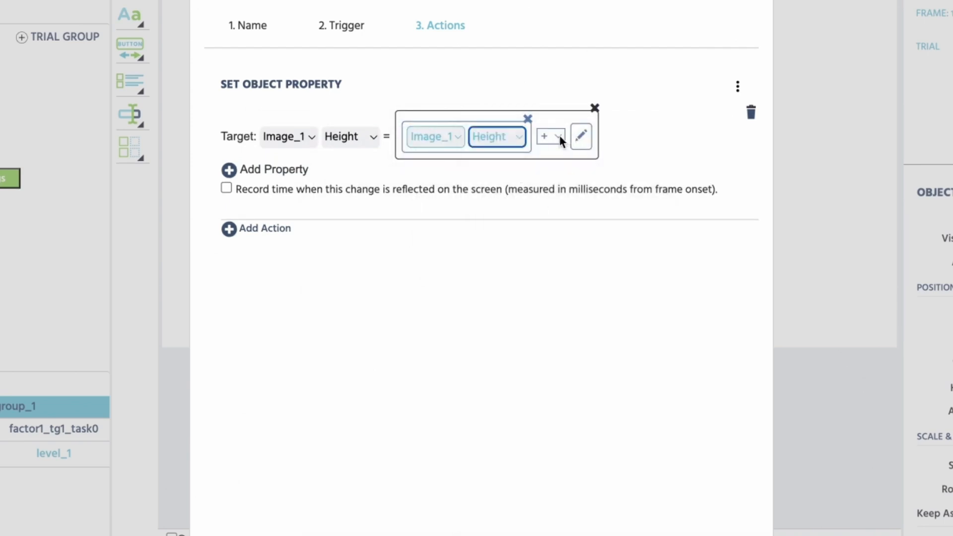
- Multiply the height operand by a numeric constant of 2
click(559, 137)
click(558, 179)
click(580, 137)
mouse_move(696, 208)
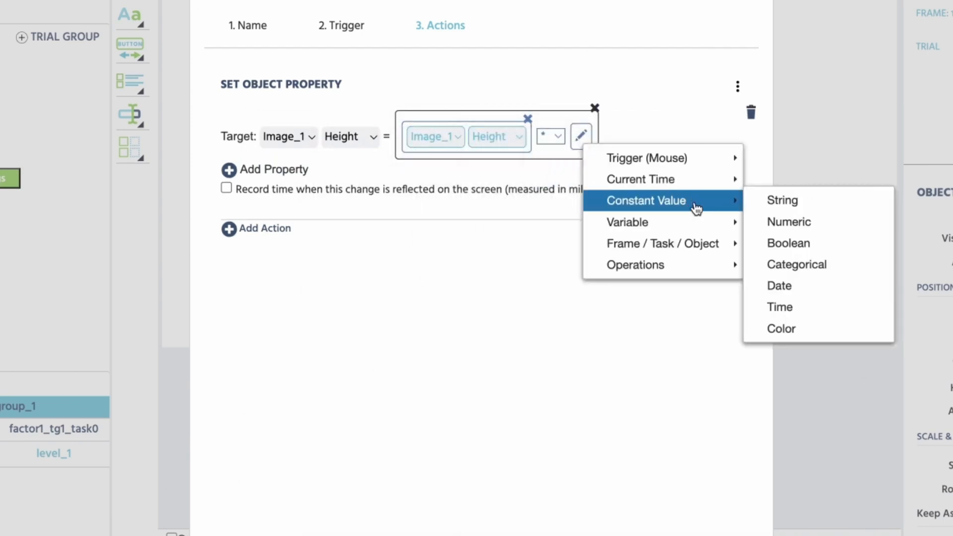
click(789, 222)
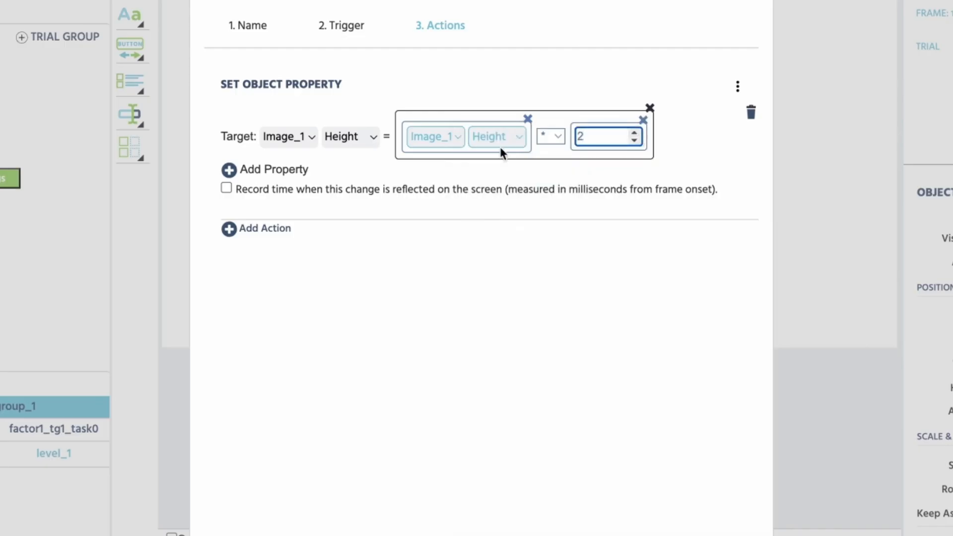
- Add a second property to the action, targeting the Width of Image_1
click(230, 170)
click(306, 181)
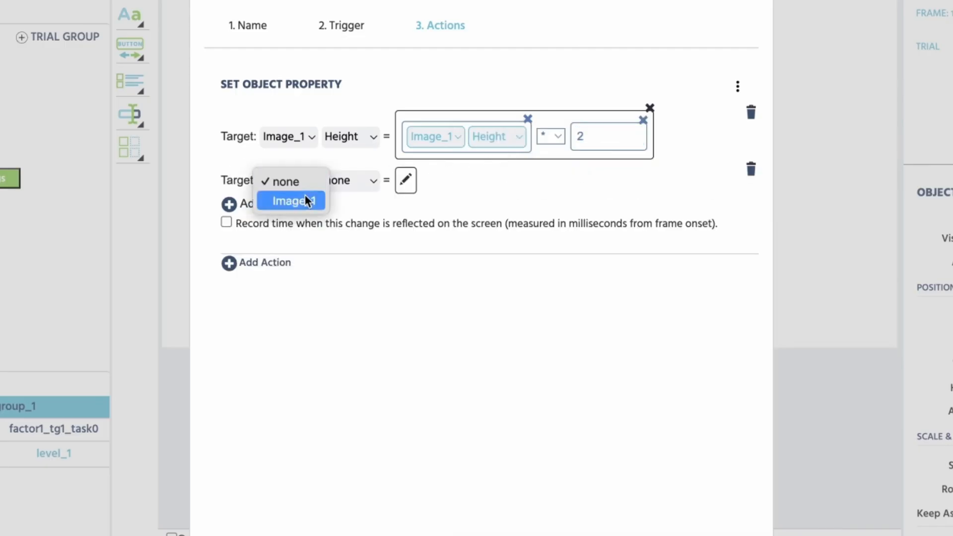
click(308, 201)
click(362, 181)
click(388, 298)
- Assign an arithmetic operation to the width property, with the Width of Image_1 as its first operand
click(406, 184)
mouse_move(553, 311)
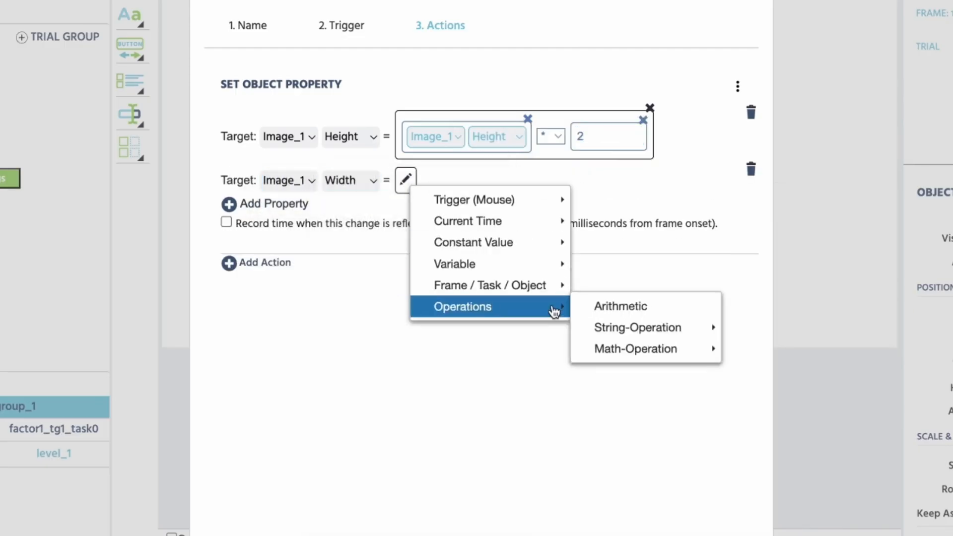
click(586, 308)
click(413, 191)
mouse_move(511, 244)
mouse_move(530, 298)
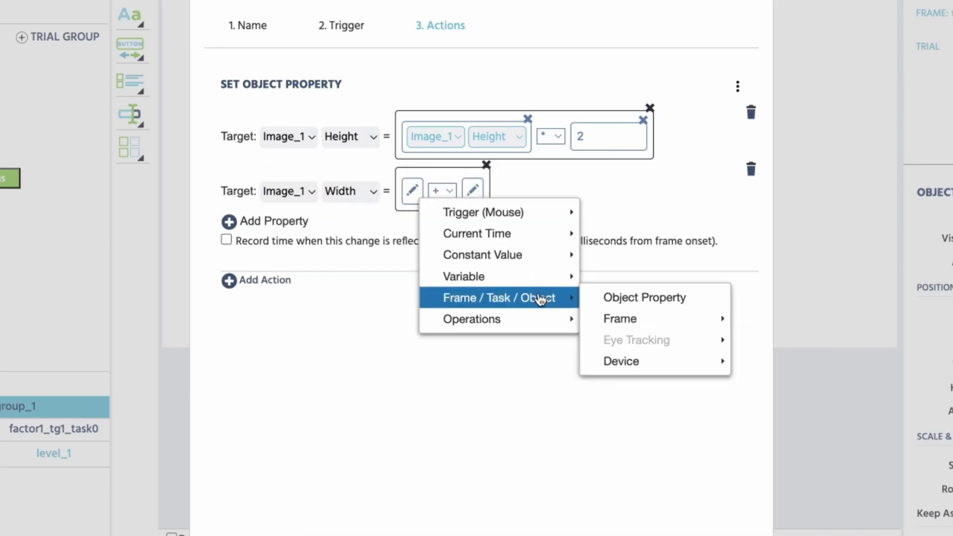
click(645, 297)
click(435, 194)
click(455, 211)
click(496, 195)
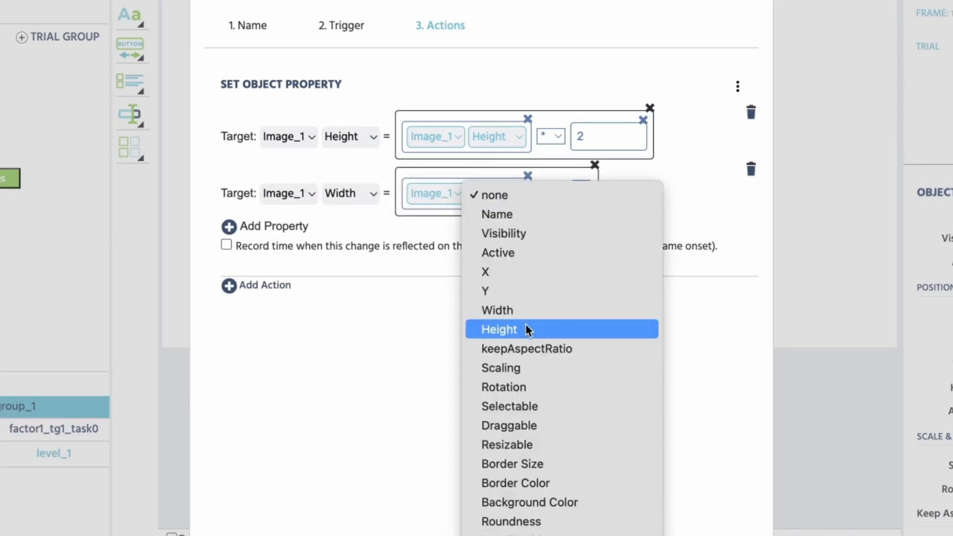
click(525, 311)
- Multiply the width operand by a numeric constant of 2
click(555, 194)
click(557, 234)
click(580, 192)
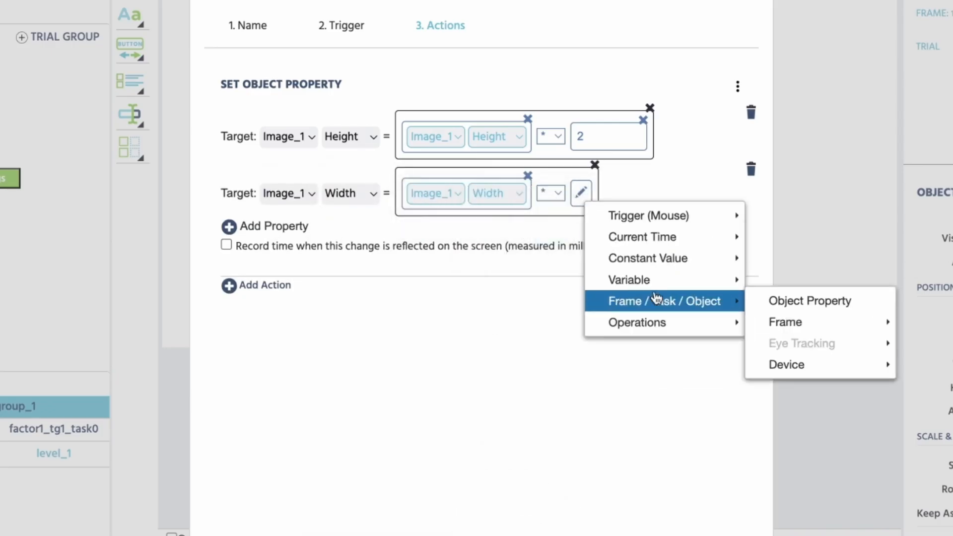
mouse_move(660, 256)
click(789, 279)
click(613, 197)
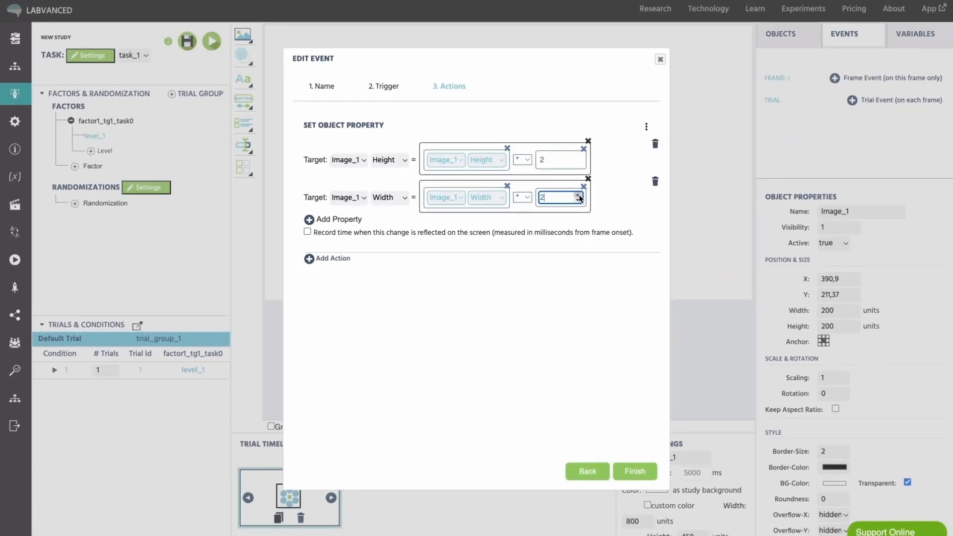
- Finish the "increase size" event and start a preview of the study
click(646, 490)
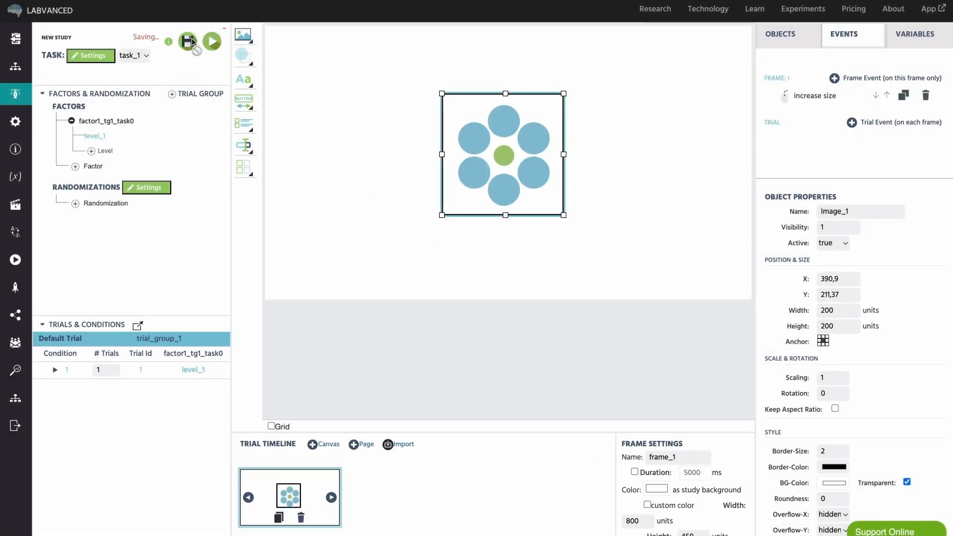
click(213, 42)
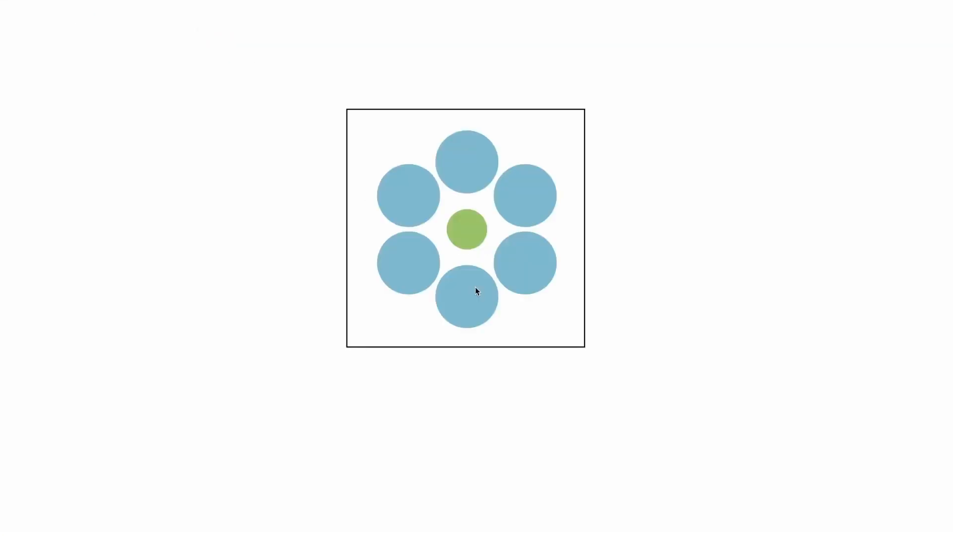